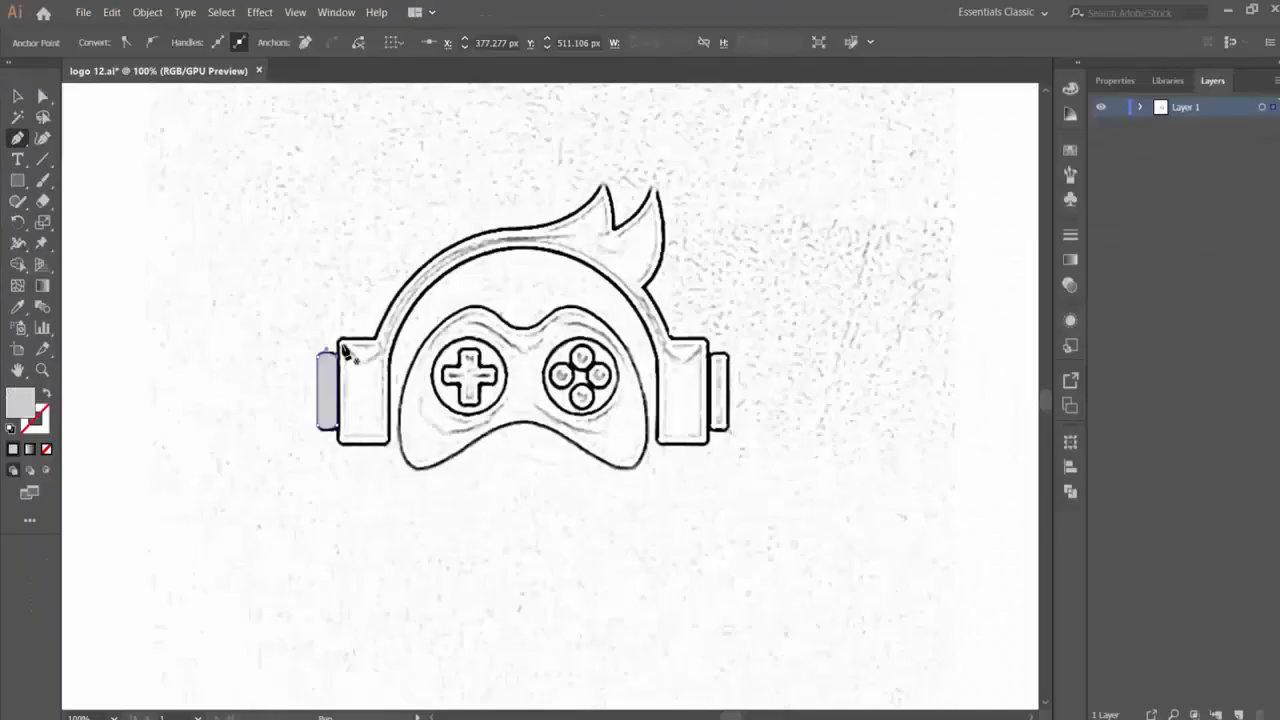
- Trace the left ear cup, the headband's inner arc and the bottom of the right ear cup with the Pen tool
left_click(338, 341)
left_click(340, 443)
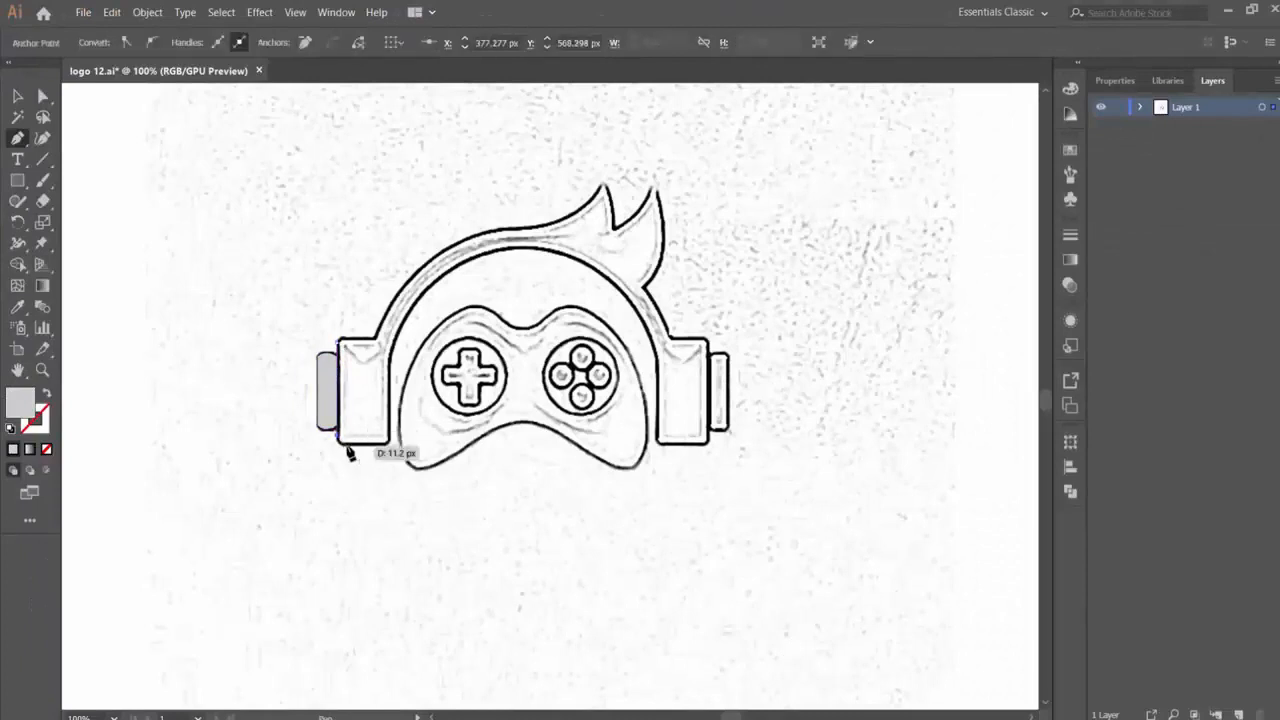
left_click(385, 444)
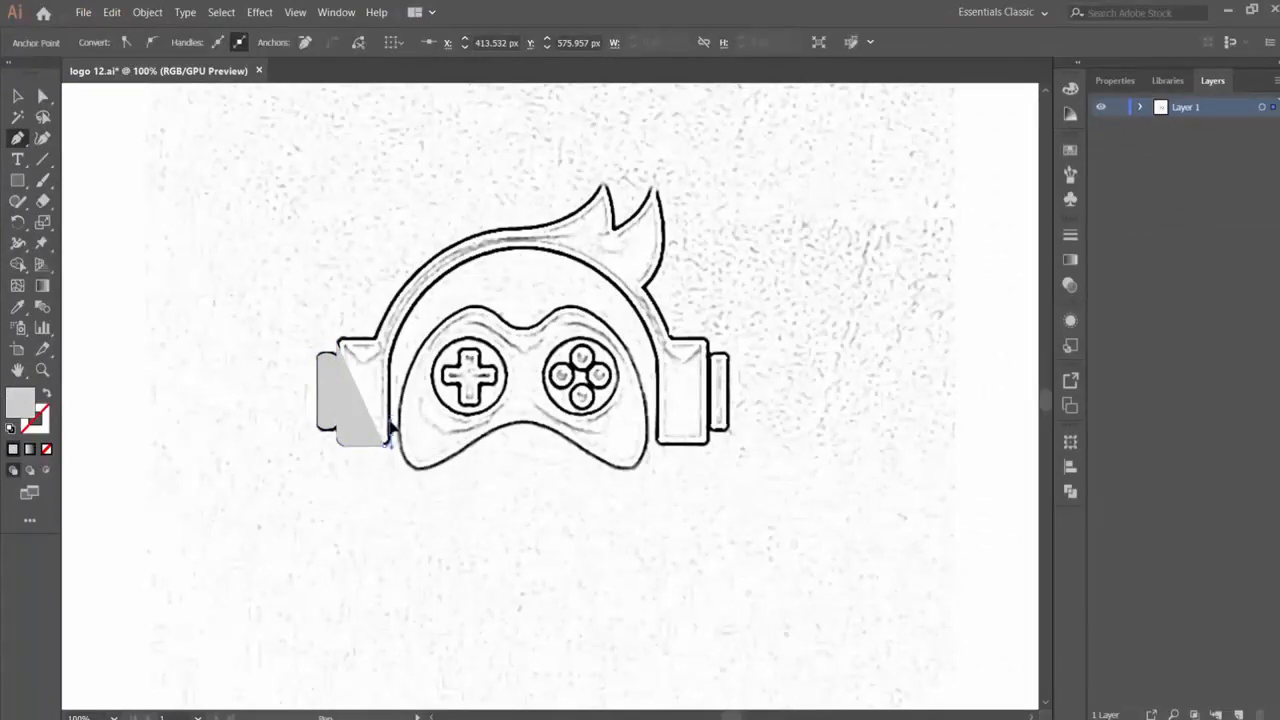
left_click_drag(513, 248, 617, 238)
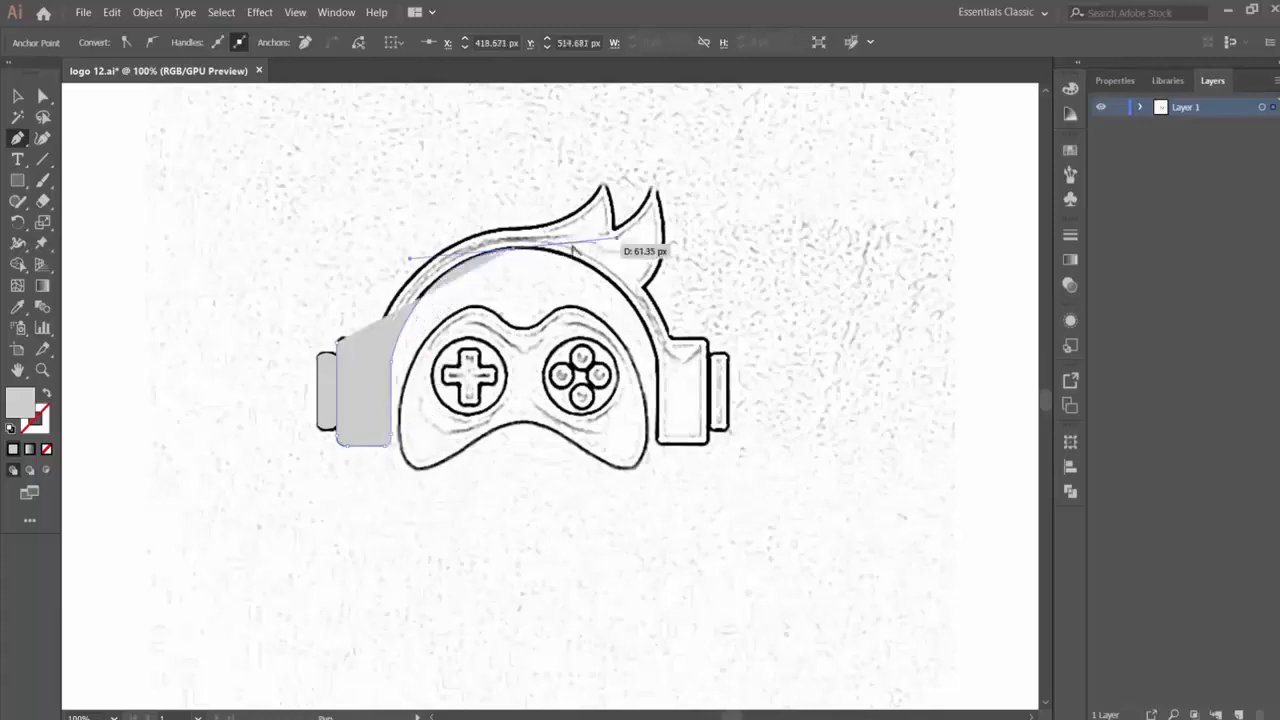
left_click_drag(656, 355, 120, 416)
left_click(658, 437)
left_click(700, 445)
- Remove the path's fill and continue tracing around the hair spikes onto the upper edge of the headband
left_click(46, 449)
left_click_drag(613, 229, 586, 233)
left_click(613, 229)
left_click_drag(604, 180, 594, 152)
left_click(604, 180)
left_click_drag(539, 226, 474, 230)
left_click(547, 222)
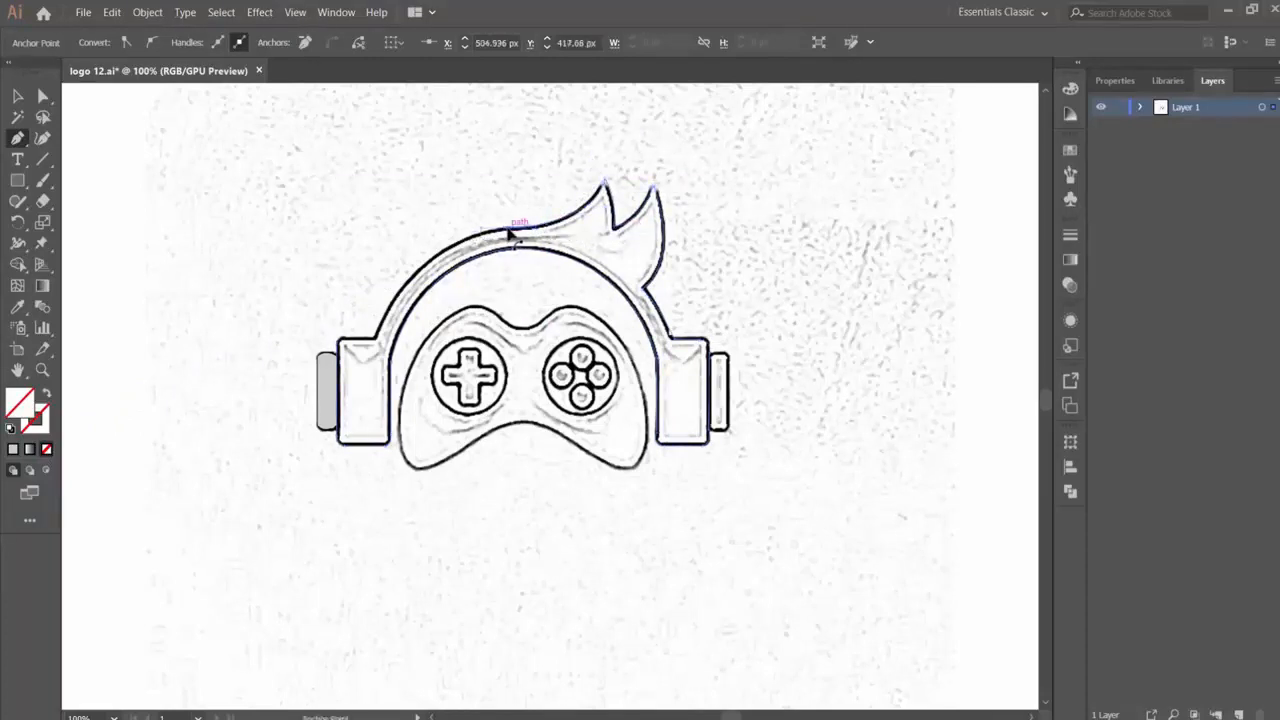
- Continue the headband's outer arc down to the upper edge of the left ear cup
left_click(505, 229)
left_click_drag(375, 344, 354, 408)
left_click(375, 341)
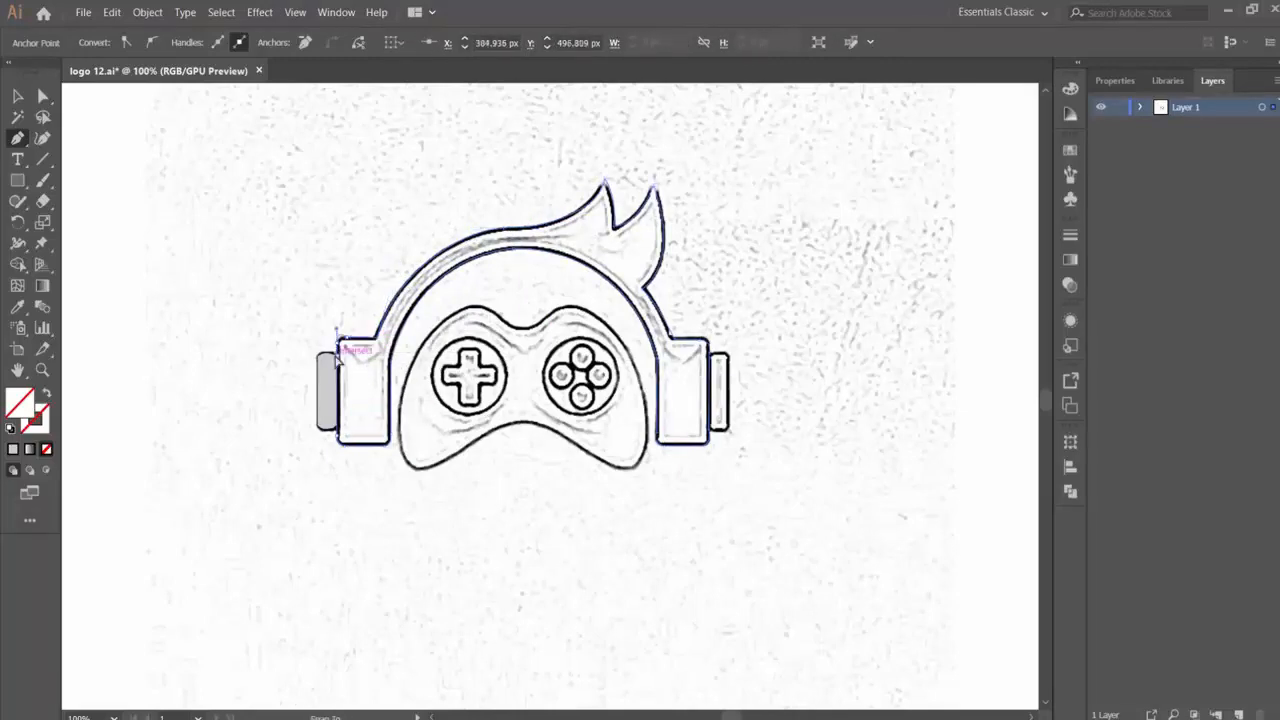
- Trace the narrow rounded pad on the outer side of the right ear cup as a closed path
key("ctrl+plus")
key("ctrl+plus")
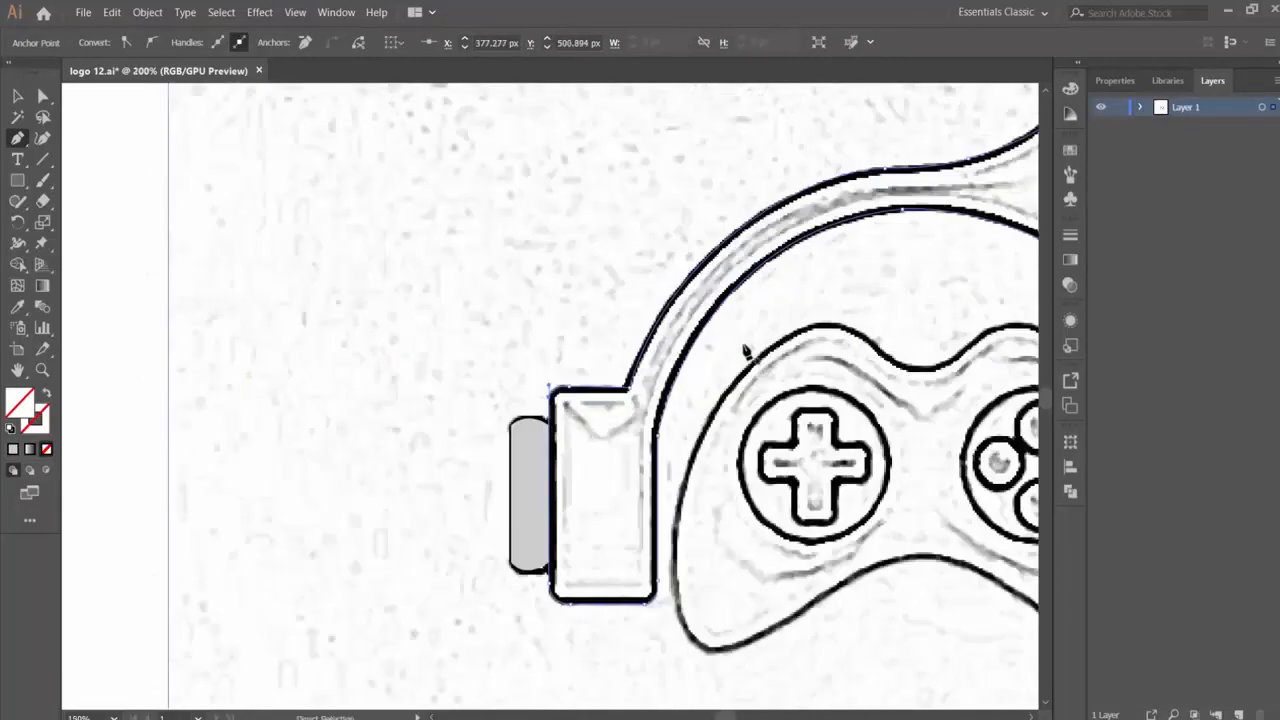
scroll(706, 440, "right", 5)
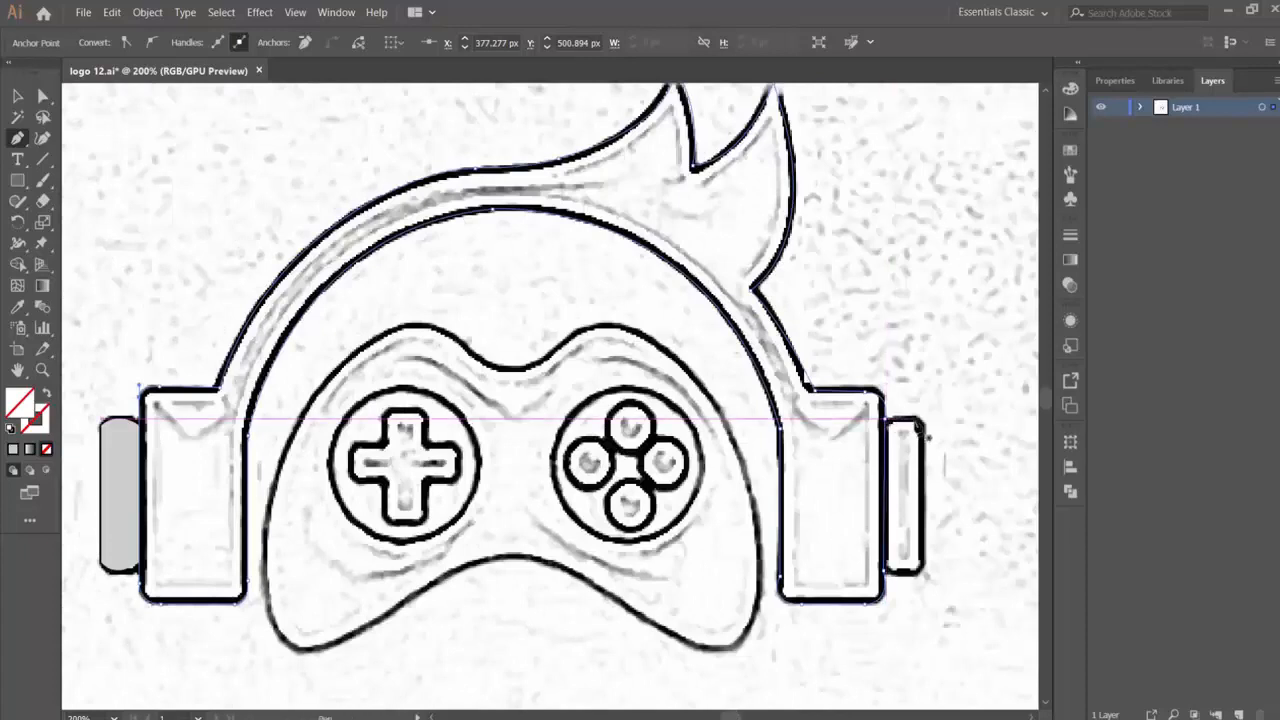
left_click(918, 428)
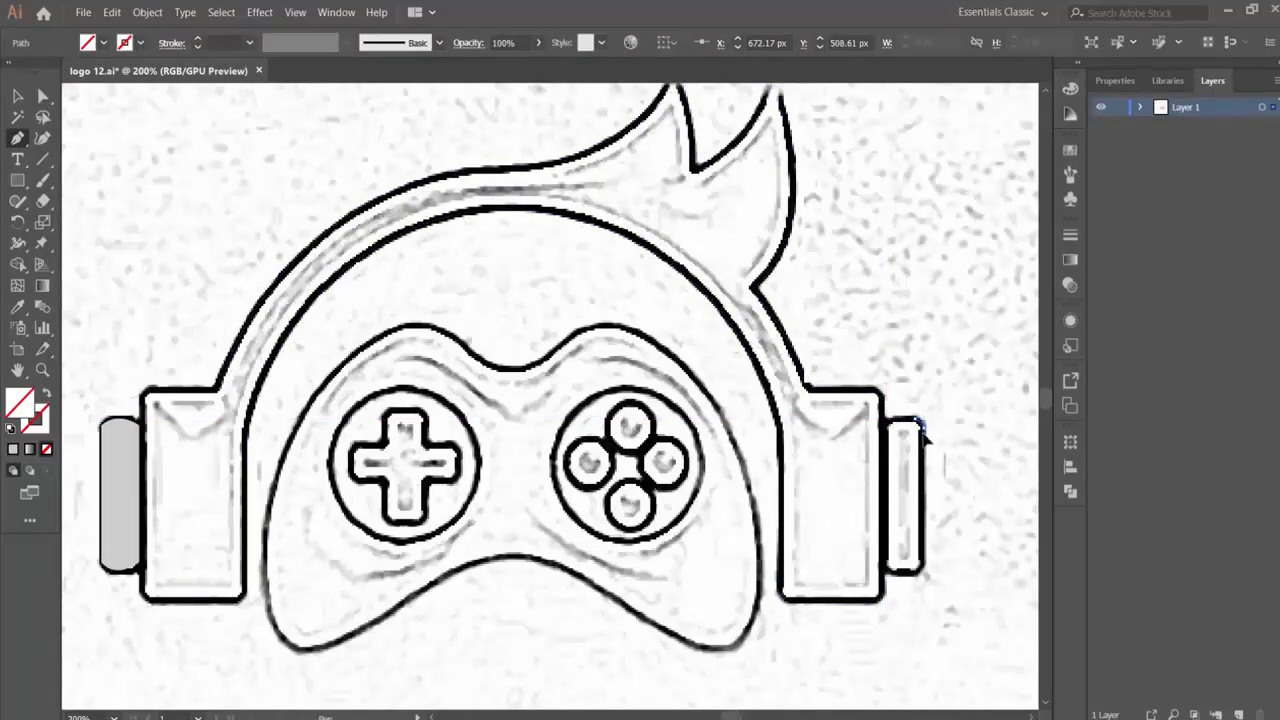
left_click_drag(925, 434, 924, 436)
left_click(923, 429)
left_click(923, 567)
left_click_drag(915, 573, 885, 559)
left_click(893, 573)
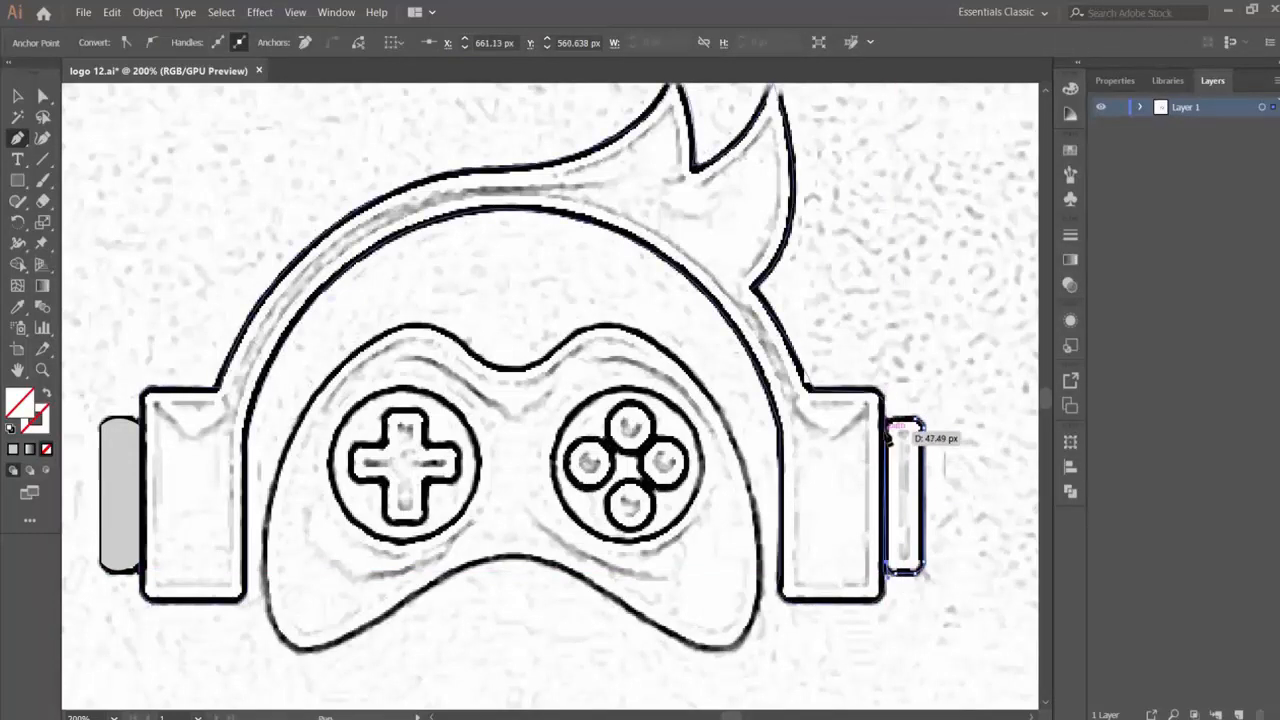
left_click(885, 423)
left_click_drag(895, 427, 900, 425)
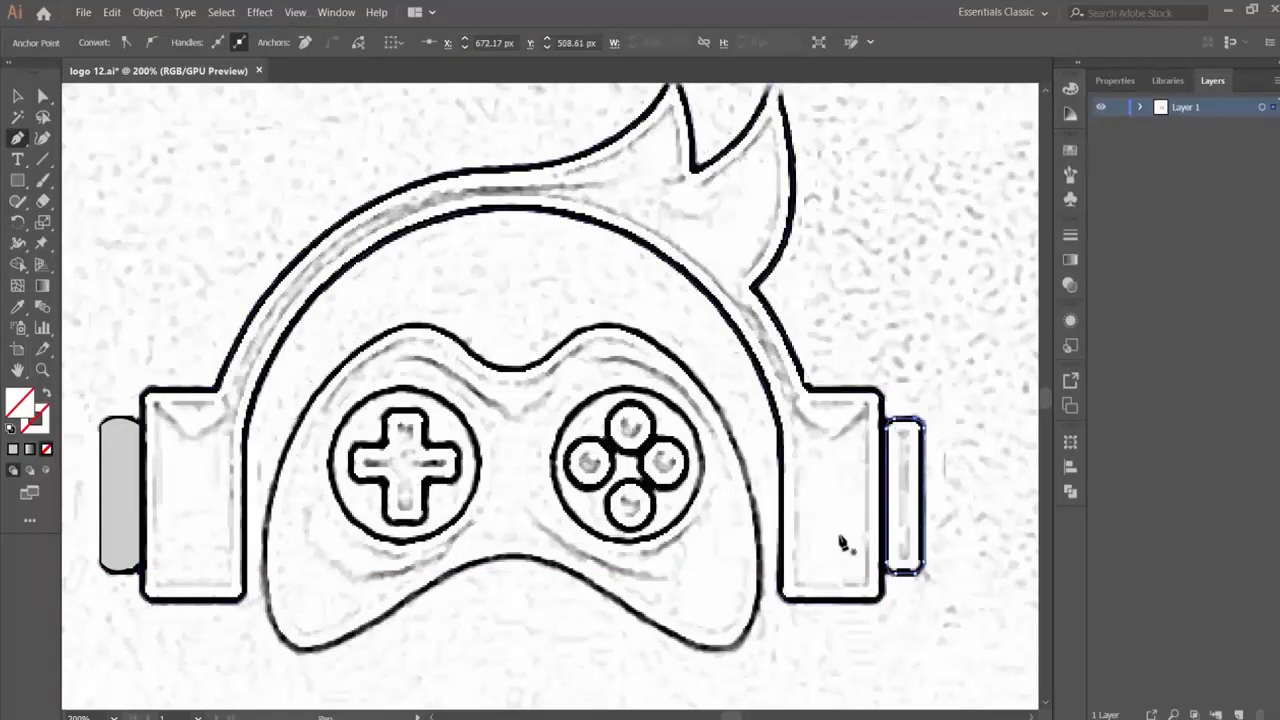
- Trace the gamepad's outline from its left side over both upper humps to its upper right side
left_click(269, 522)
left_click_drag(418, 326, 545, 314)
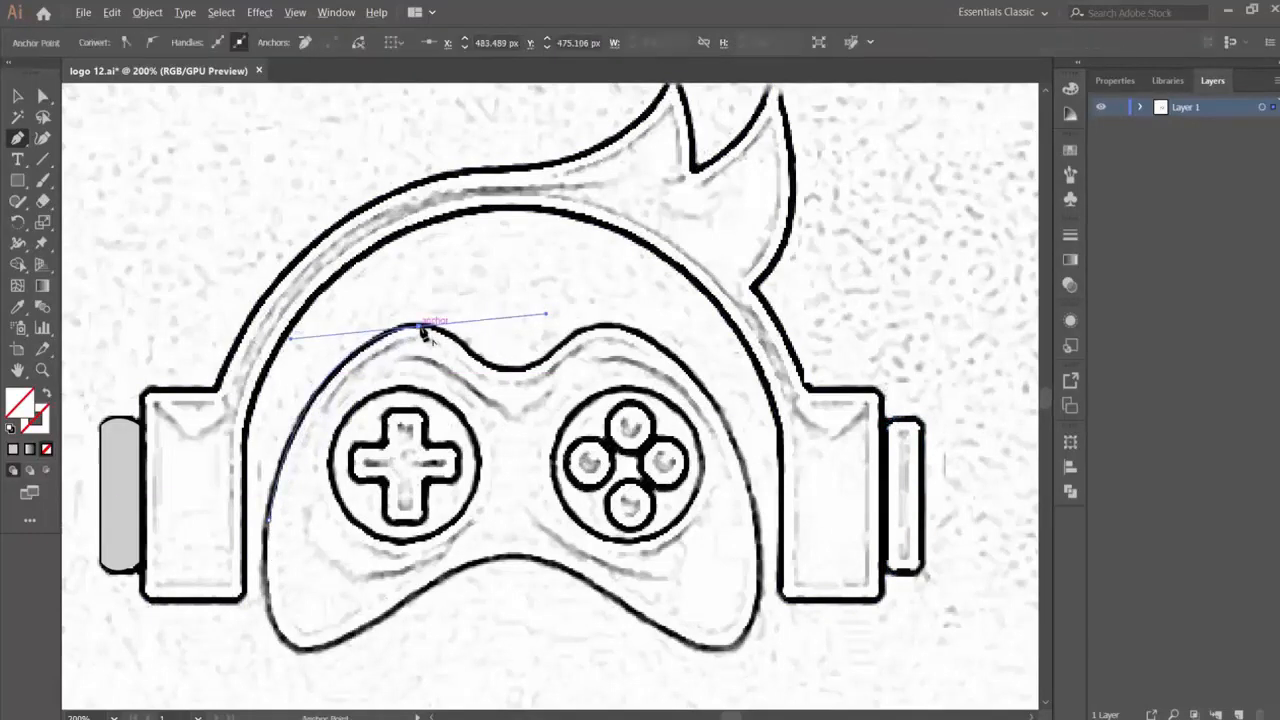
left_click(419, 327)
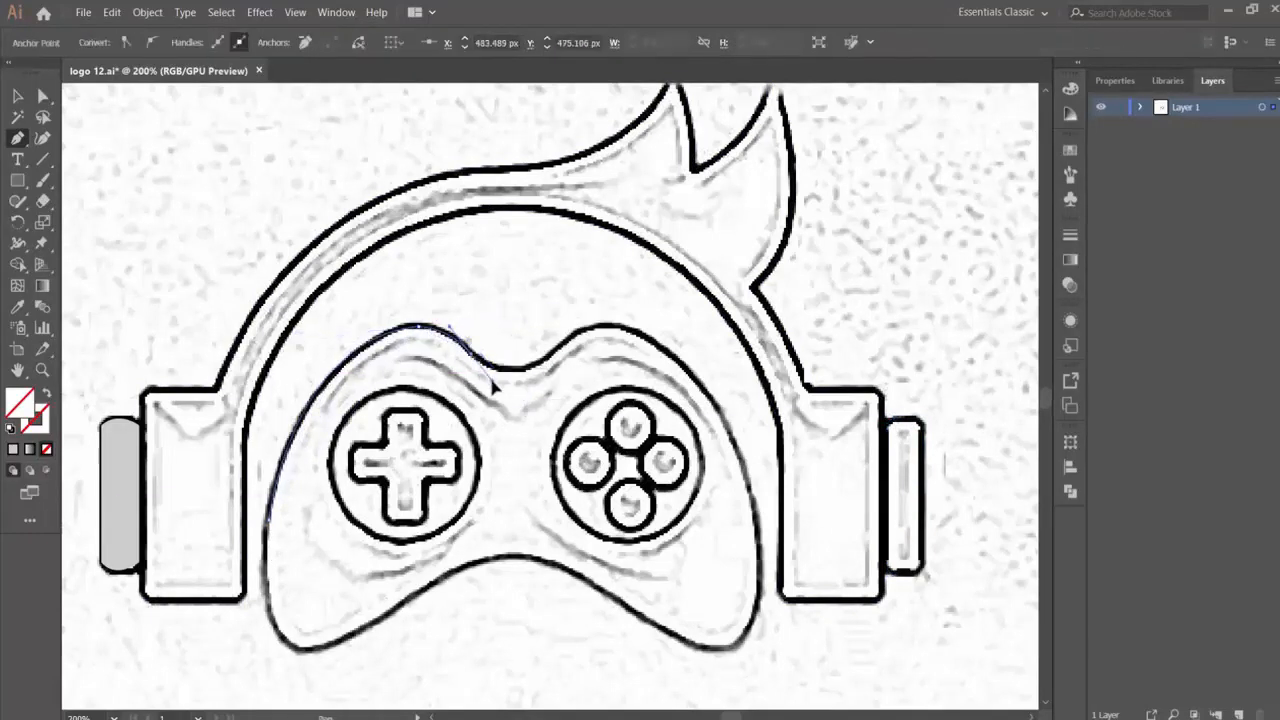
left_click_drag(493, 388, 611, 332)
left_click(549, 355)
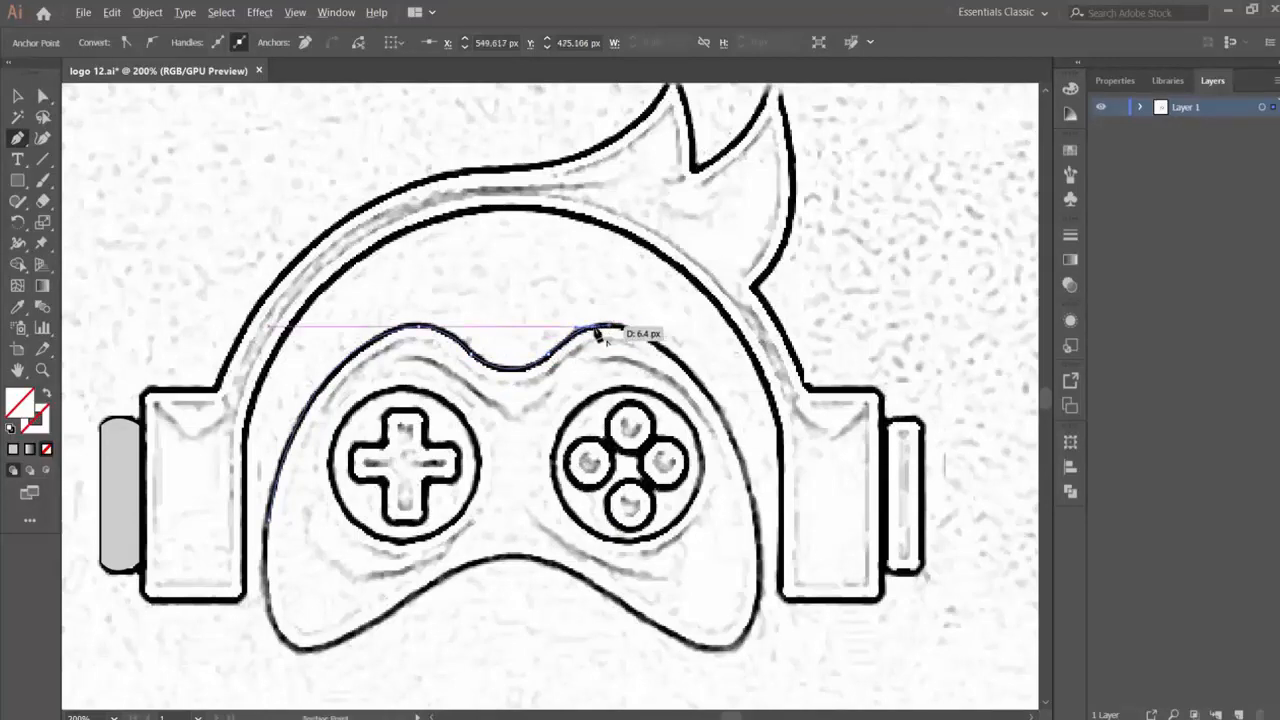
left_click(595, 327)
left_click_drag(710, 397, 737, 470)
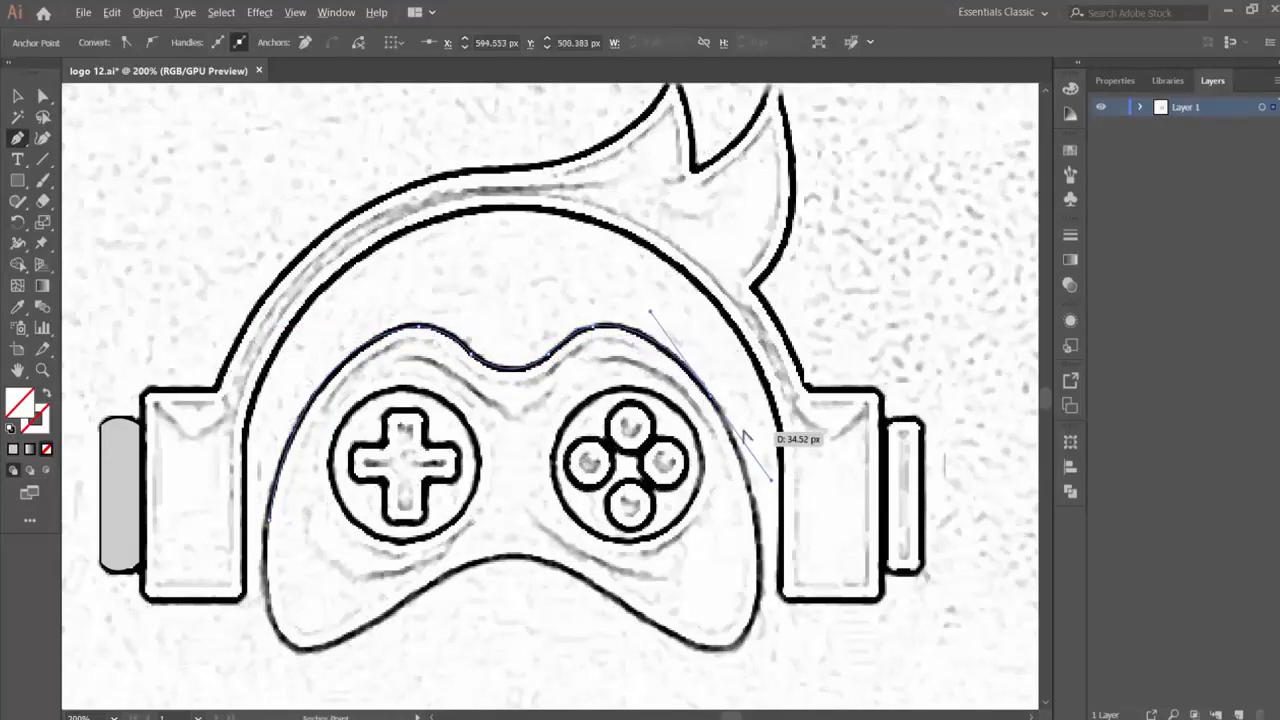
- Trace the gamepad's right grip, lower edge and left grip, closing the outline at its starting point
left_click_drag(757, 602, 680, 360)
left_click(684, 353)
left_click_drag(617, 313, 592, 306)
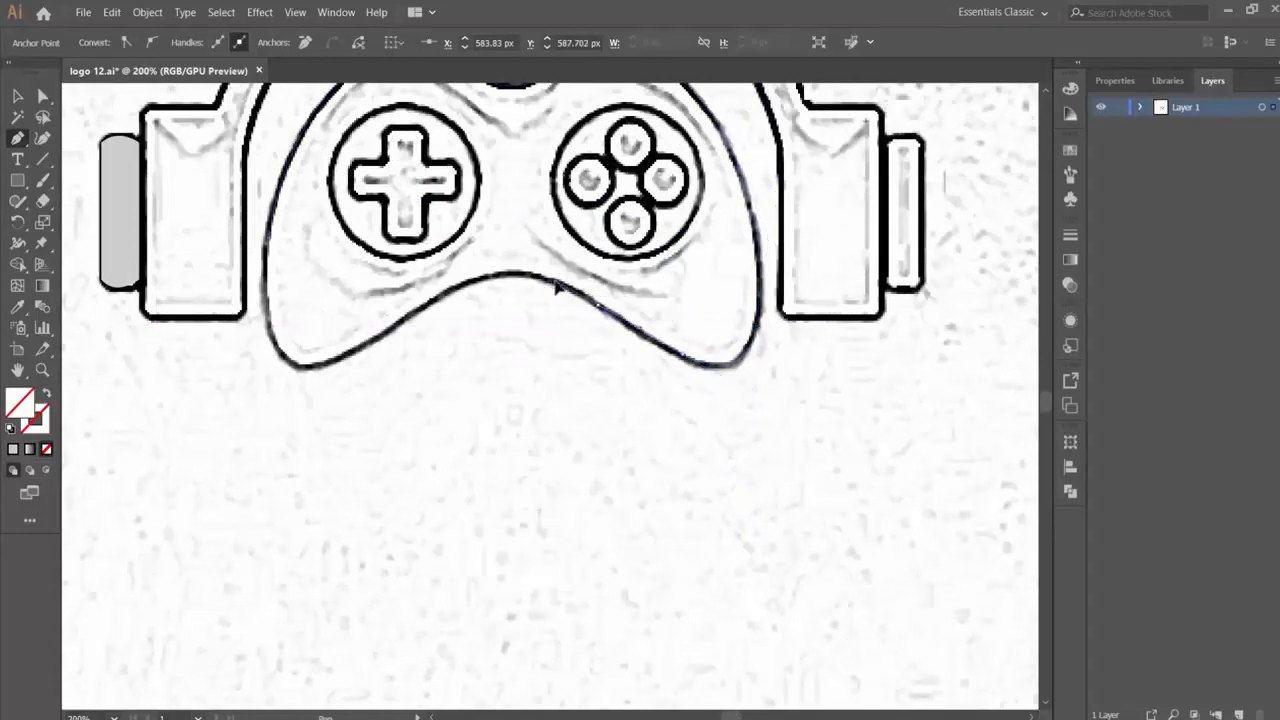
left_click_drag(431, 303, 307, 371)
left_click(431, 304)
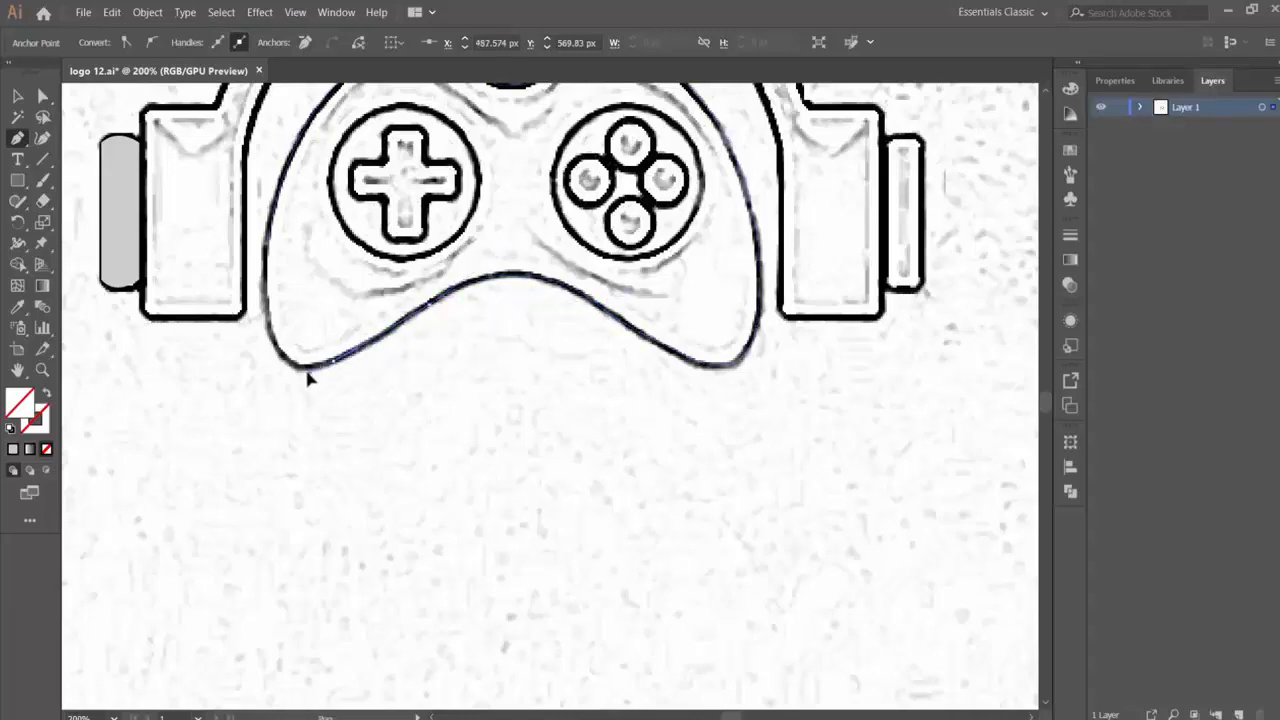
left_click(334, 363)
left_click_drag(270, 316, 264, 240)
scroll(279, 279, "up", 2)
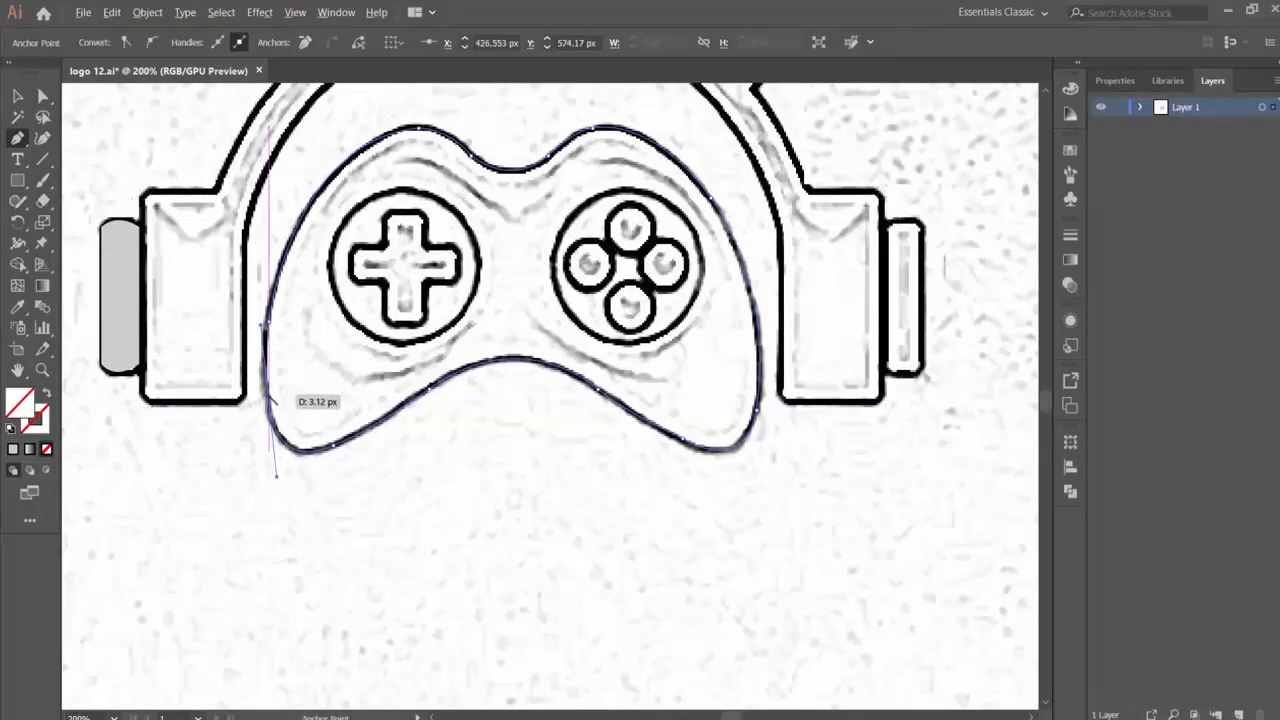
left_click(270, 400)
left_click_drag(269, 323, 275, 303)
scroll(500, 348, "up", 2)
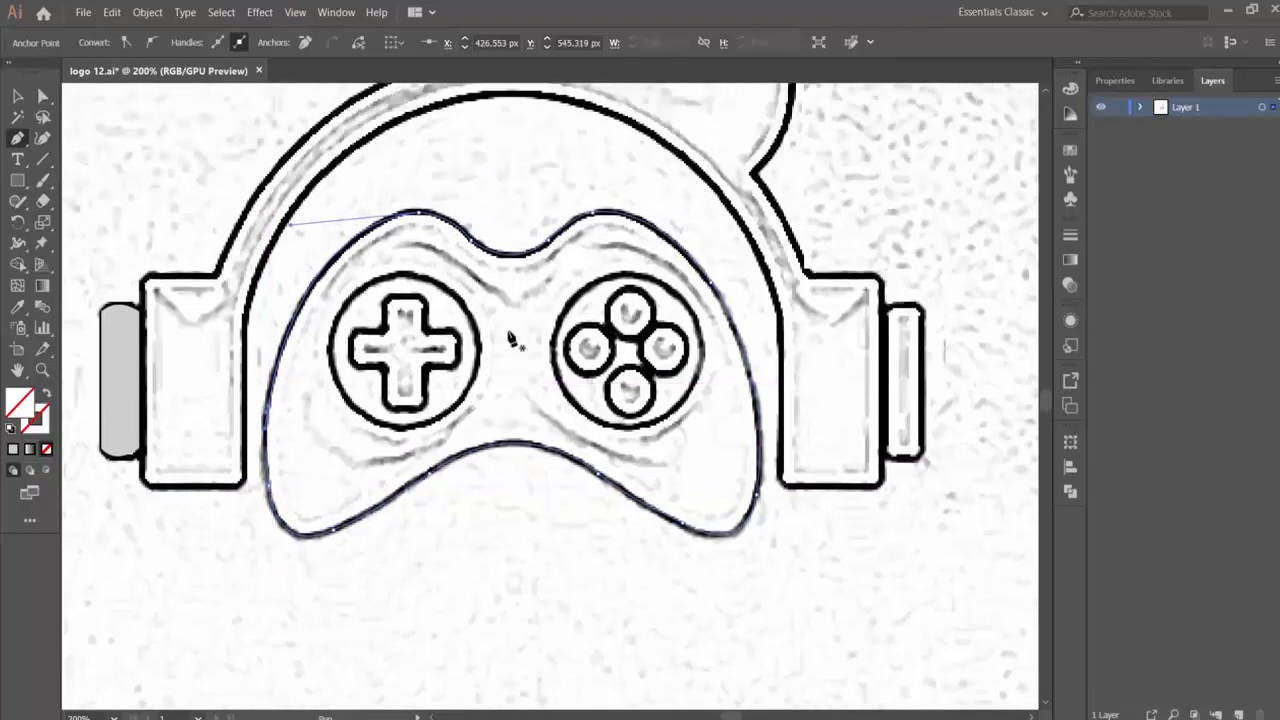
- Draw a circle about 47 px in diameter over the four-button cluster and nudge it into place
left_click_drag(33, 187, 90, 226)
left_click_drag(612, 322, 733, 453)
key("Up")
key("Up")
key("Up")
key("Up")
key("Up")
key("Up")
key("Up")
key("Up")
key("Up")
key("Up")
key("Up")
key("Up")
key("Up")
key("Up")
key("Up")
key("Up")
key("Up")
key("Up")
key("Left")
key("Left")
key("Left")
key("Left")
key("Left")
key("Left")
key("Left")
key("Left")
key("Left")
key("Left")
key("Left")
key("Left")
key("Left")
key("Left")
key("Left")
key("Left")
key("Left")
key("Left")
key("Left")
key("Left")
key("Down")
key("Down")
key("Down")
key("Down")
key("Down")
key("Down")
key("Down")
key("Right")
key("Right")
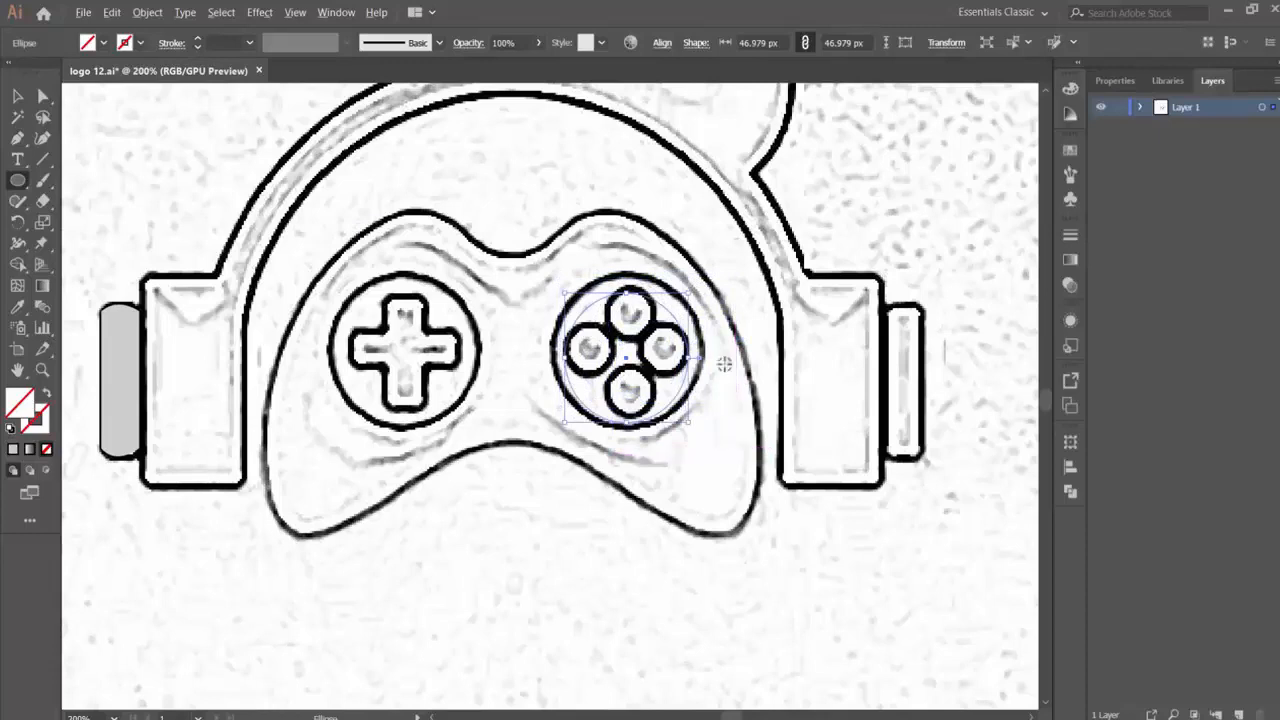
- Enlarge the circle to about 53.5 px to fit the button cluster's ring and give it a black 1 pt stroke
left_click_drag(688, 293, 697, 281)
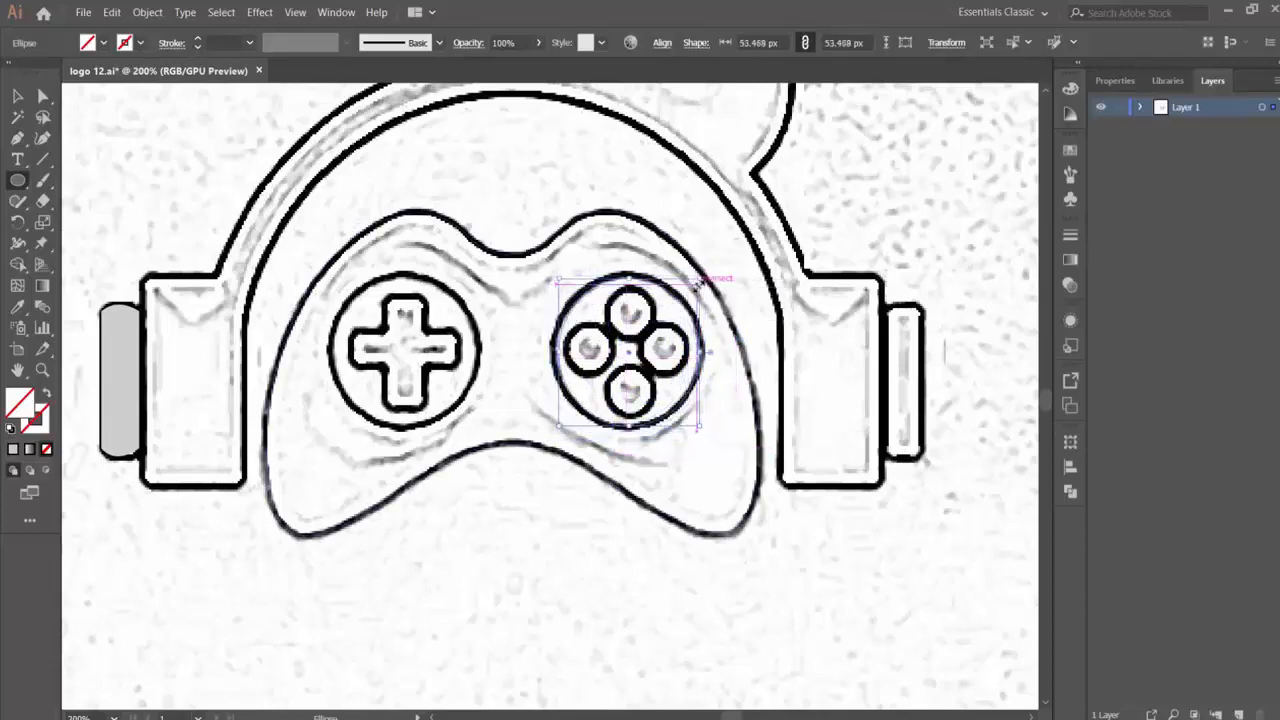
left_click(140, 43)
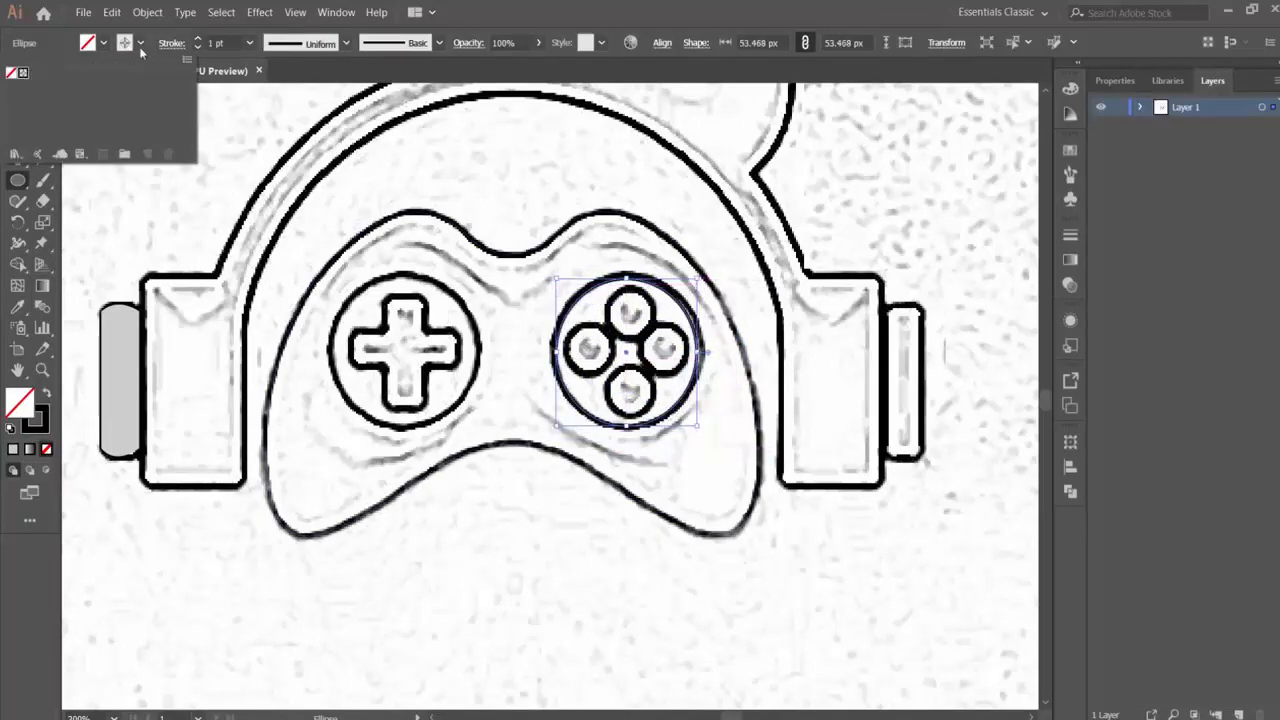
left_click(65, 37)
- Copy the ring circle, paste it in front and move the duplicate onto the ring around the D-pad
left_click(119, 14)
left_click(143, 88)
left_click(114, 14)
left_click(162, 121)
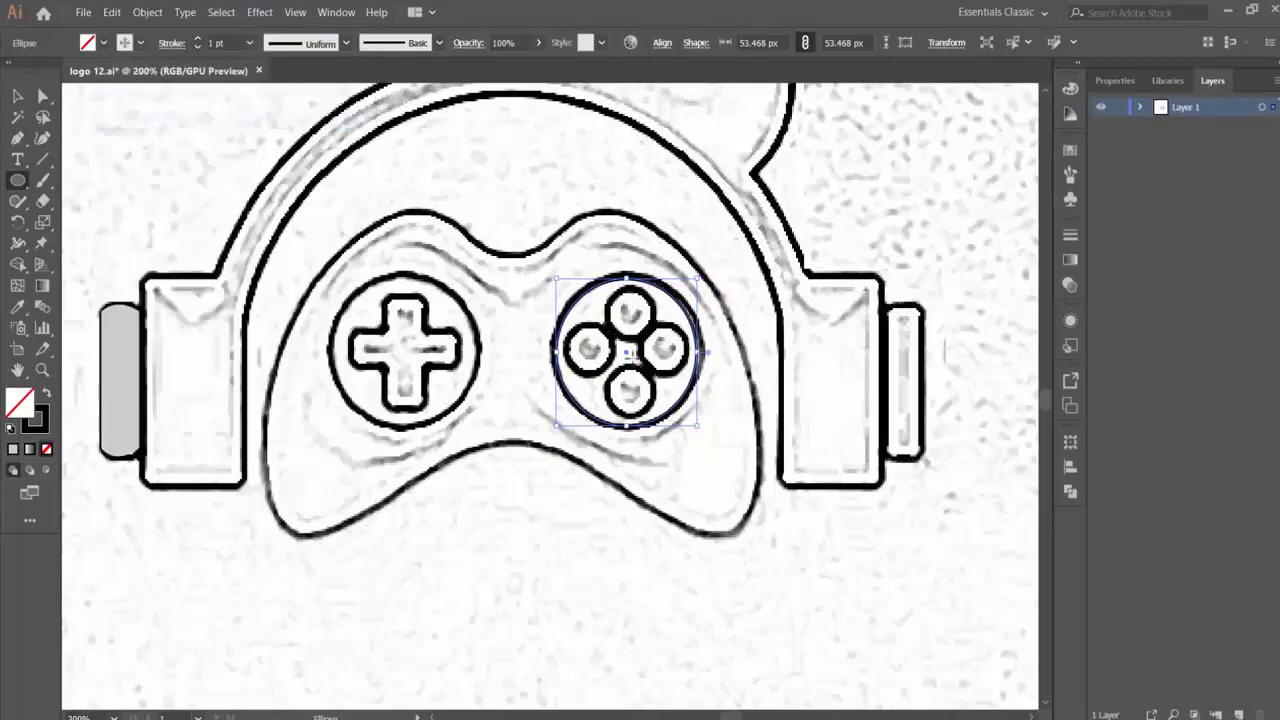
key("v")
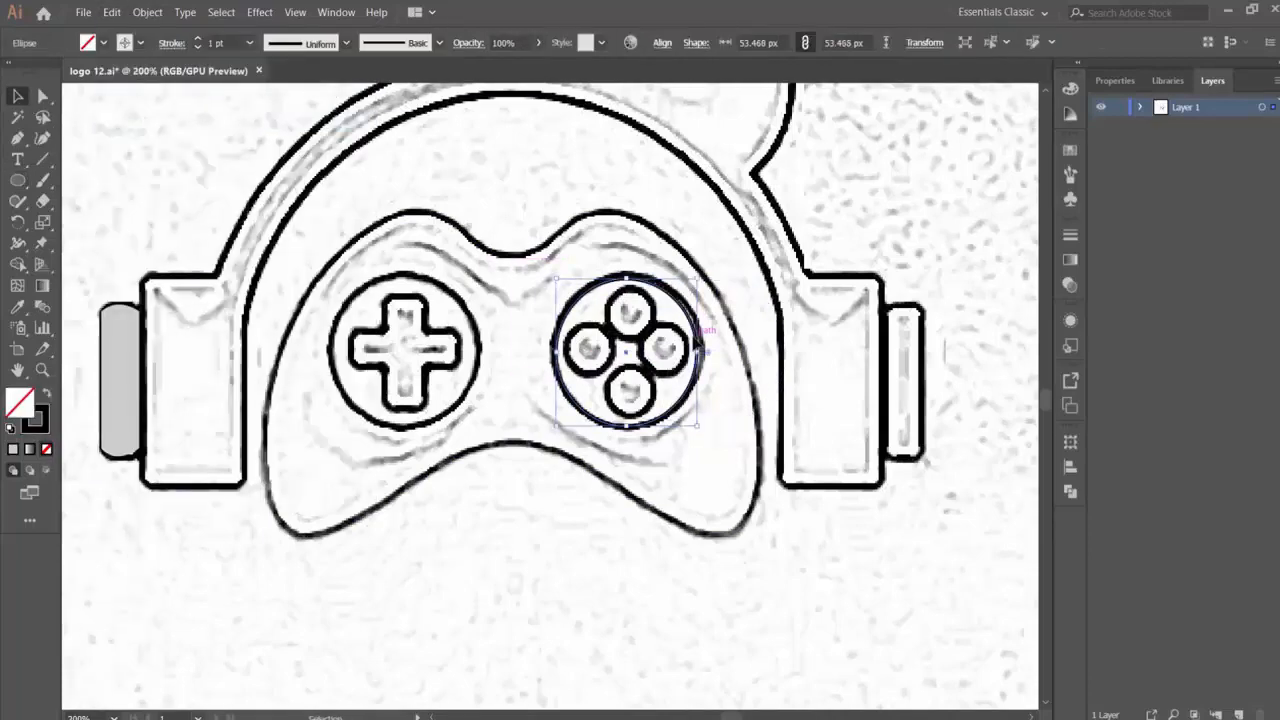
left_click_drag(629, 318, 406, 350)
left_click(537, 417)
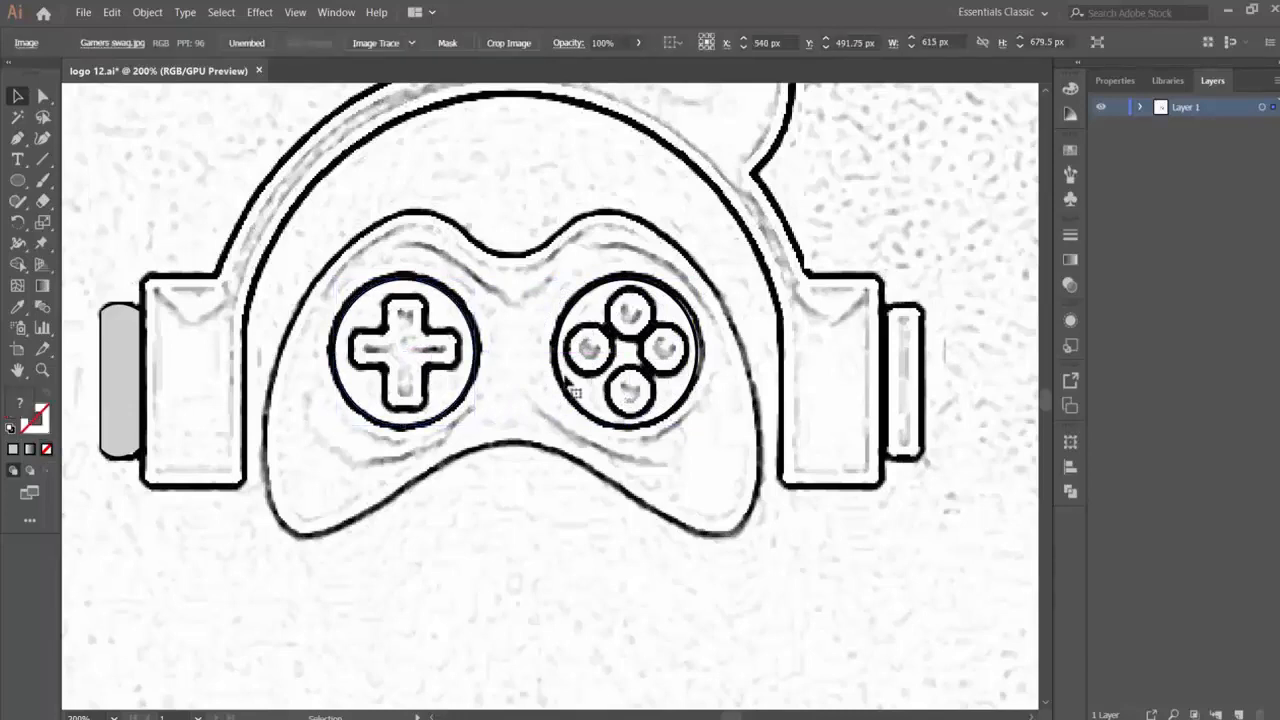
- Trace the D-pad cross as a closed path with the Pen tool
left_click(17, 138)
left_click(389, 302)
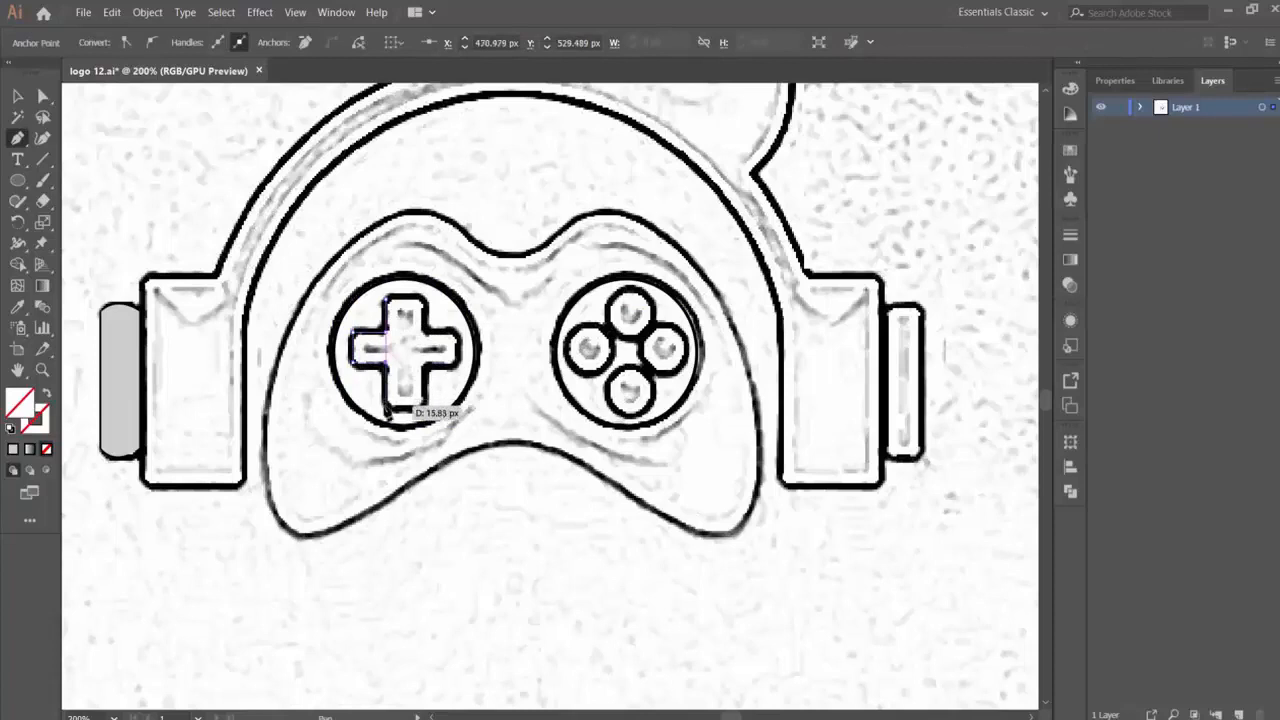
left_click(385, 408)
left_click(455, 367)
left_click(455, 332)
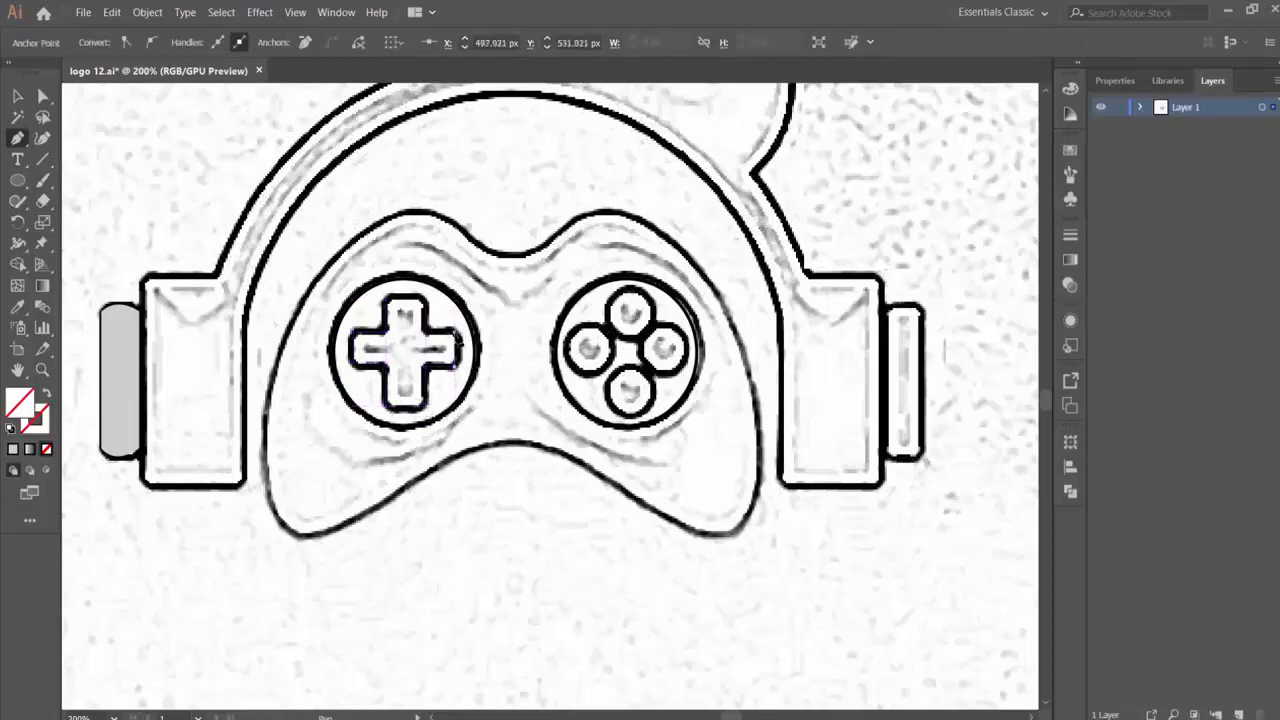
left_click(426, 332)
left_click(427, 299)
left_click(390, 302)
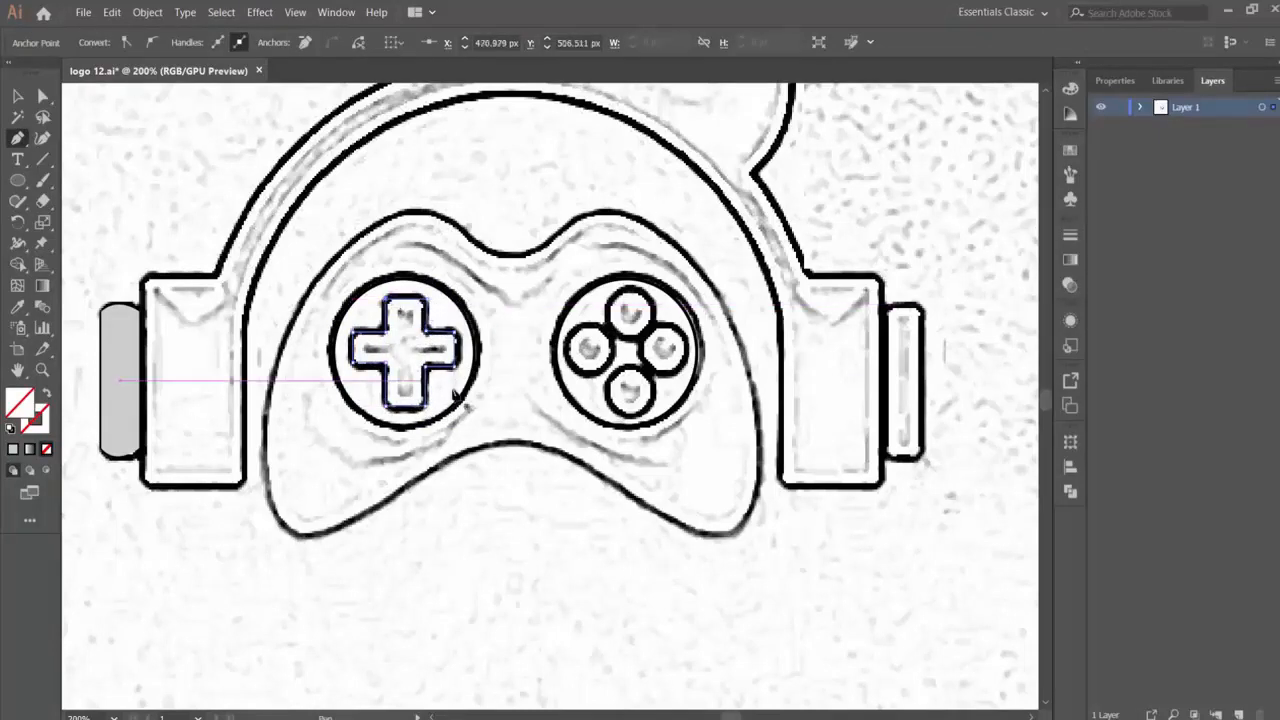
- Draw a circle about 19 px in diameter over the cluster's upper button and give it a black 1 pt stroke
right_click(18, 180)
left_click(100, 226)
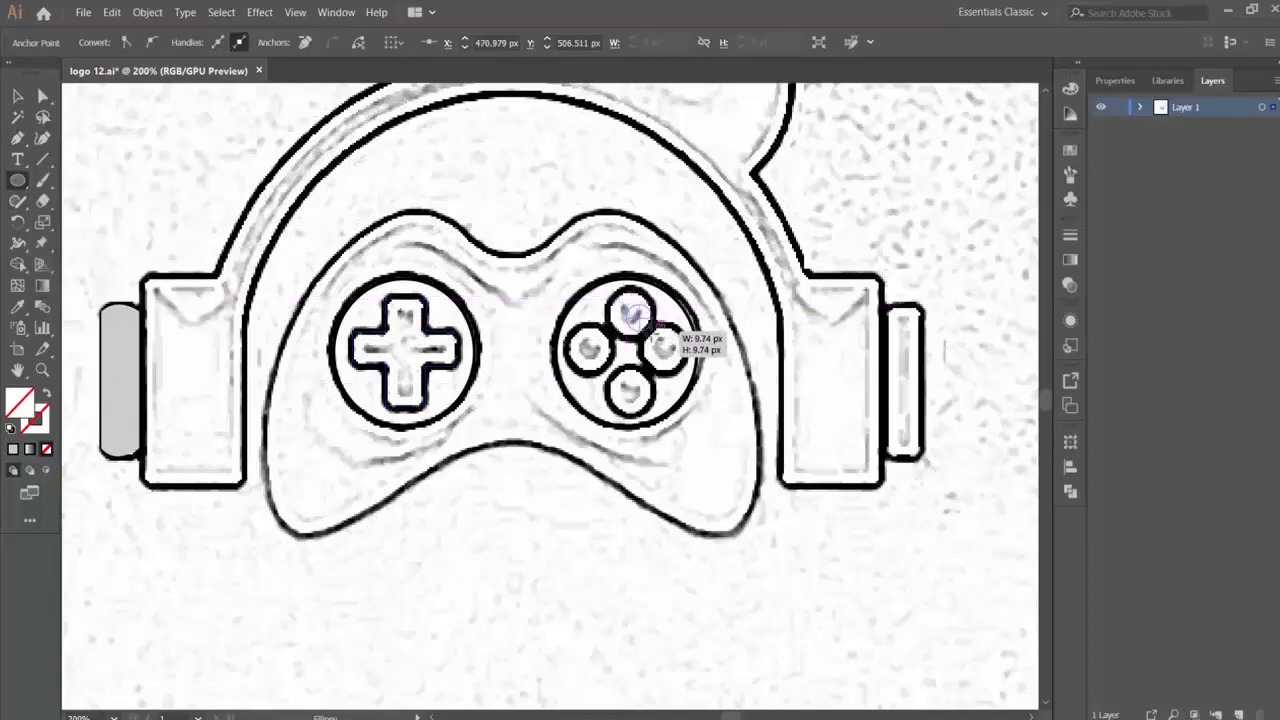
mouse_move(632, 313)
left_mouse_down()
mouse_move(662, 336)
mouse_move(650, 326)
mouse_move(658, 286)
left_mouse_up()
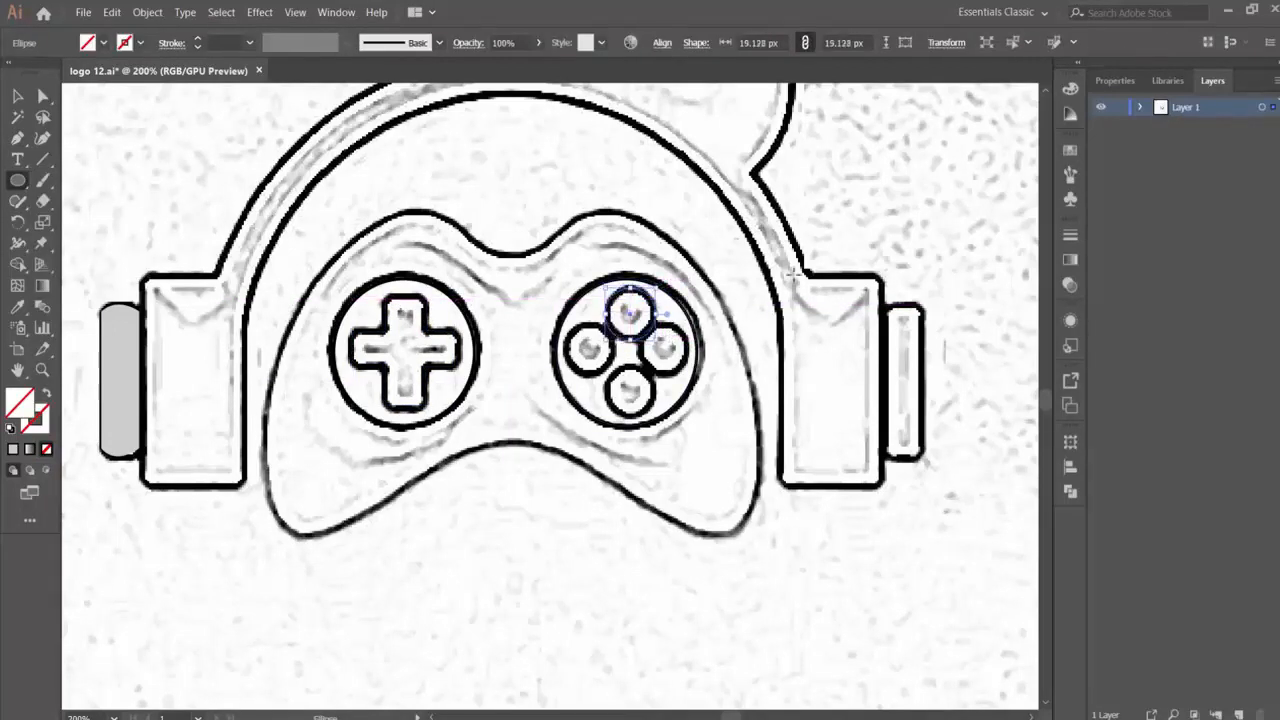
left_click(140, 45)
left_click(26, 73)
left_click(111, 14)
left_click(132, 87)
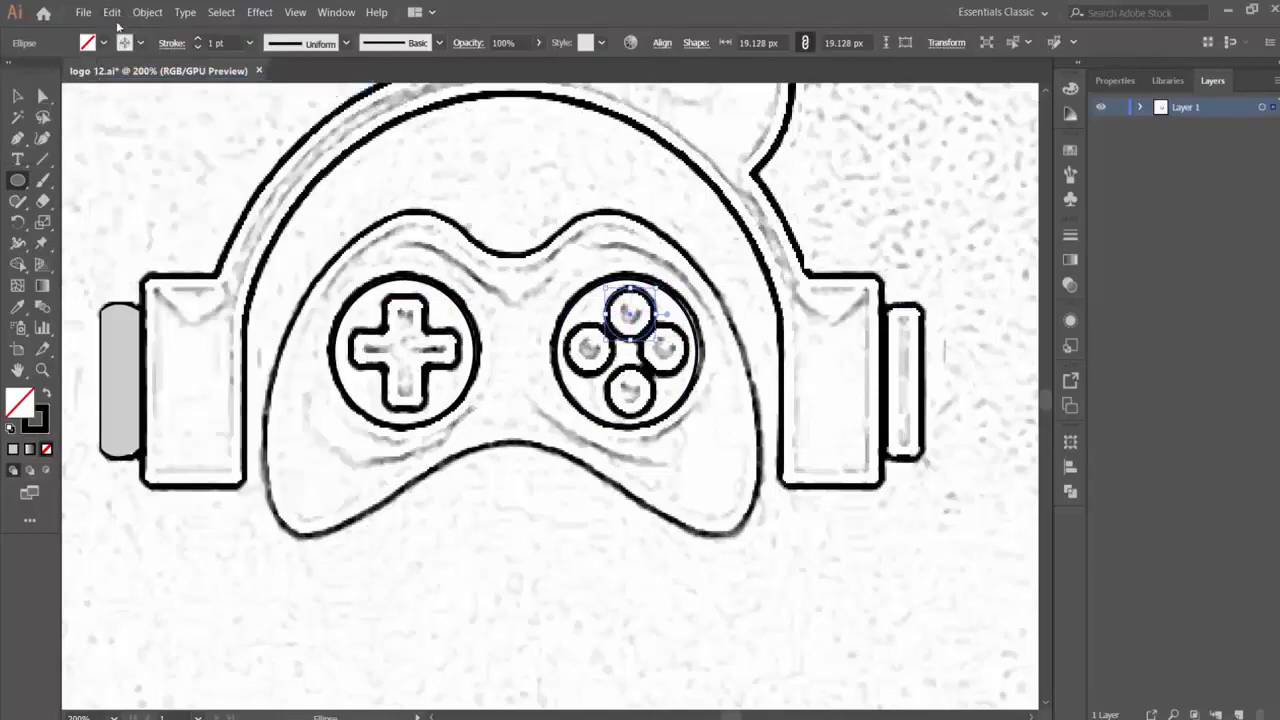
left_click(111, 14)
left_click(132, 102)
left_click(19, 99)
key("ctrl+z")
- Copy the upper button circle, paste it in front and move the duplicate onto the cluster's left button
left_click(111, 14)
left_click(134, 88)
left_click(111, 14)
left_click(156, 122)
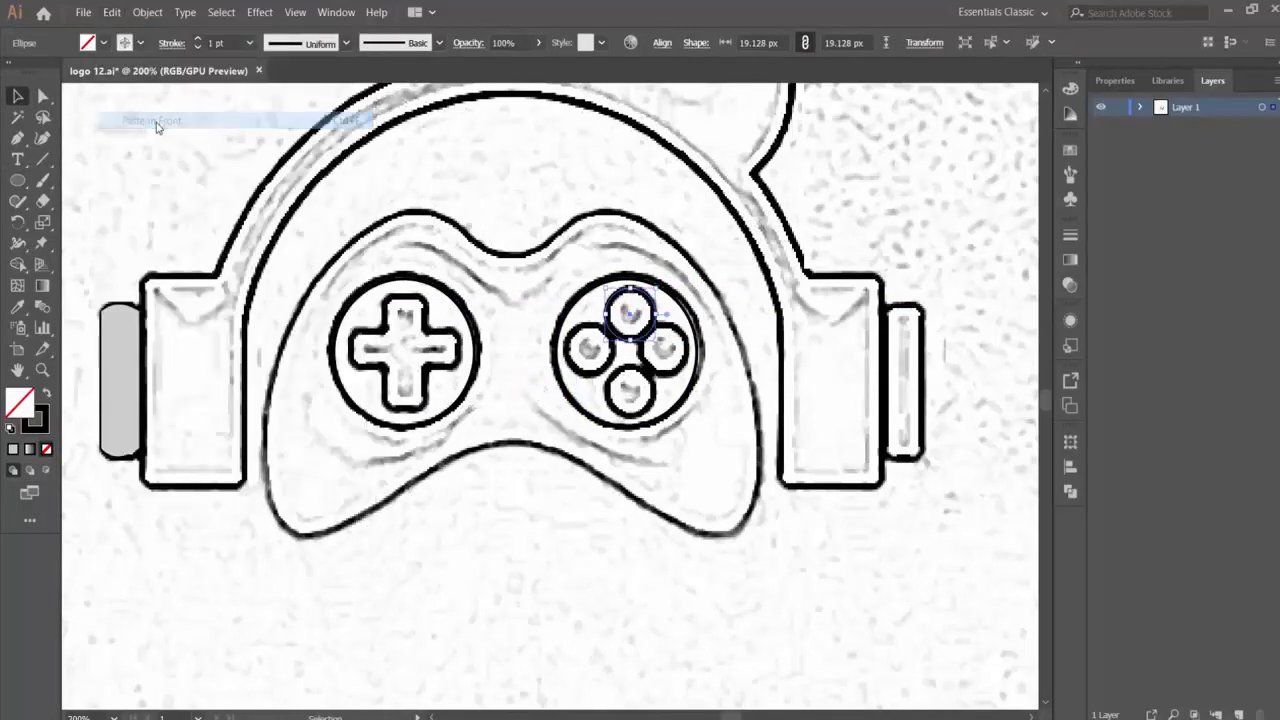
left_click_drag(630, 316, 590, 349)
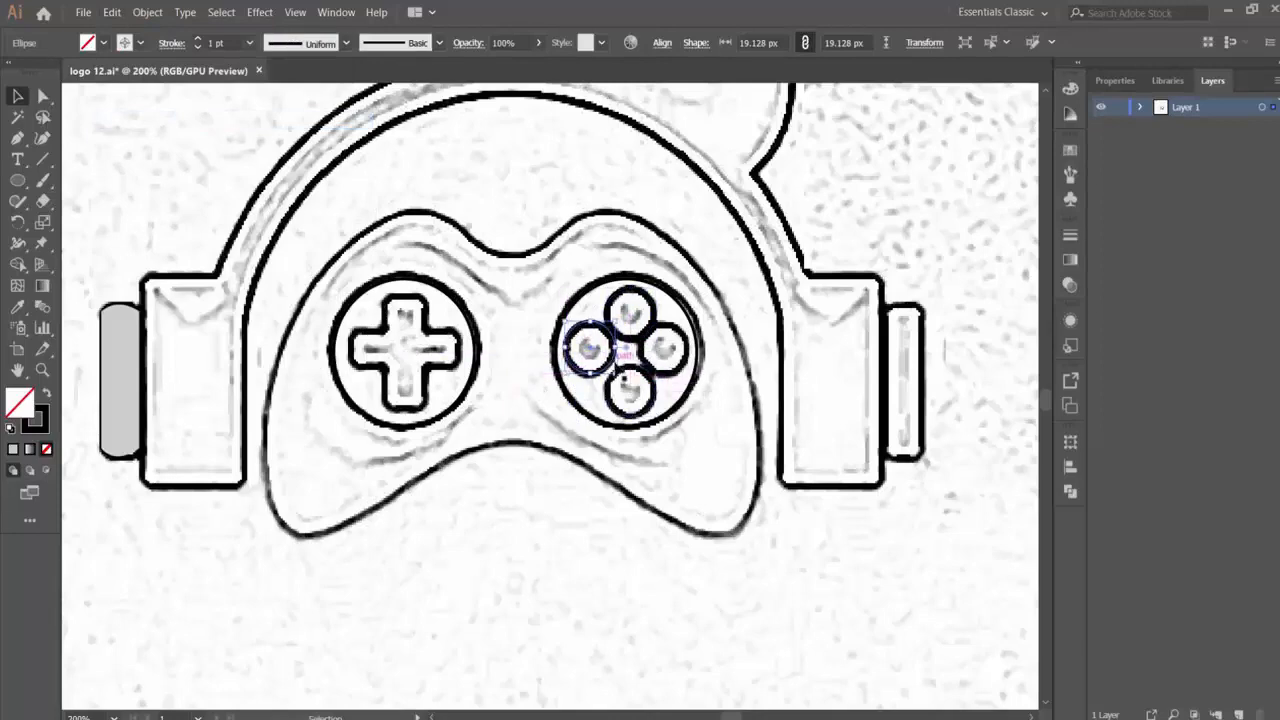
- Duplicate the left button circle in front and move the copy onto the cluster's lower button
left_click(111, 14)
left_click(132, 87)
- Copy and paste the lower button circle, and move the duplicate onto the cluster's right button
left_click(111, 14)
left_click(150, 121)
left_click_drag(590, 352, 628, 388)
left_click(111, 14)
left_click(134, 88)
left_click(111, 14)
left_click(136, 105)
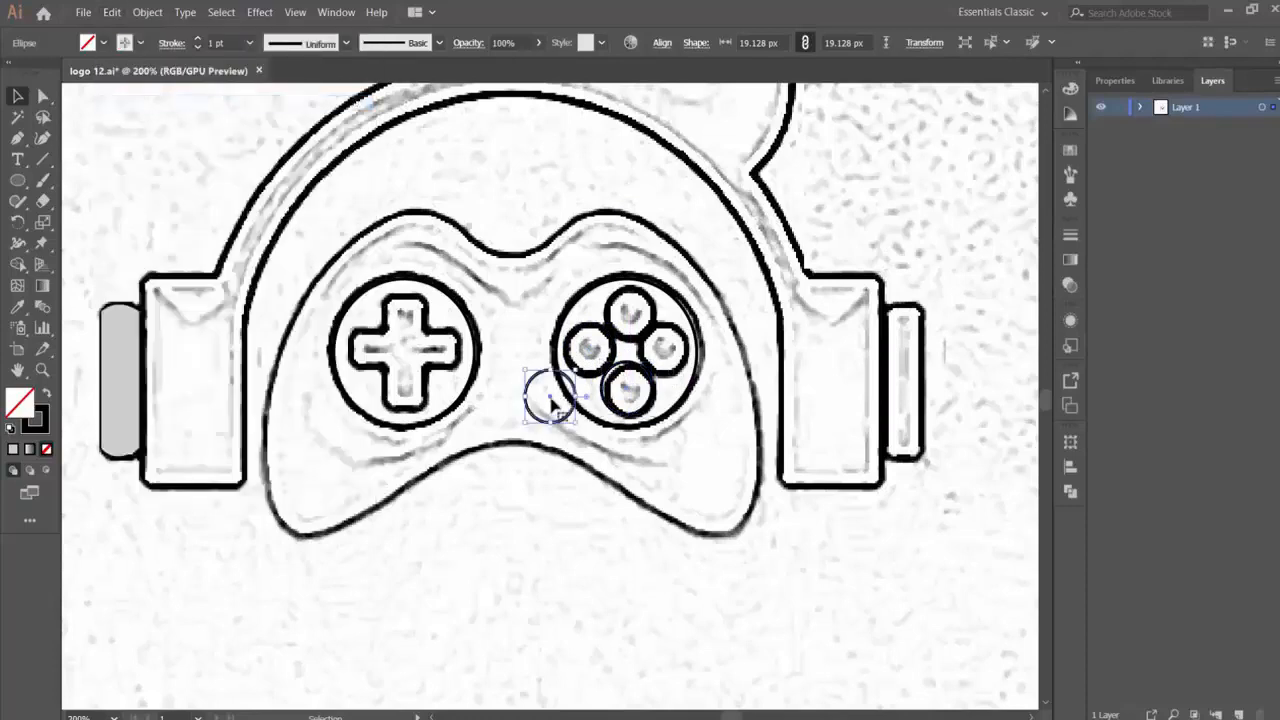
left_click_drag(553, 403, 668, 358)
left_click(675, 421)
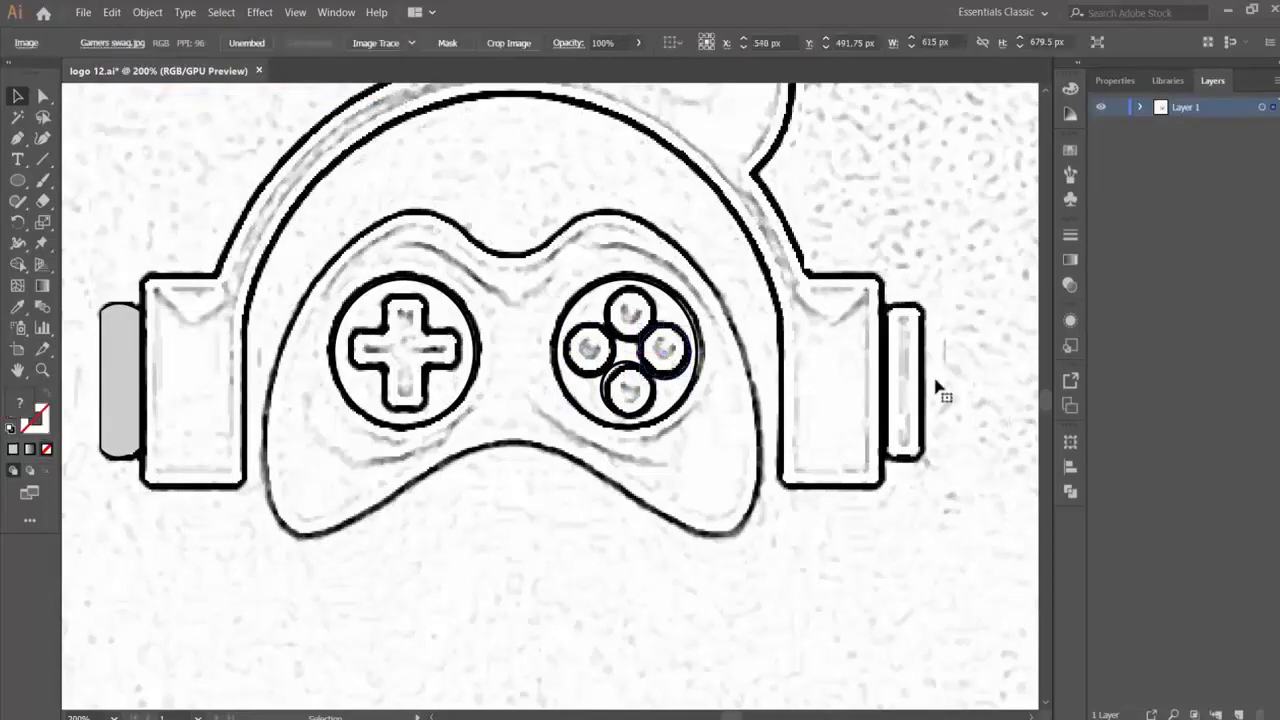
- Give the D-pad cross and the gamepad outline a black 1 pt stroke
left_click(402, 334)
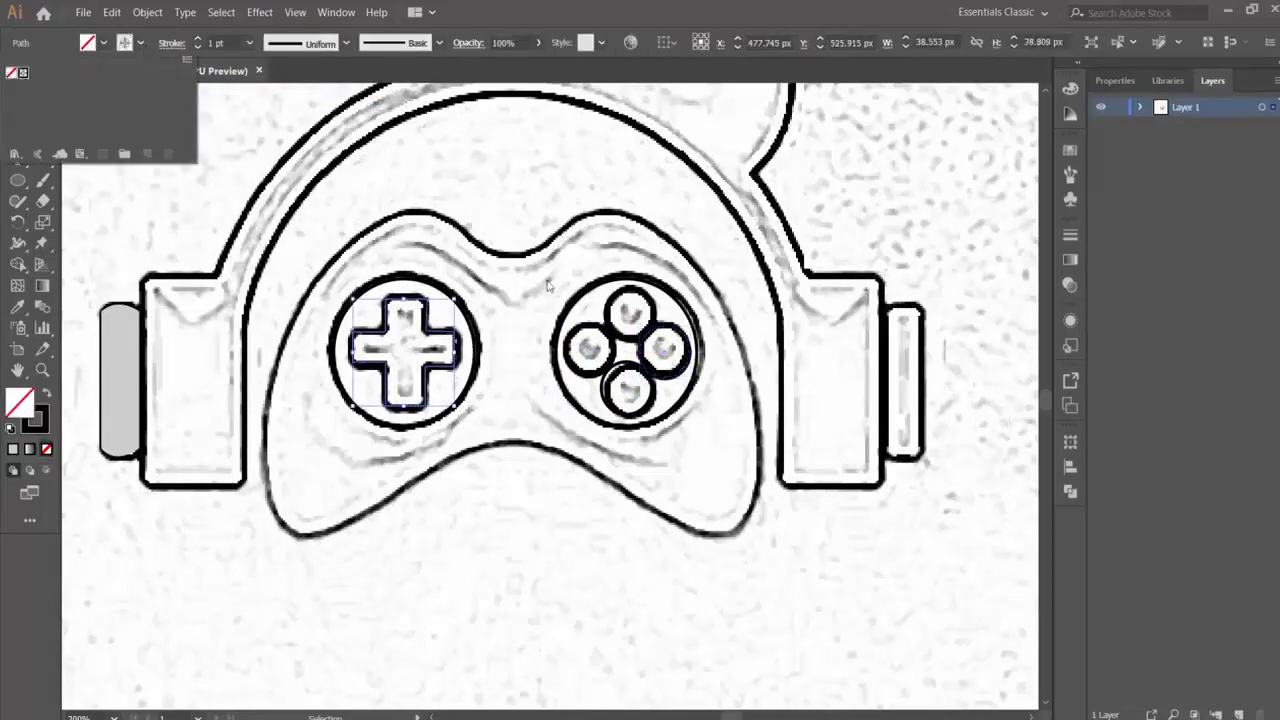
left_click(527, 264)
left_click(522, 257)
left_click(140, 43)
left_click(23, 73)
- Give the combined headphone and hair path a black 1 pt stroke
left_click(264, 188)
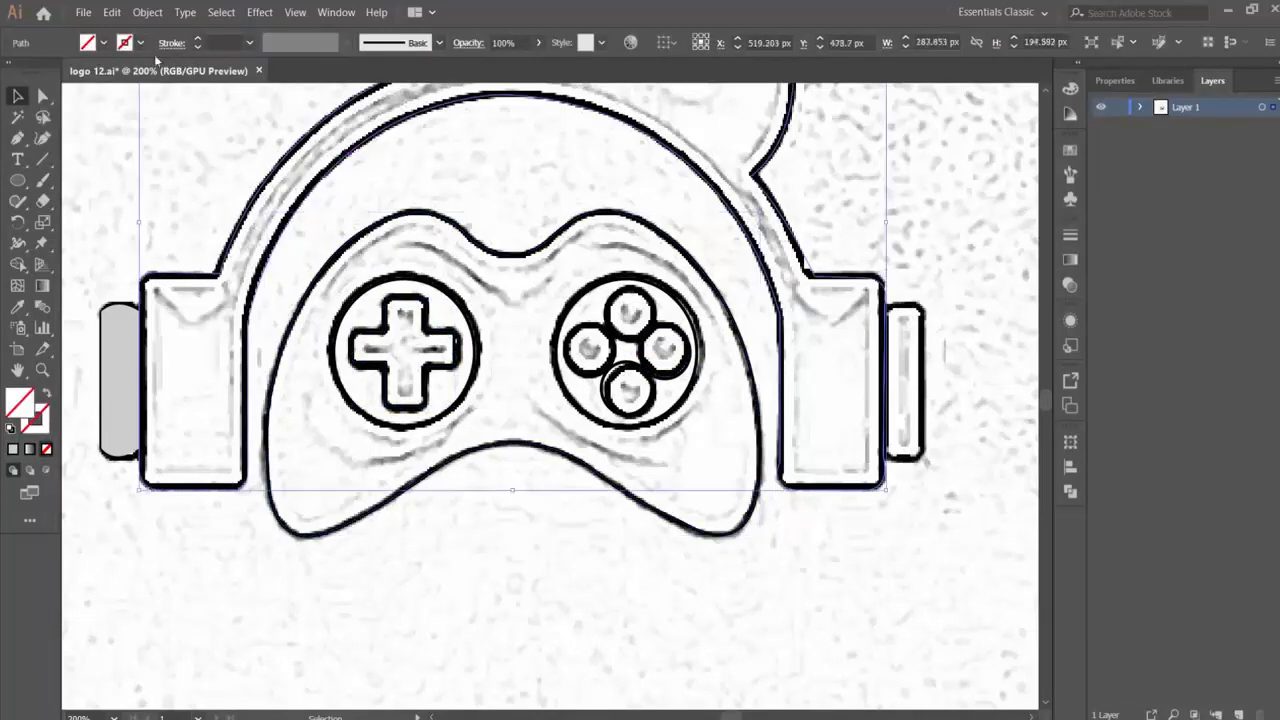
left_click(140, 43)
left_click(23, 73)
- Apply a black 1 pt stroke to the outer caps on the left and right ear cups
left_click(123, 306)
left_click(126, 306)
left_click(140, 43)
left_click(23, 73)
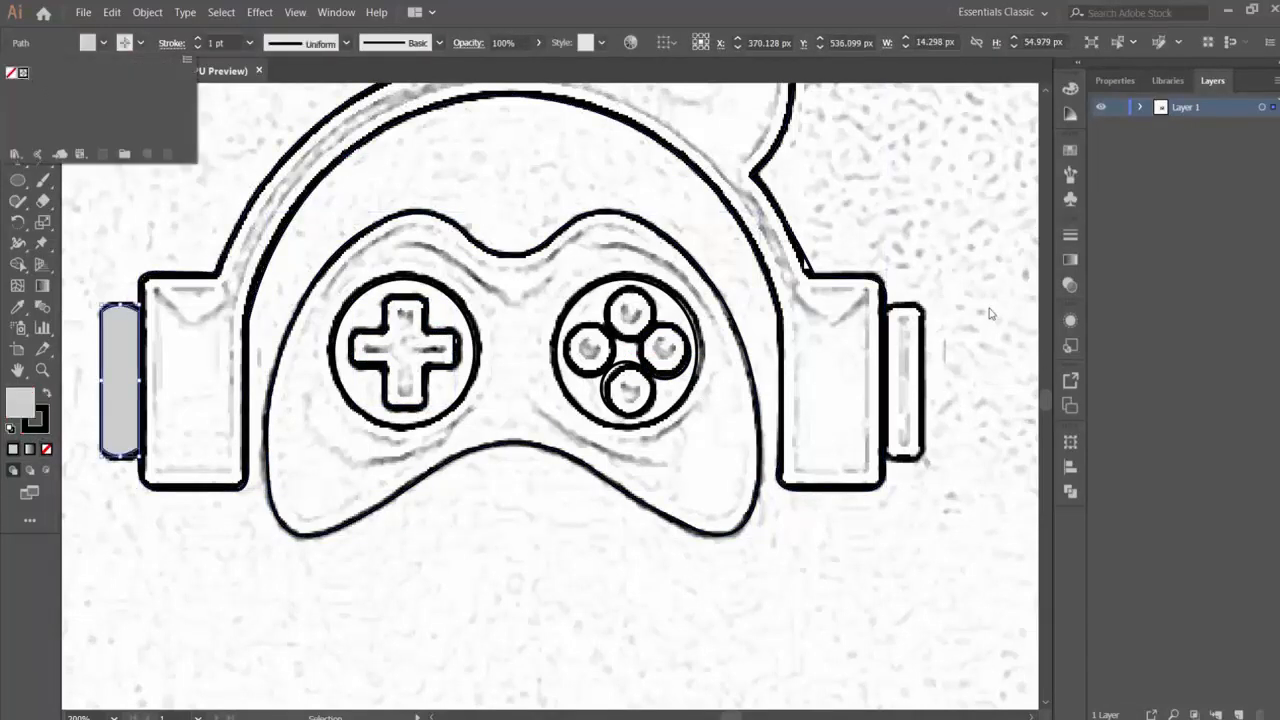
left_click(921, 318)
left_click(140, 43)
left_click(23, 73)
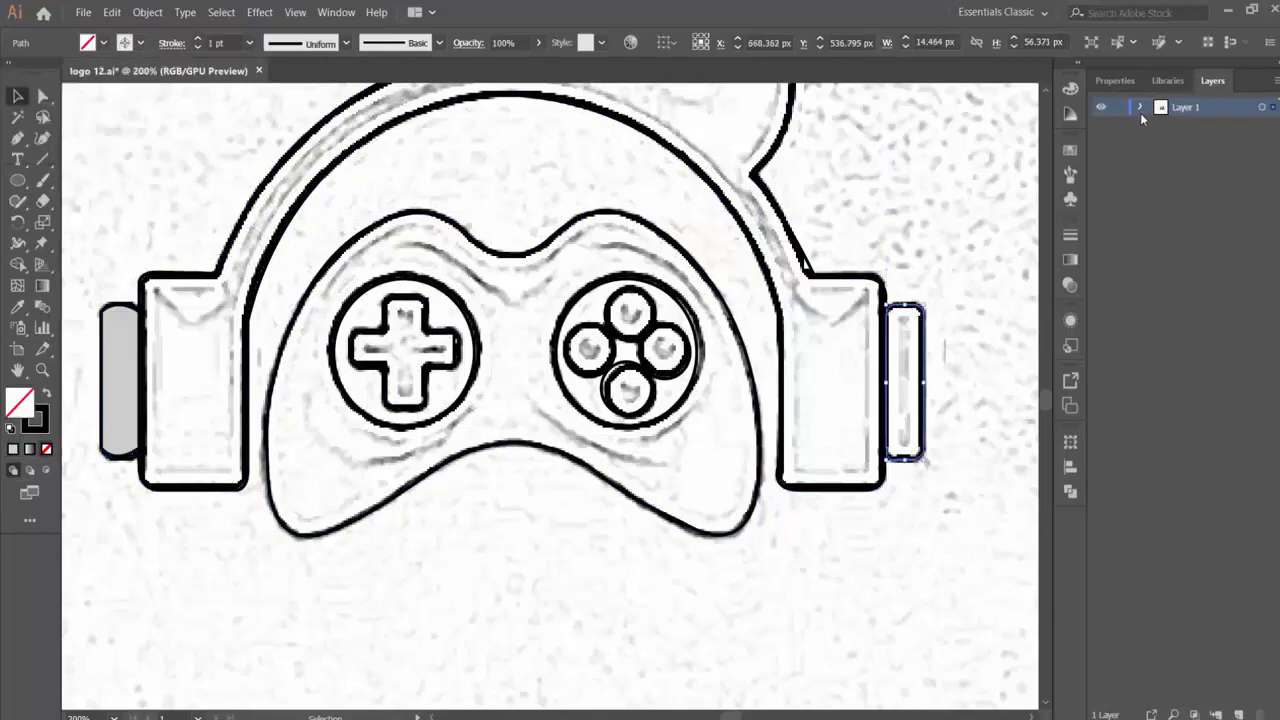
- Expand Layer 1 and hide the sketch image so only the vector shapes show
left_click(1140, 107)
left_click(1101, 329)
key("ctrl+minus")
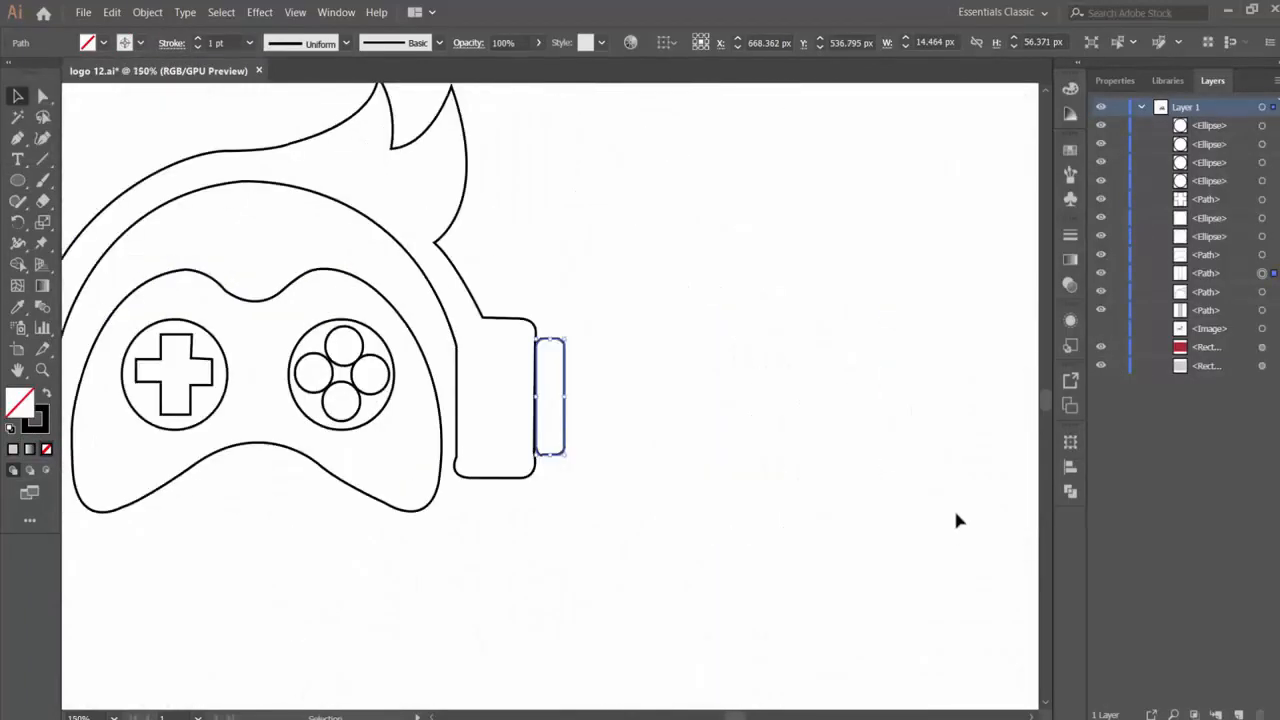
left_click_drag(681, 658, 955, 632)
- Adjust the handles of the right ear cup's lower inner corner and of the headband's inner curve to clean up the path
left_click(770, 408)
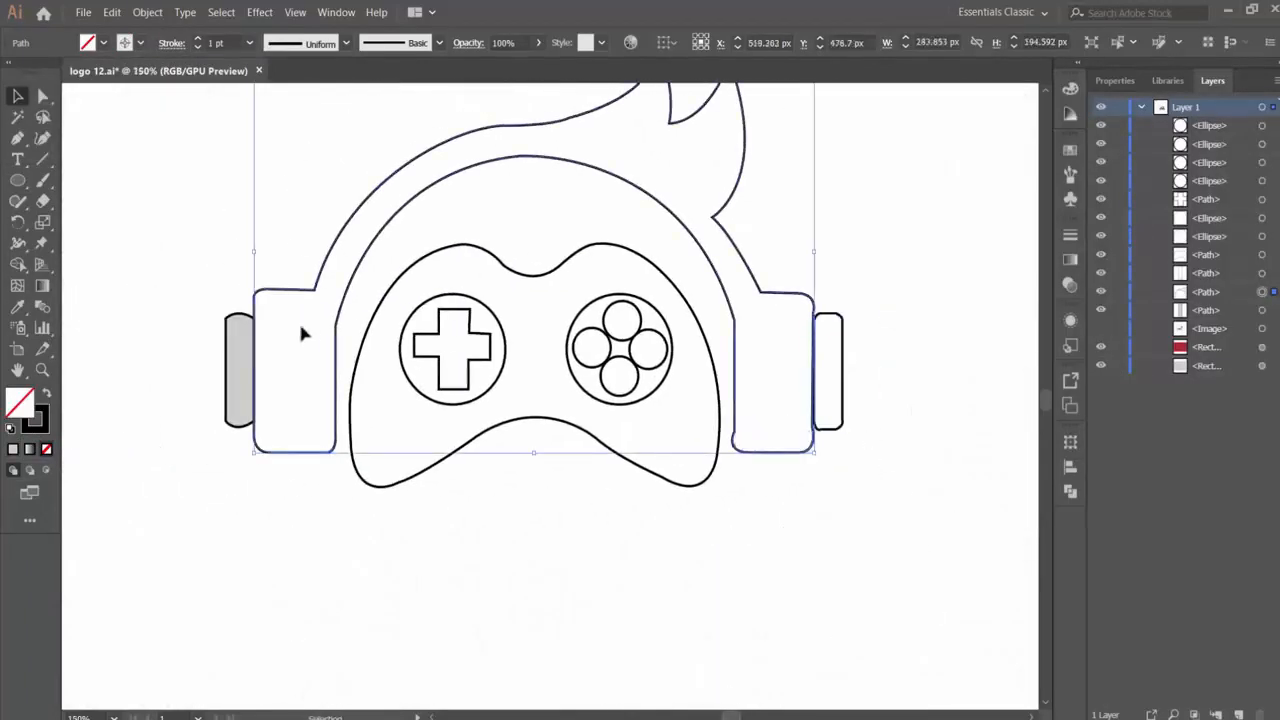
key("a")
left_click(755, 453)
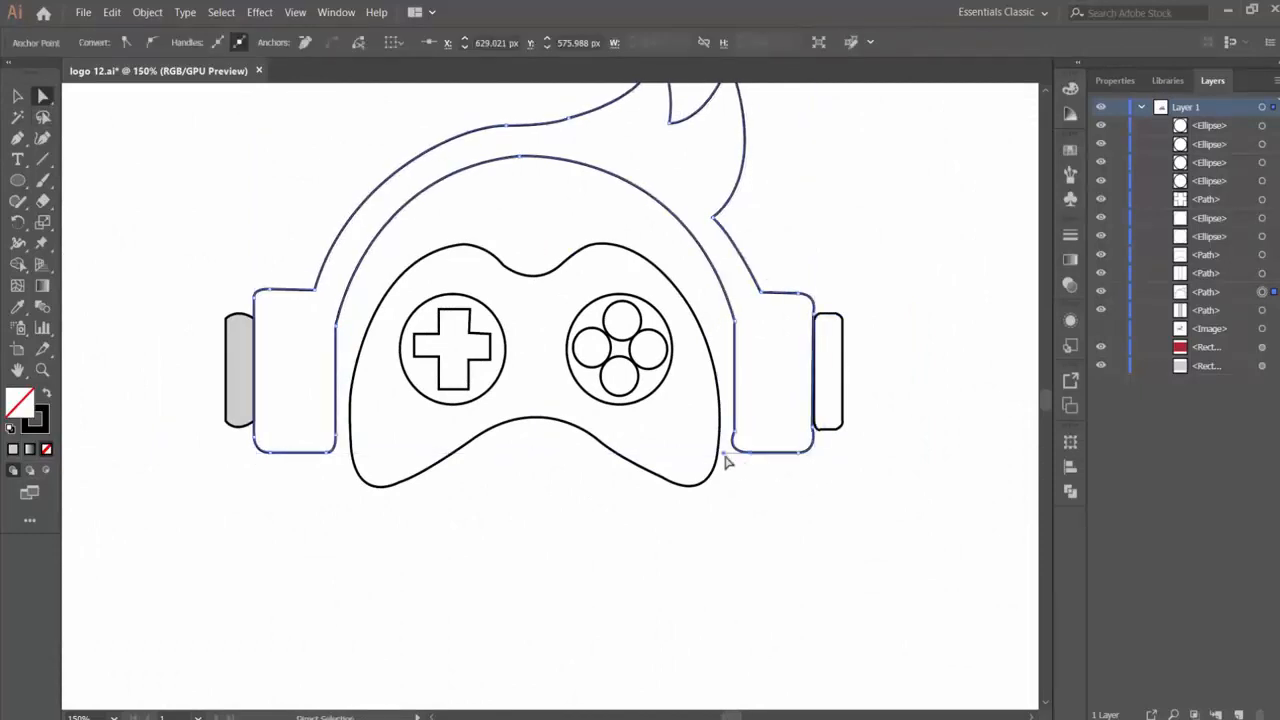
left_click_drag(723, 453, 731, 451)
left_click(736, 320)
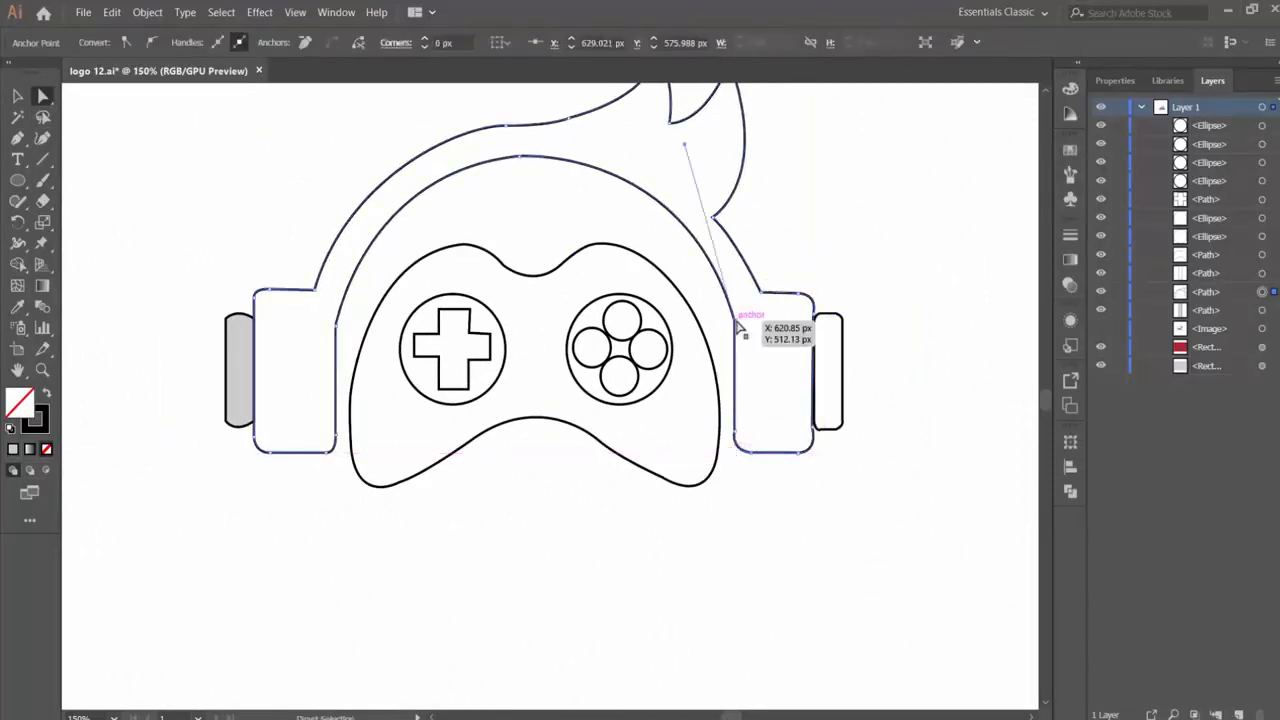
left_click_drag(720, 142, 711, 147)
left_click(735, 320)
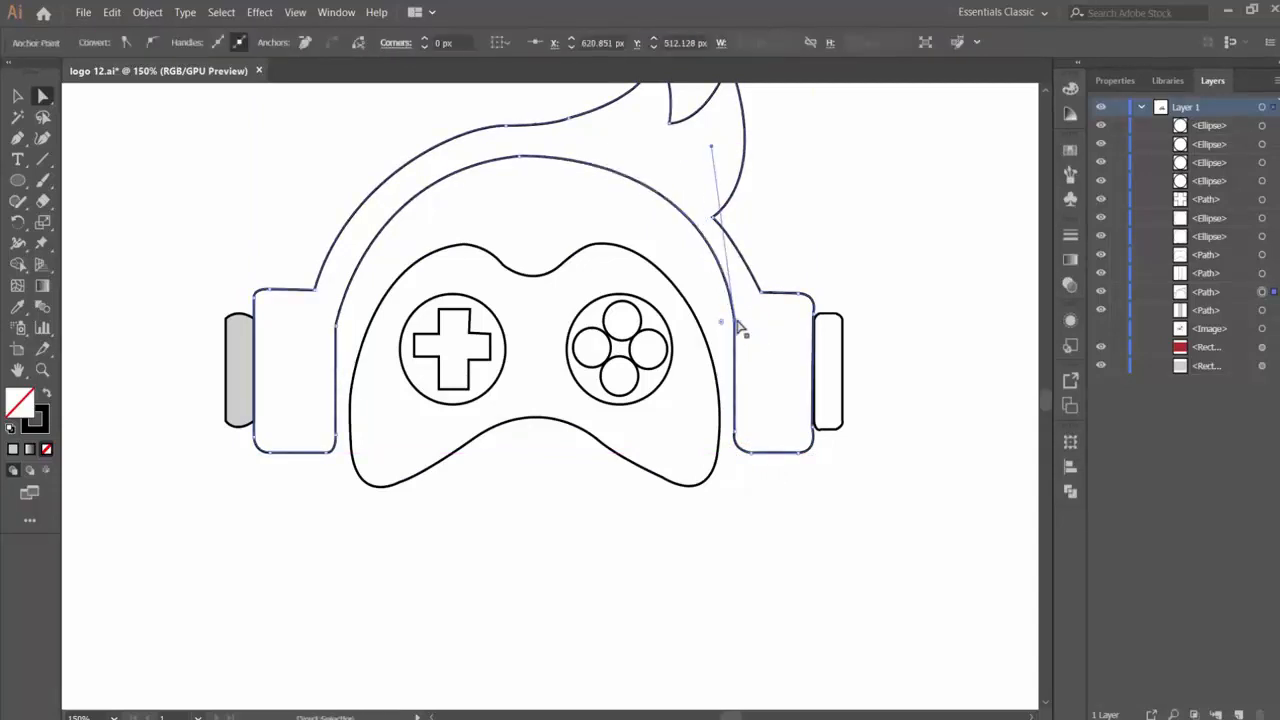
- Adjust the right outer cap's anchor points so the cap sits closer to the ear cup
left_click(763, 365)
key("ctrl+minus")
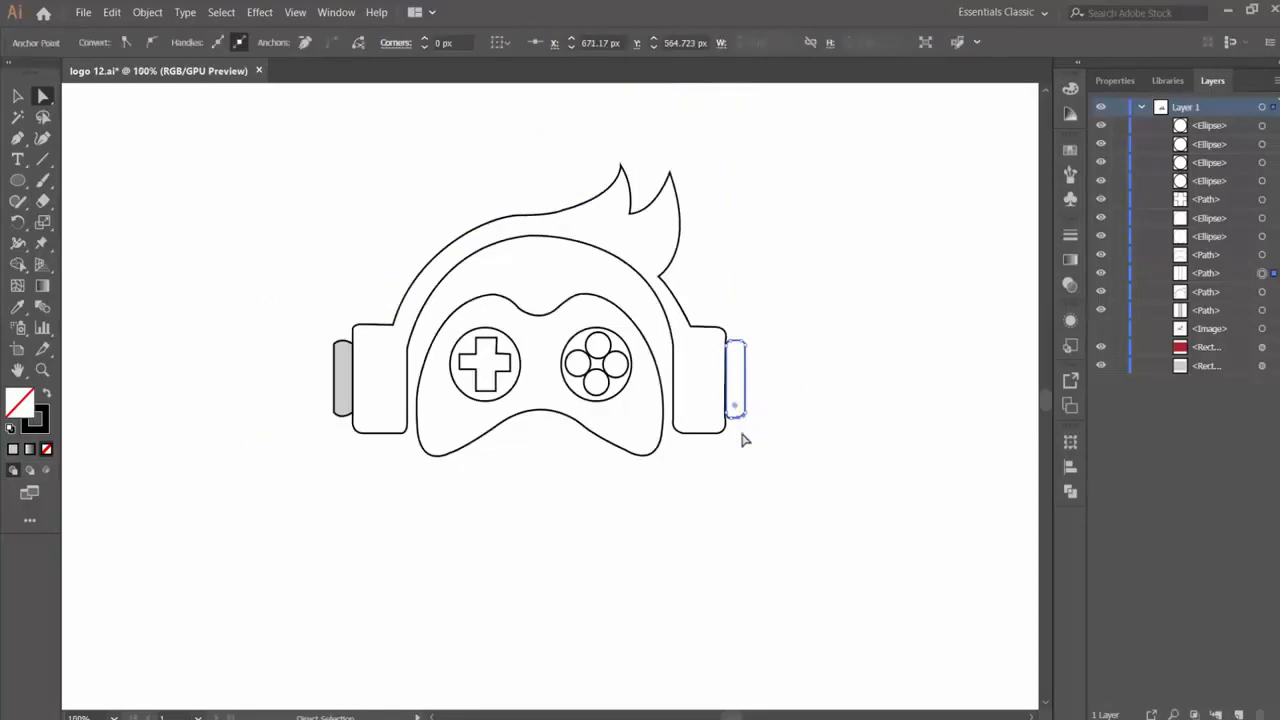
key("v")
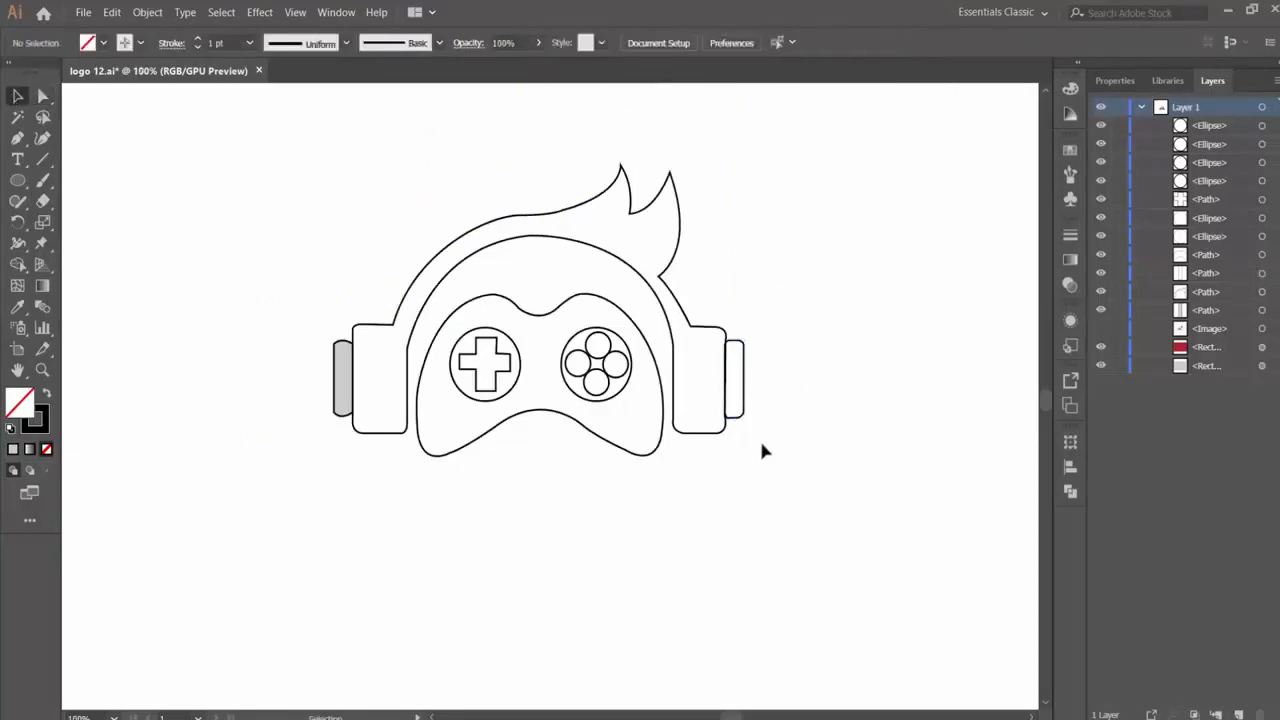
left_click(84, 13)
left_click(108, 65)
left_click(516, 394)
- Fill the headphone and hair path with the light gray sampled from the swatch rectangle, leaving it without a stroke
left_click(549, 225)
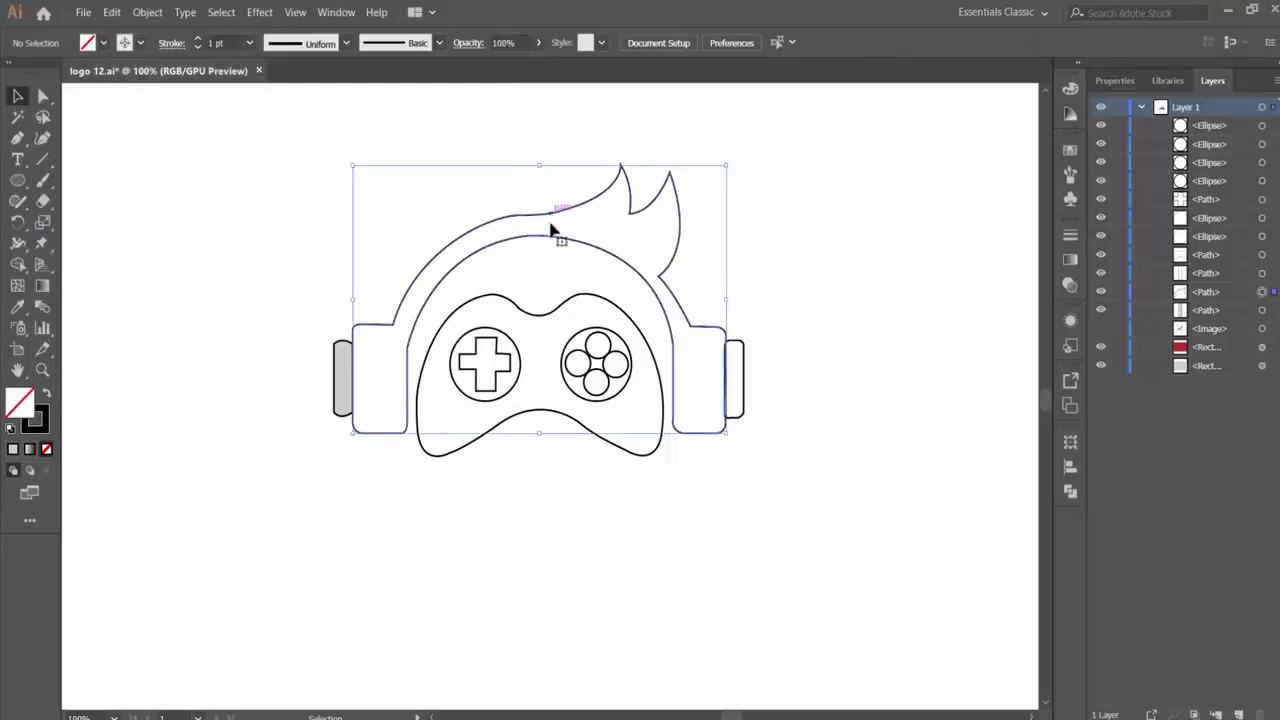
key("i")
scroll(349, 257, "up", 5)
scroll(261, 262, "up", 3)
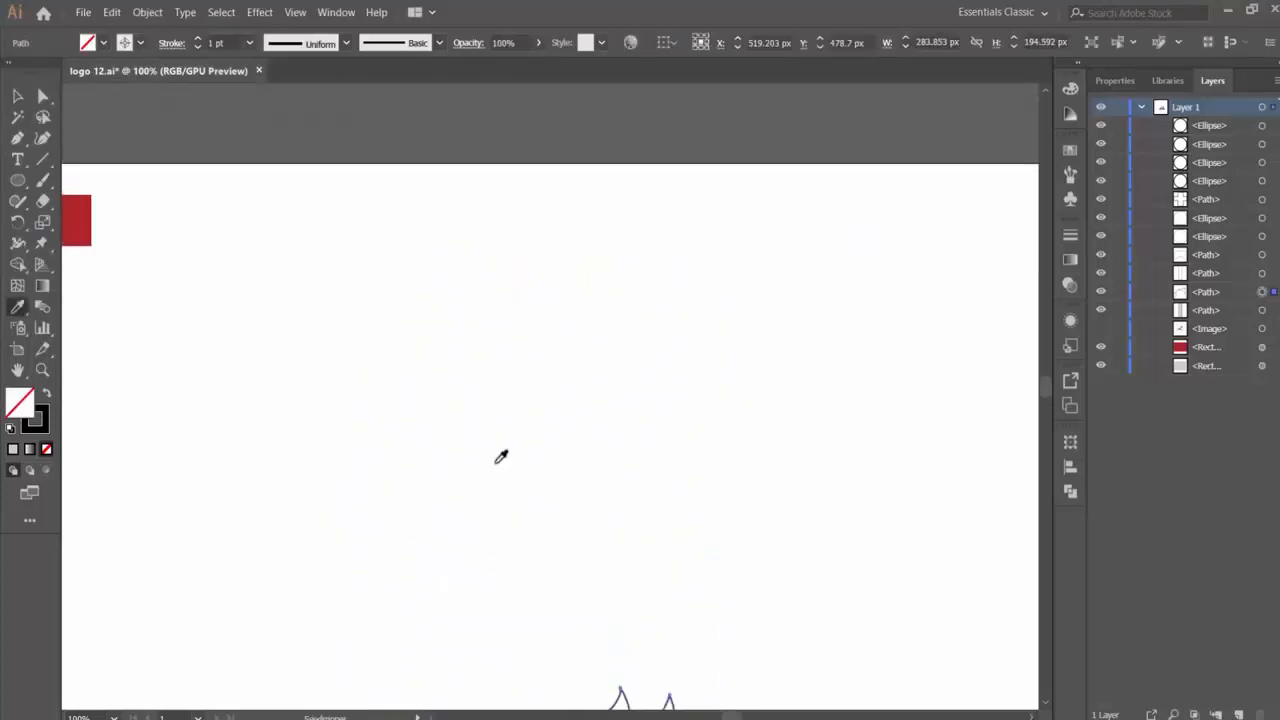
key("ctrl+minus")
scroll(495, 460, "up", 3)
left_click(167, 140)
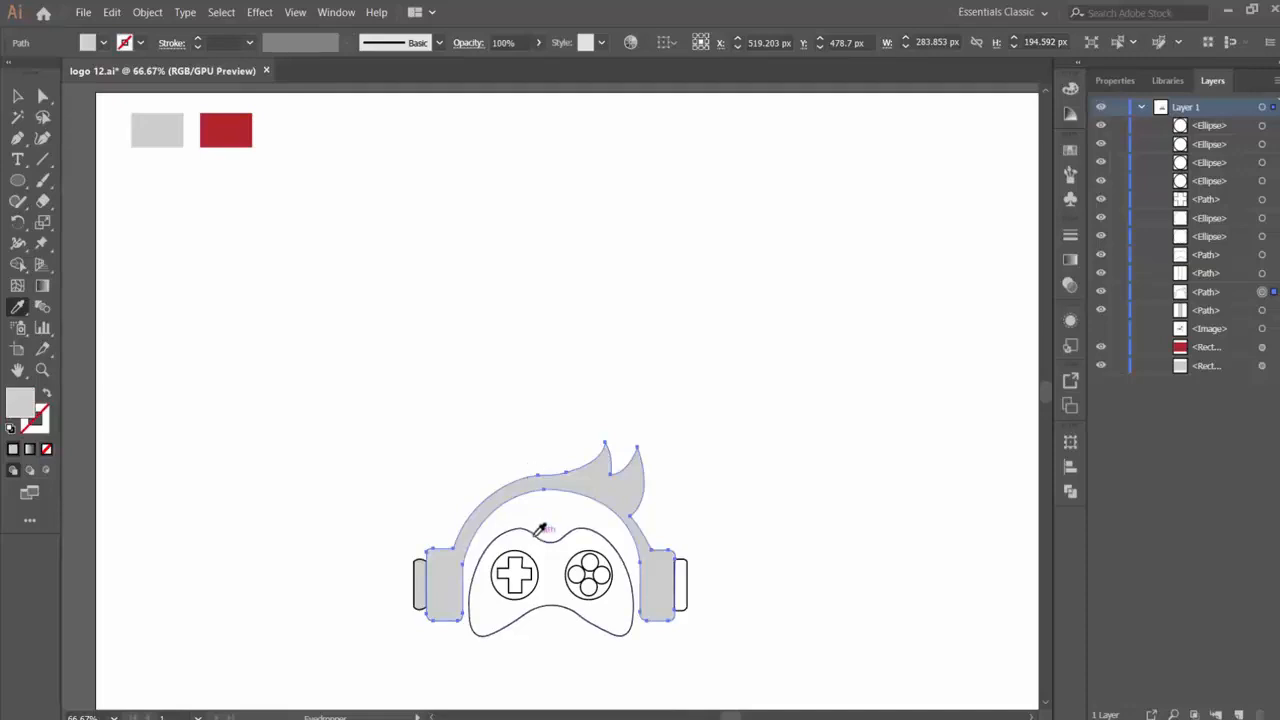
- Fill the gamepad body with the red sampled from the swatch rectangle
left_click(17, 96)
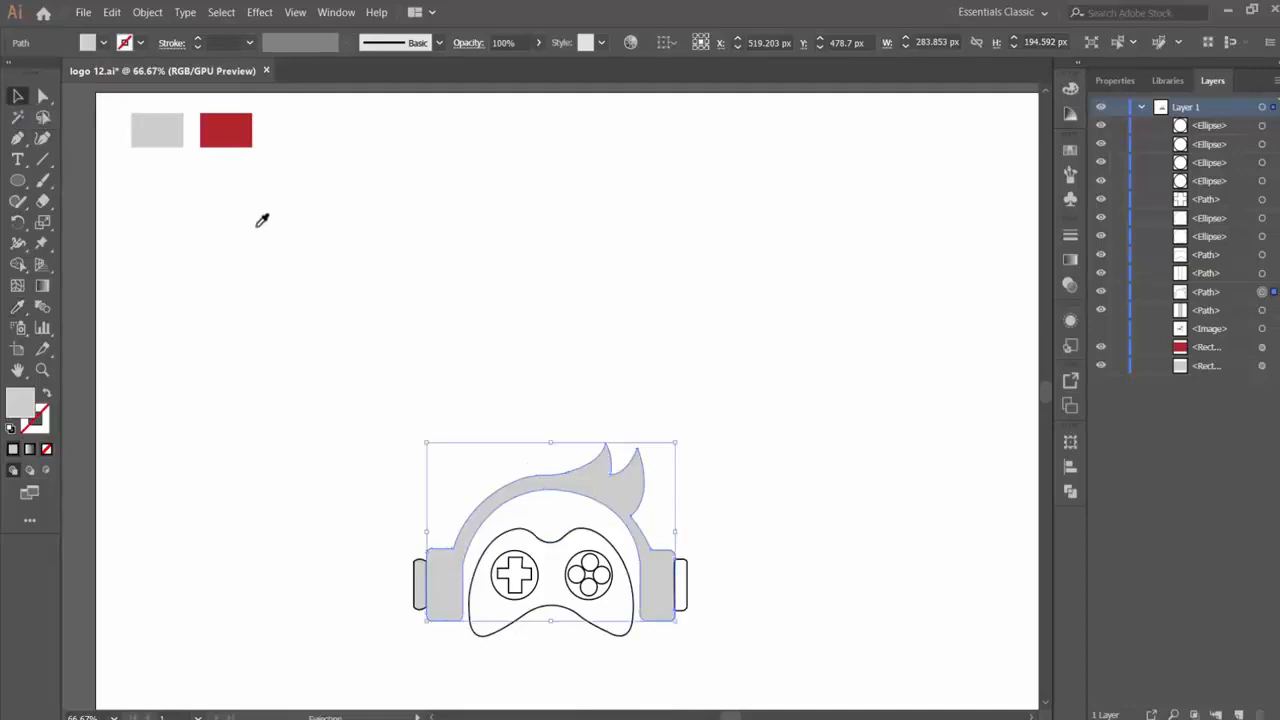
left_click(540, 541)
key("i")
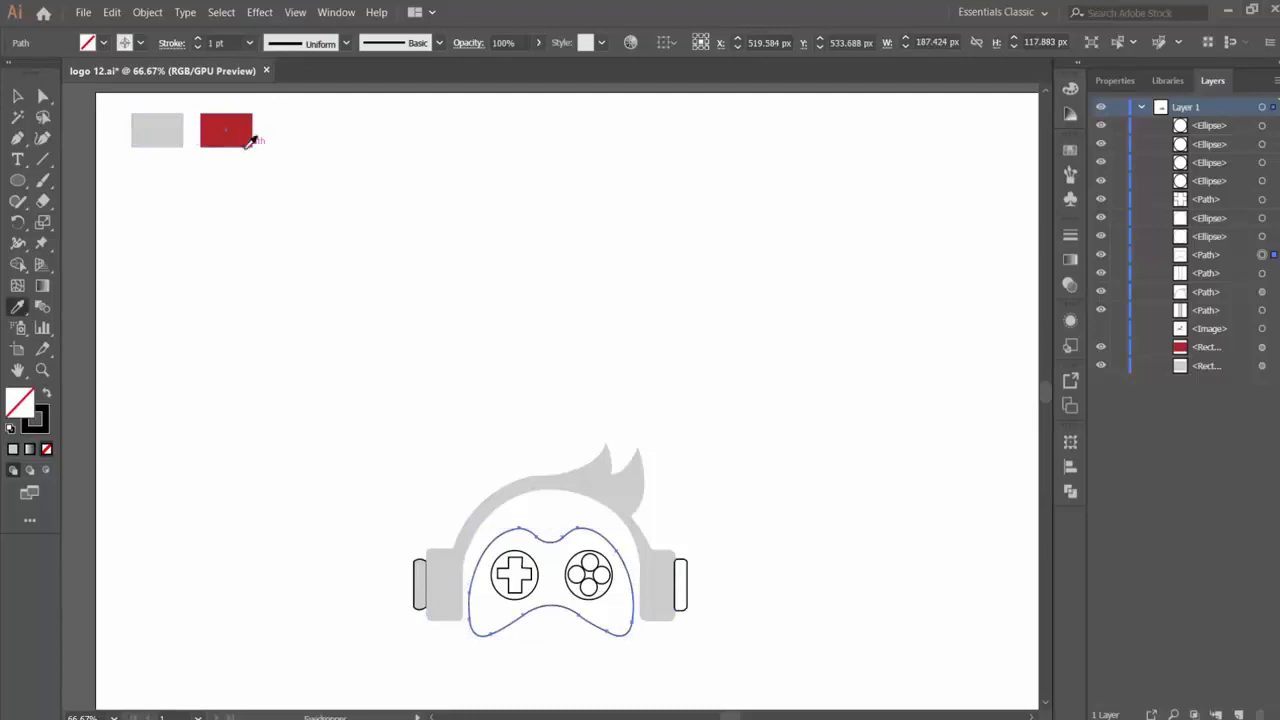
left_click(248, 140)
key("v")
- Fill the circle behind the D-pad with black, 000000
left_click(513, 580)
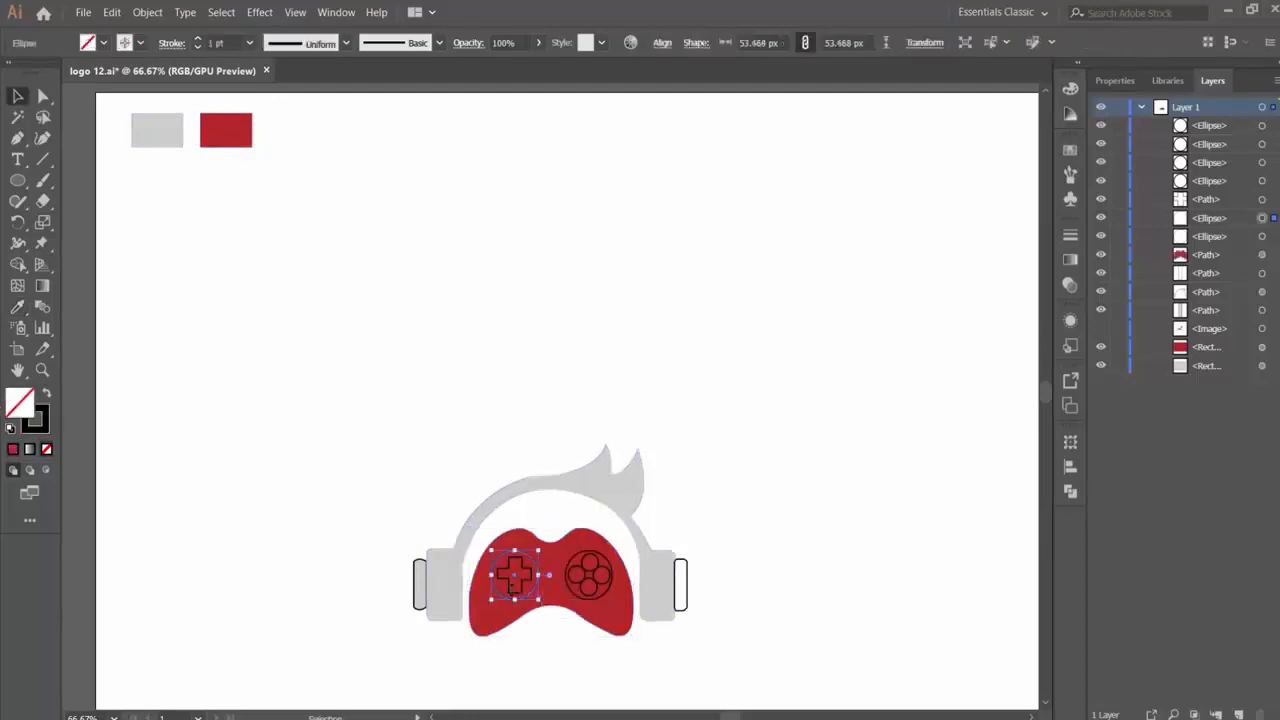
double_click(32, 416)
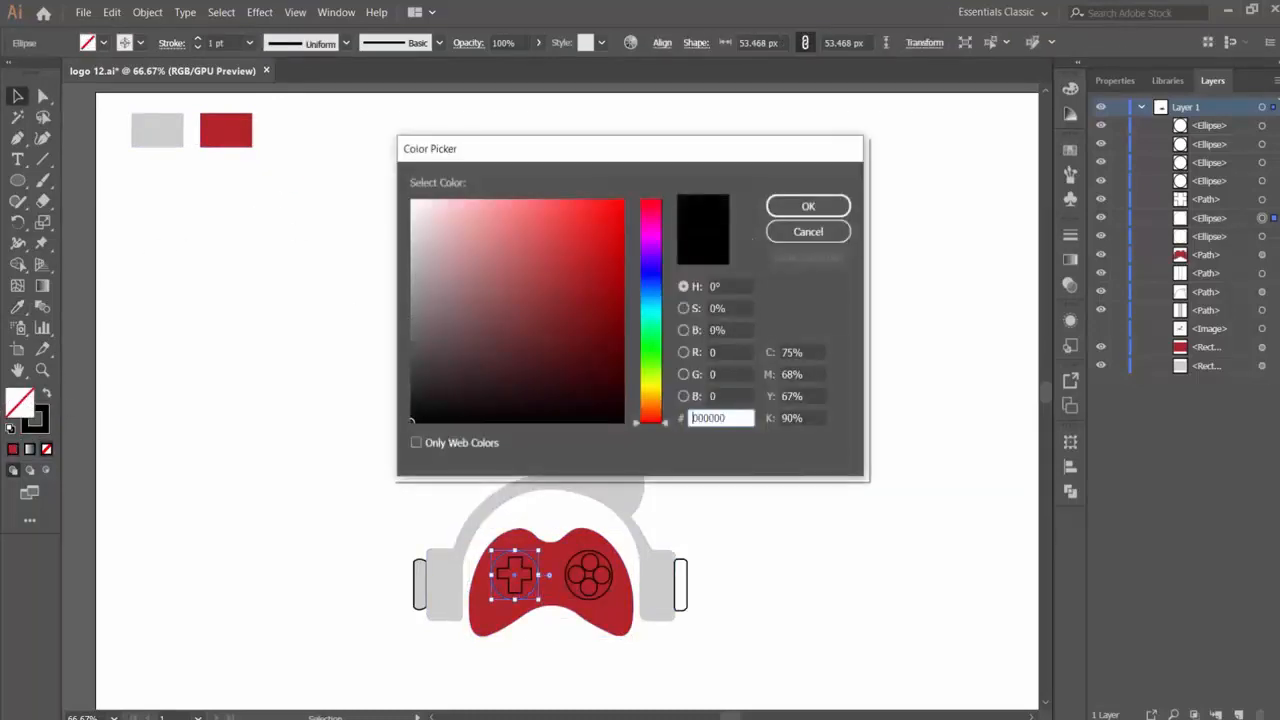
left_click(797, 208)
double_click(17, 410)
left_click_drag(425, 408, 386, 426)
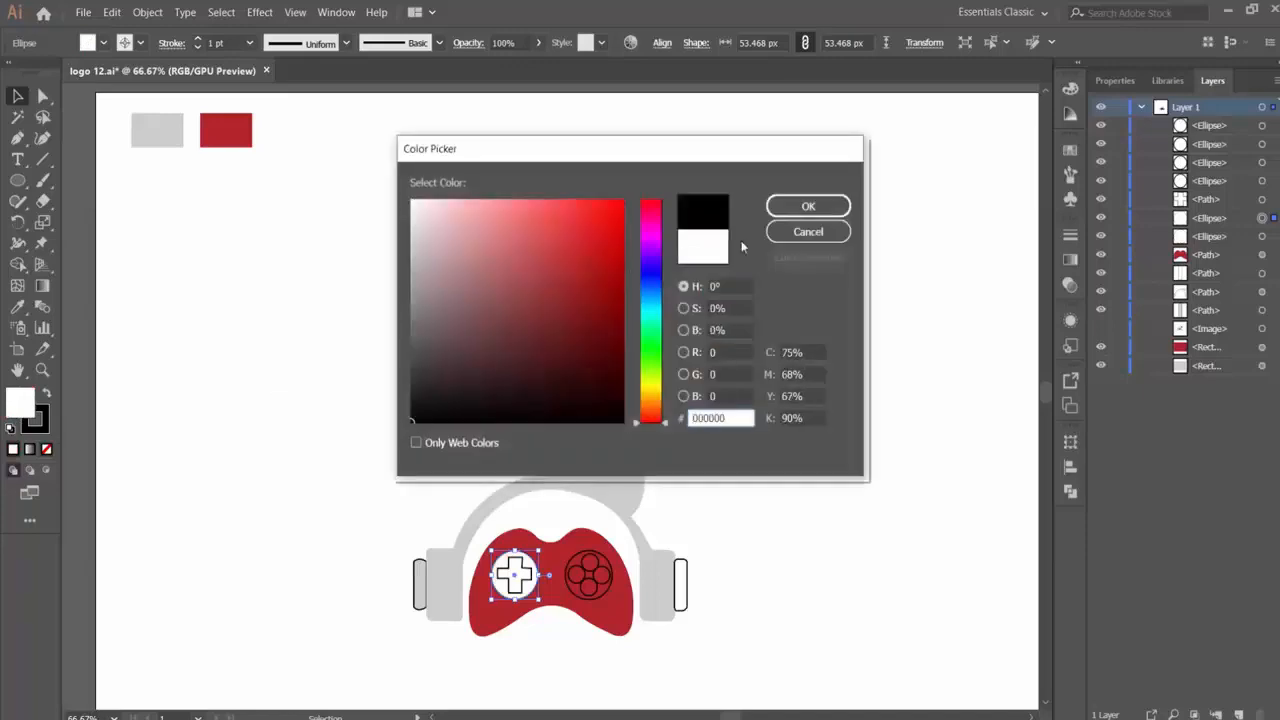
left_click(808, 206)
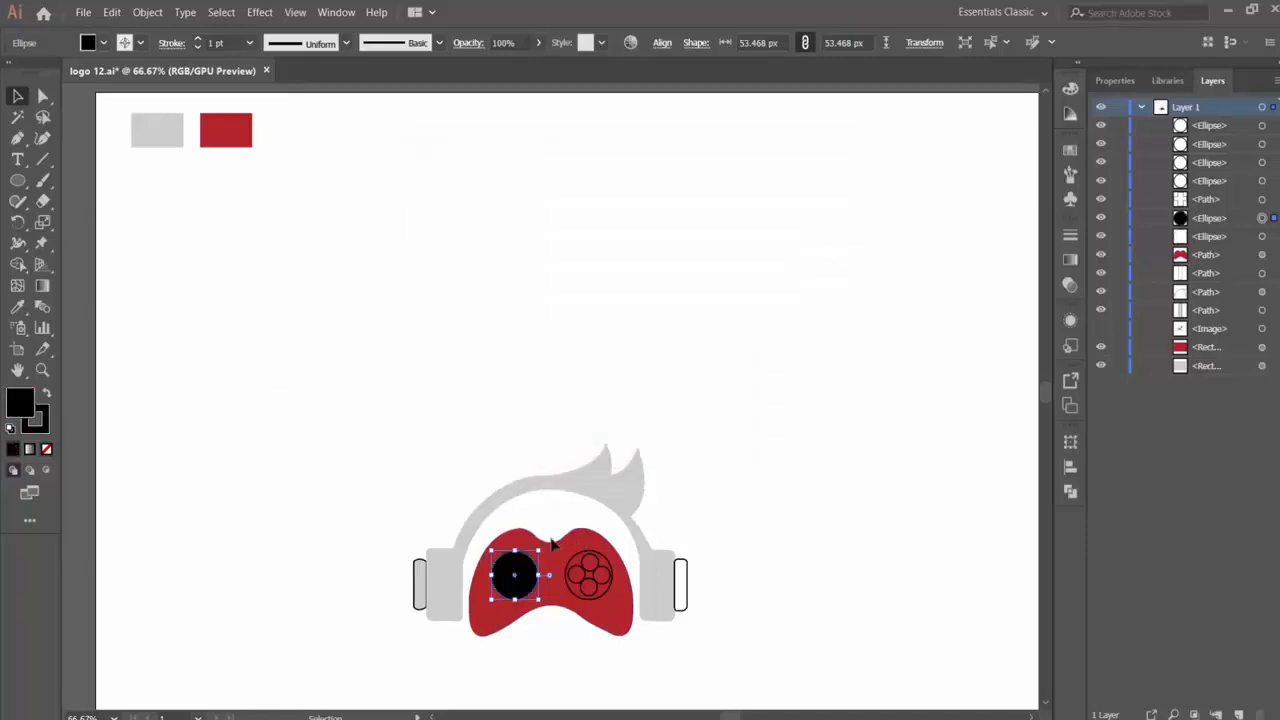
- Select the D-pad cross path and fill it with the light gray sampled from the swatch rectangle
left_click(1246, 222)
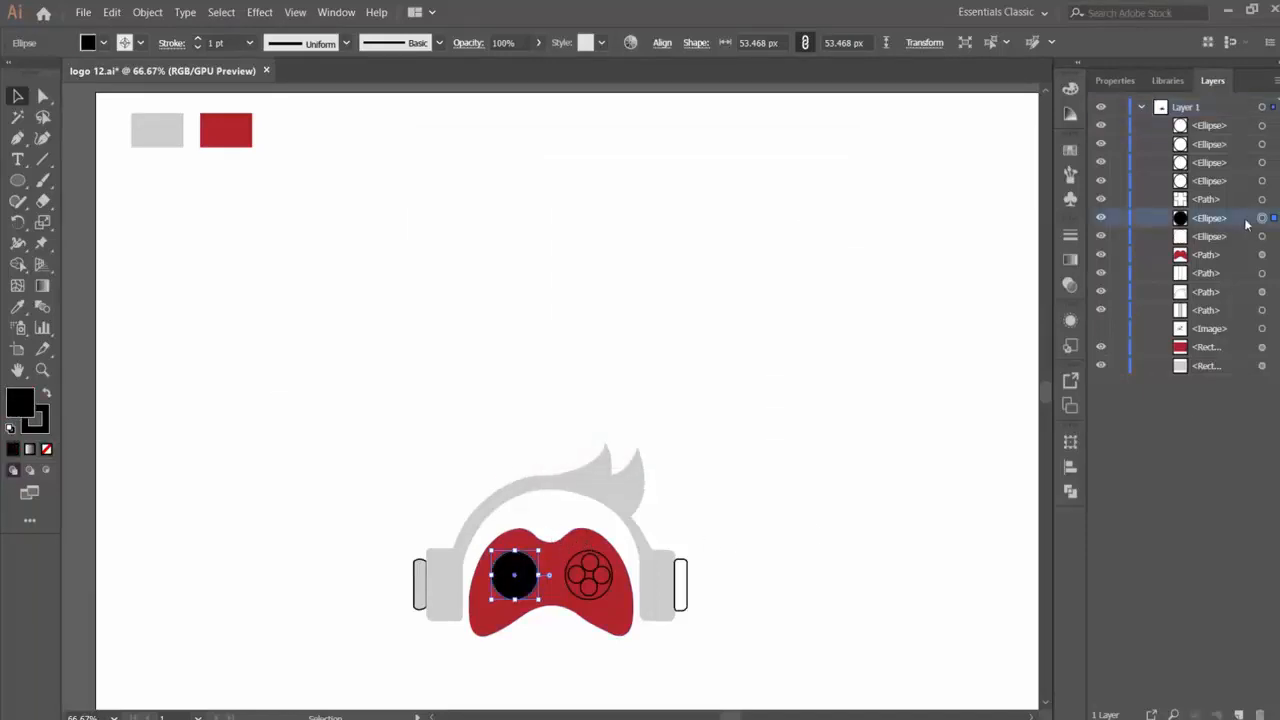
left_click(1262, 199)
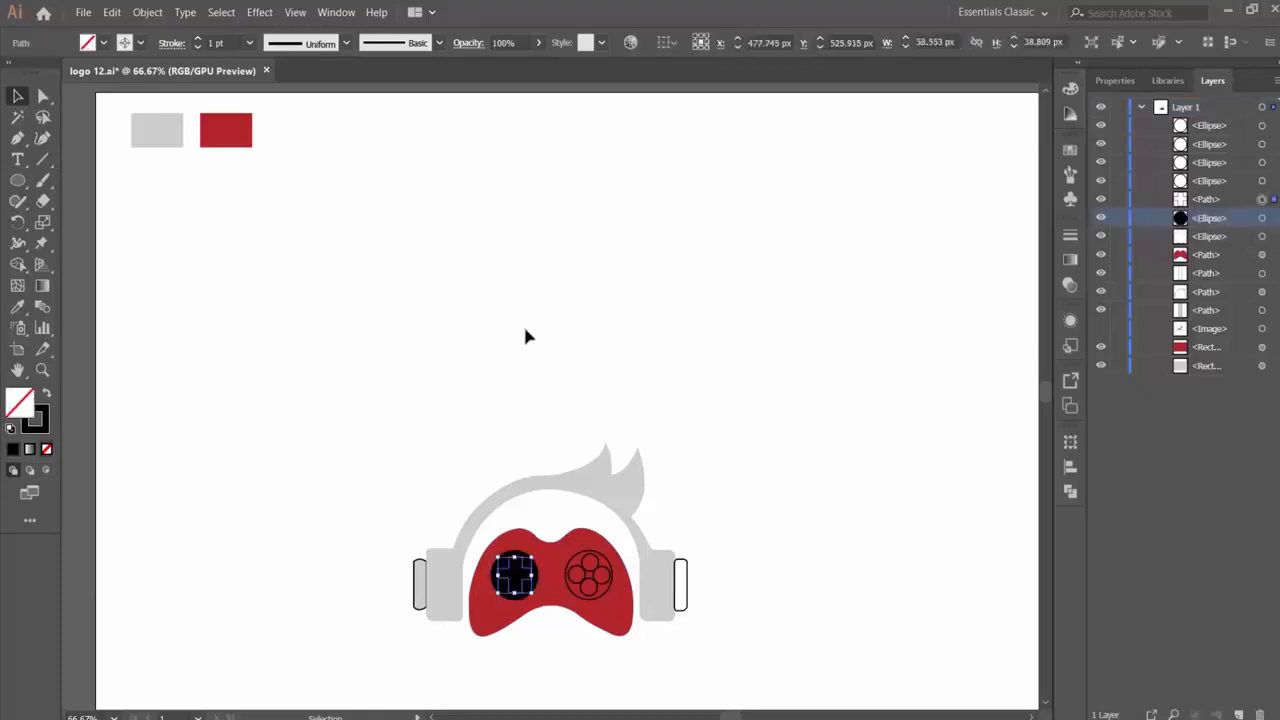
key("i")
left_click(168, 126)
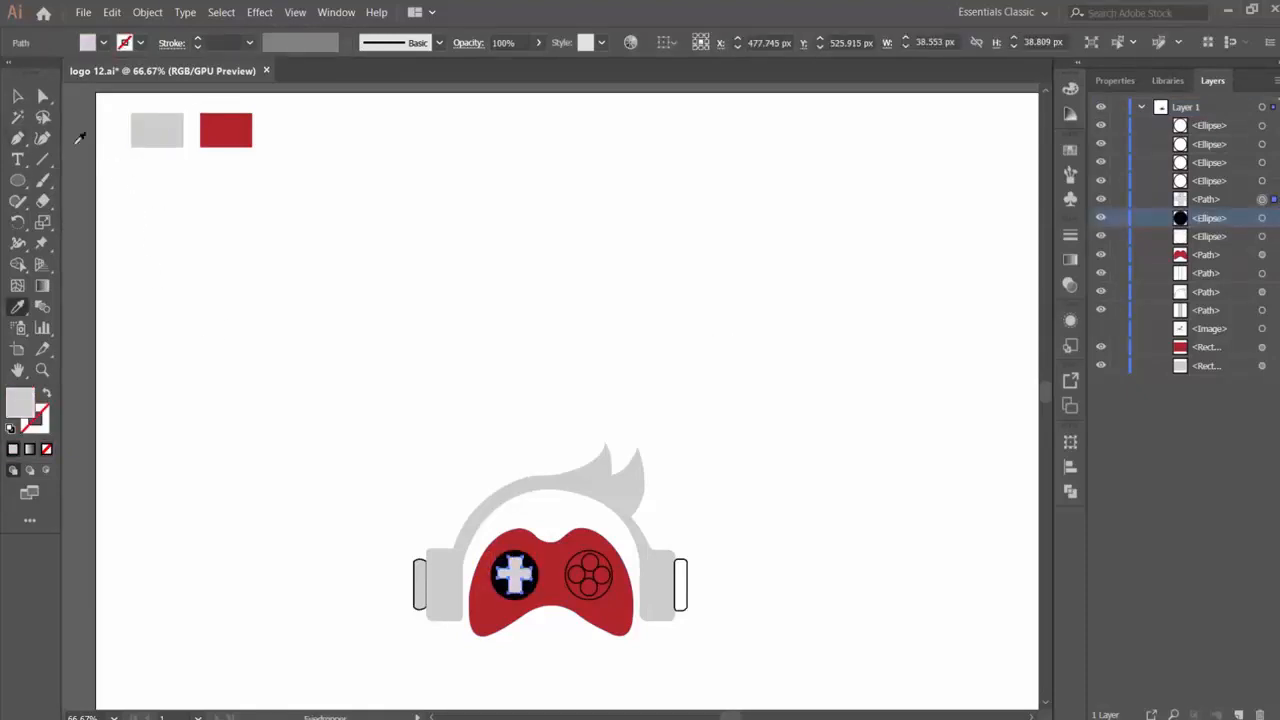
left_click(17, 95)
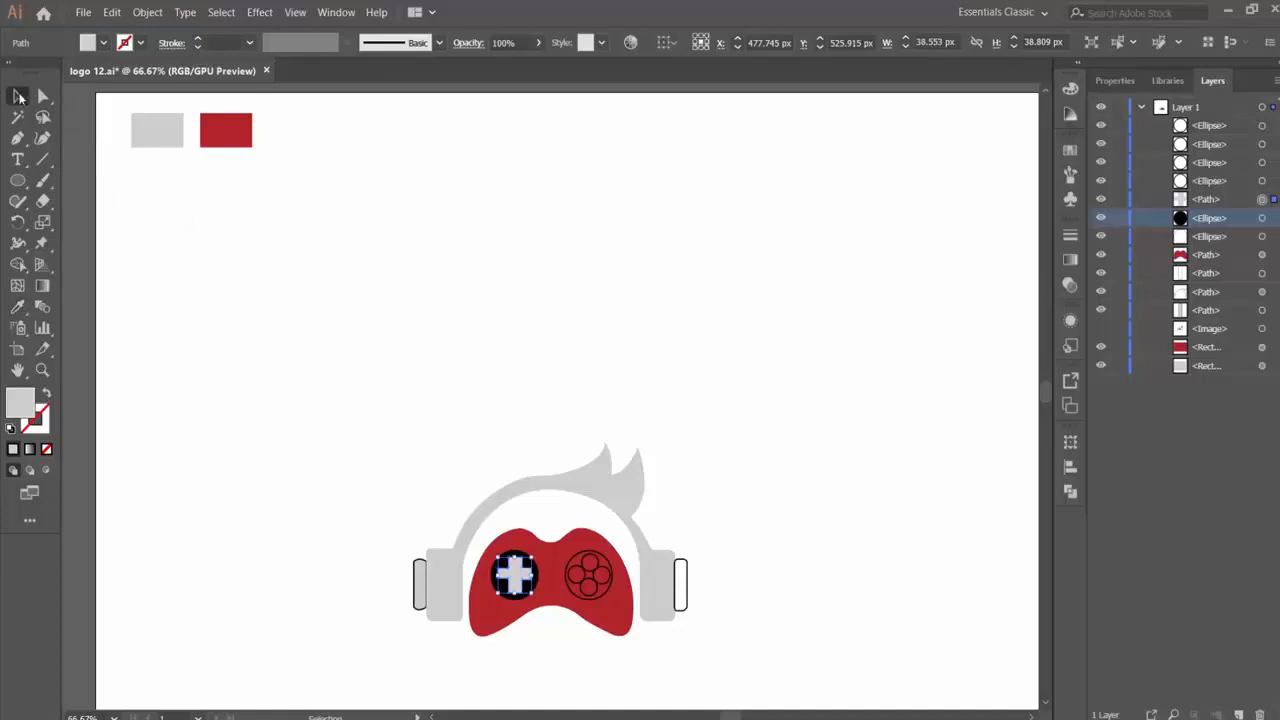
- Select all four round gamepad buttons together and fill them with the headphones' light gray, without a stroke
left_click(603, 580)
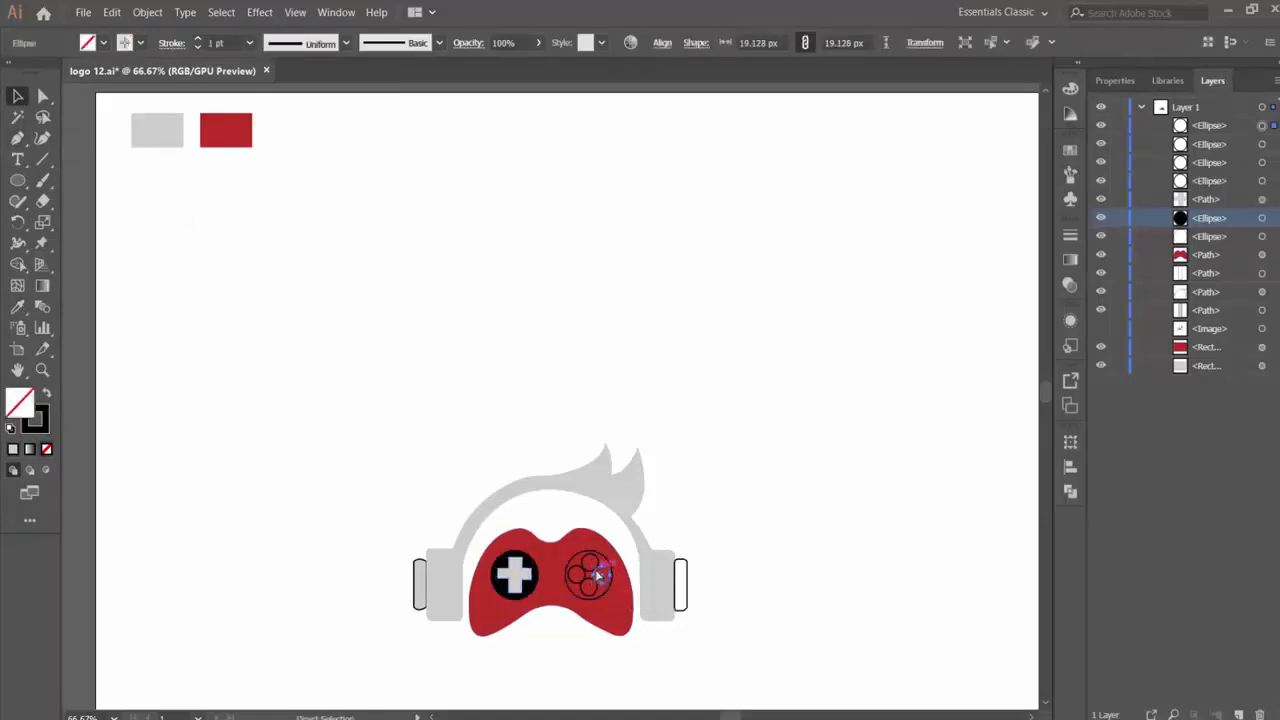
left_click(596, 575)
left_click(603, 583)
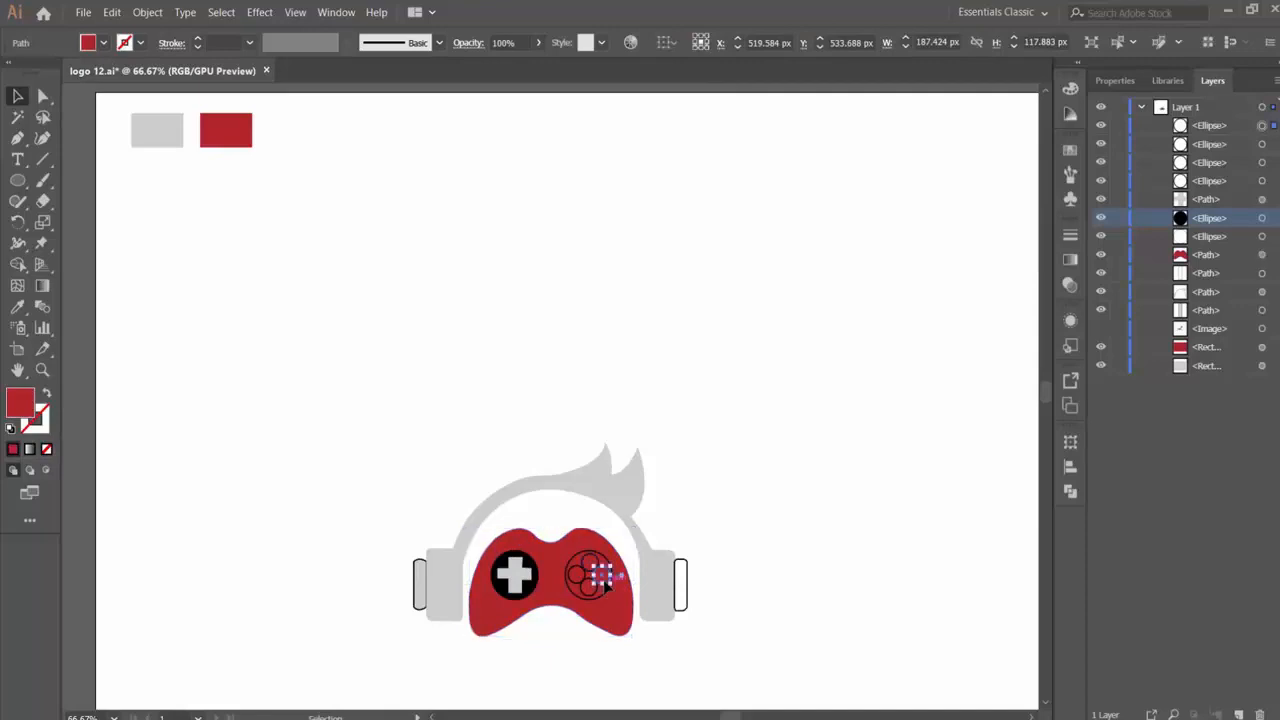
left_click(584, 587)
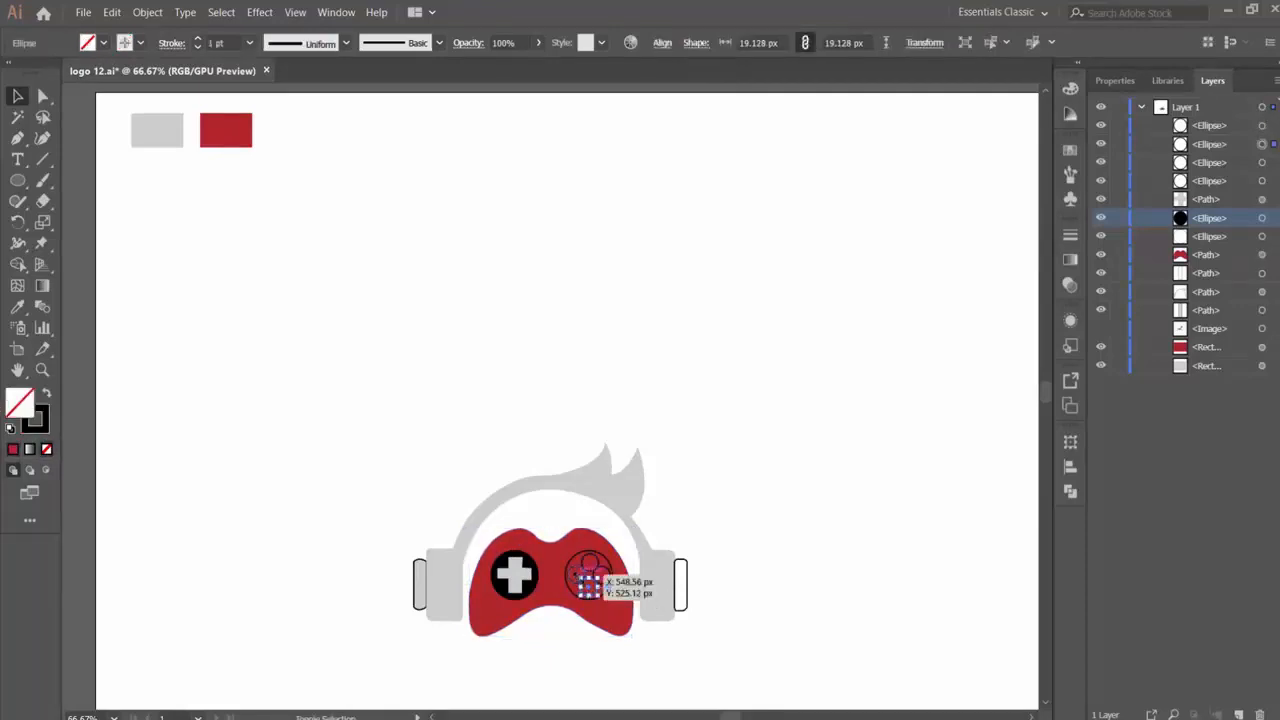
left_click_drag(597, 577, 597, 583)
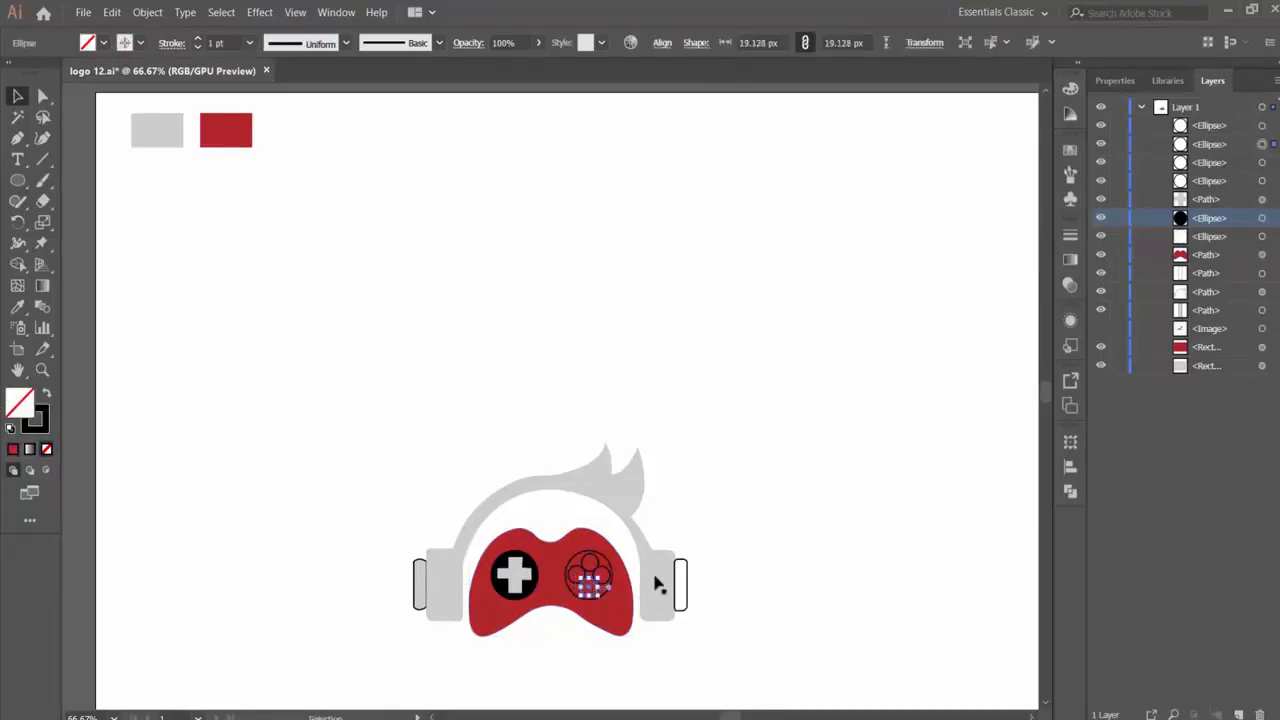
key("ctrl+plus")
key("ctrl+plus")
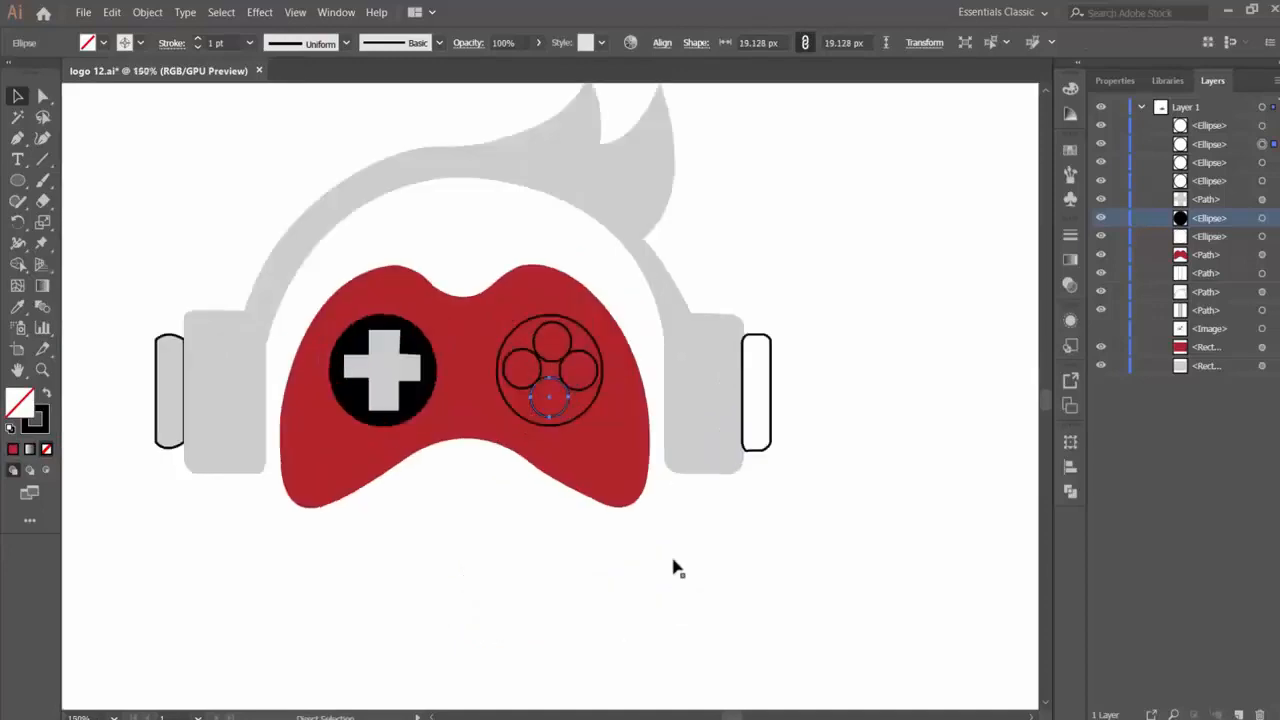
left_click(516, 386, "shift")
left_click(573, 340, "shift")
left_click(592, 357, "shift")
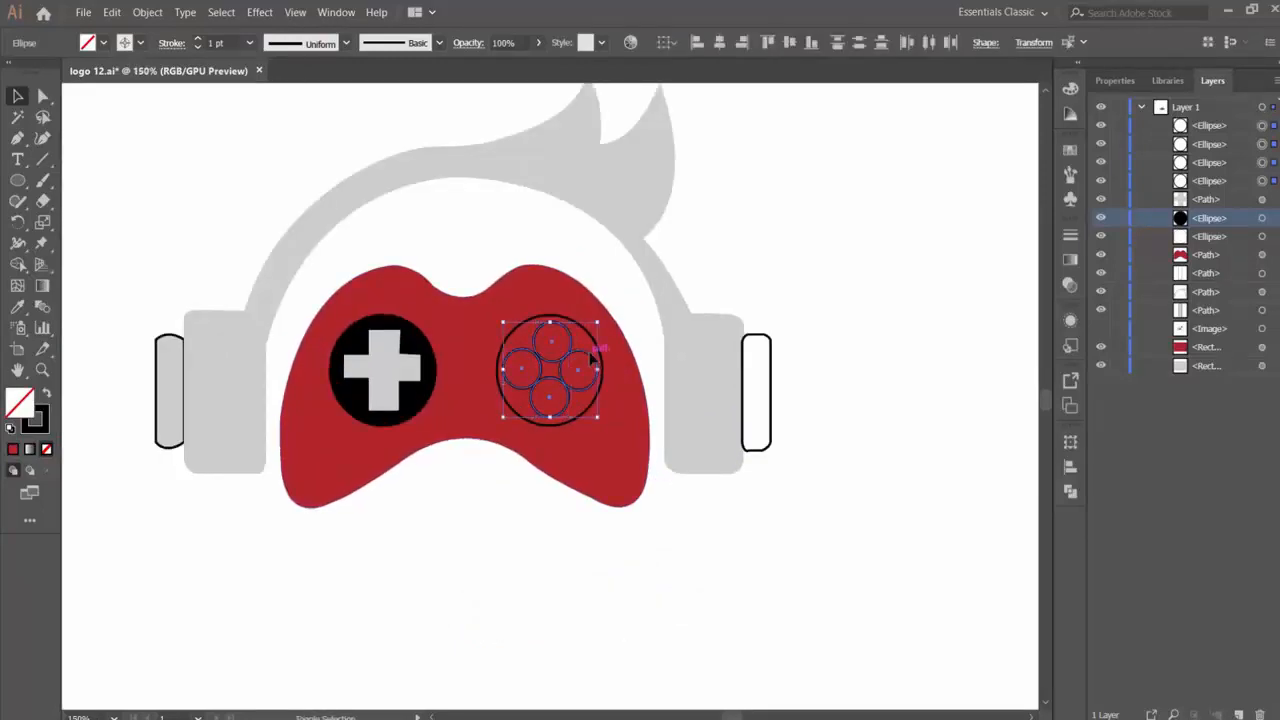
left_click(683, 323)
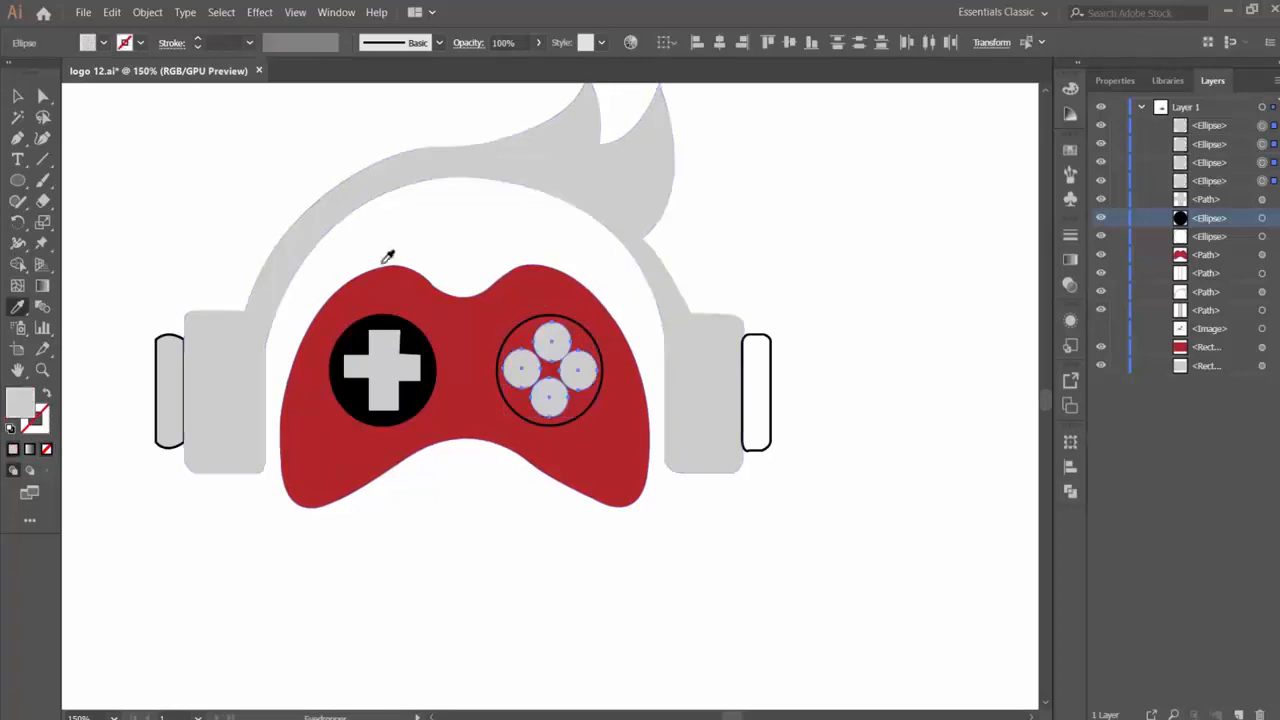
left_click(19, 97)
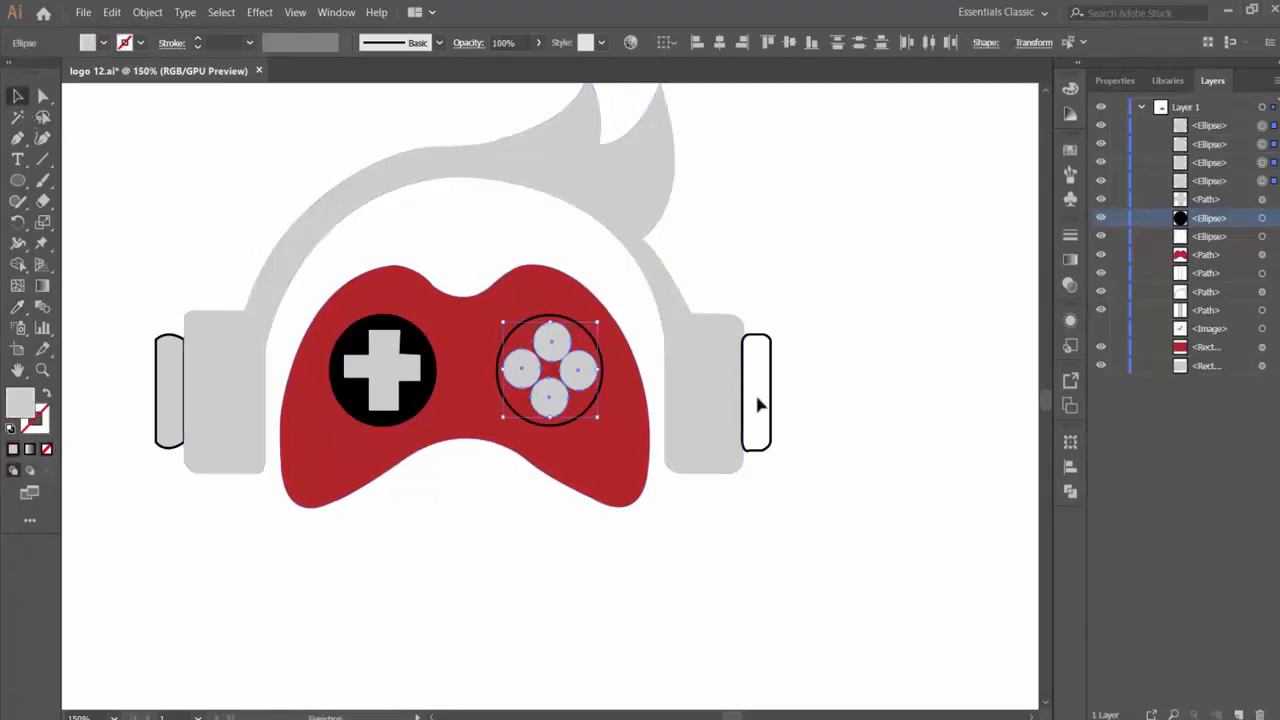
- Fill the large circle behind the four buttons with the black sampled from the D-pad circle
left_click(601, 390)
key("i")
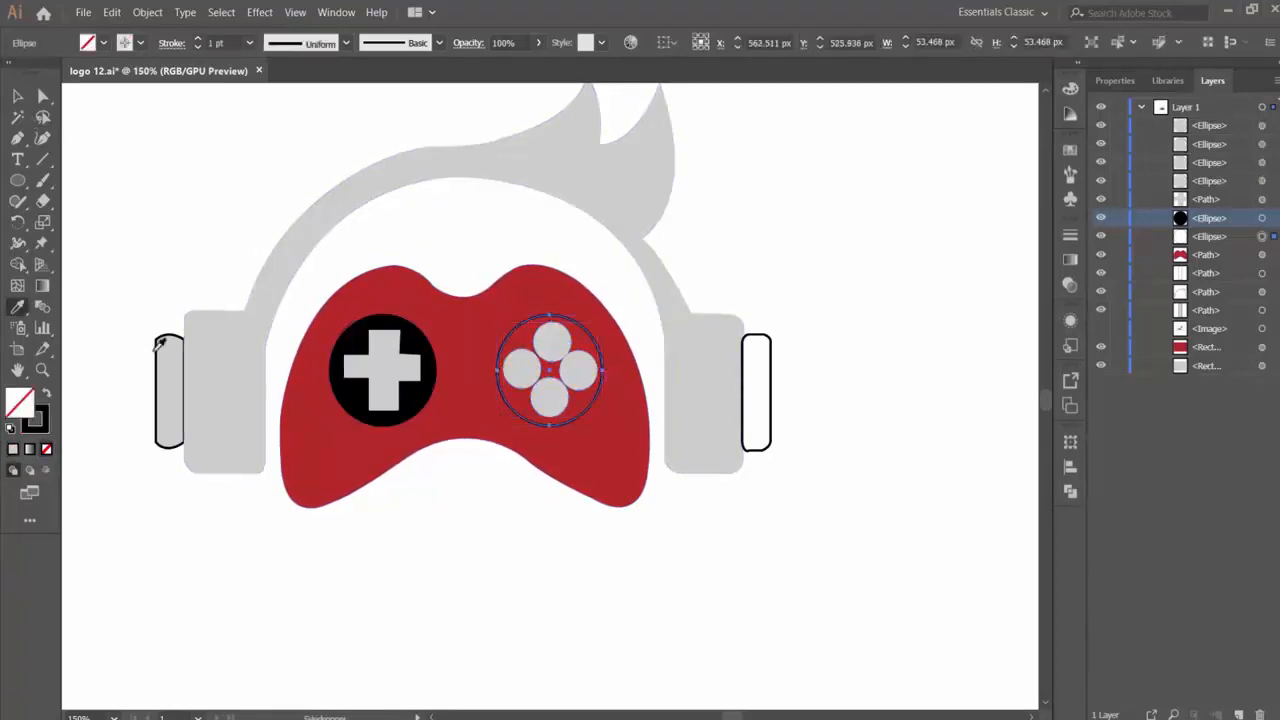
left_click(355, 400)
key("v")
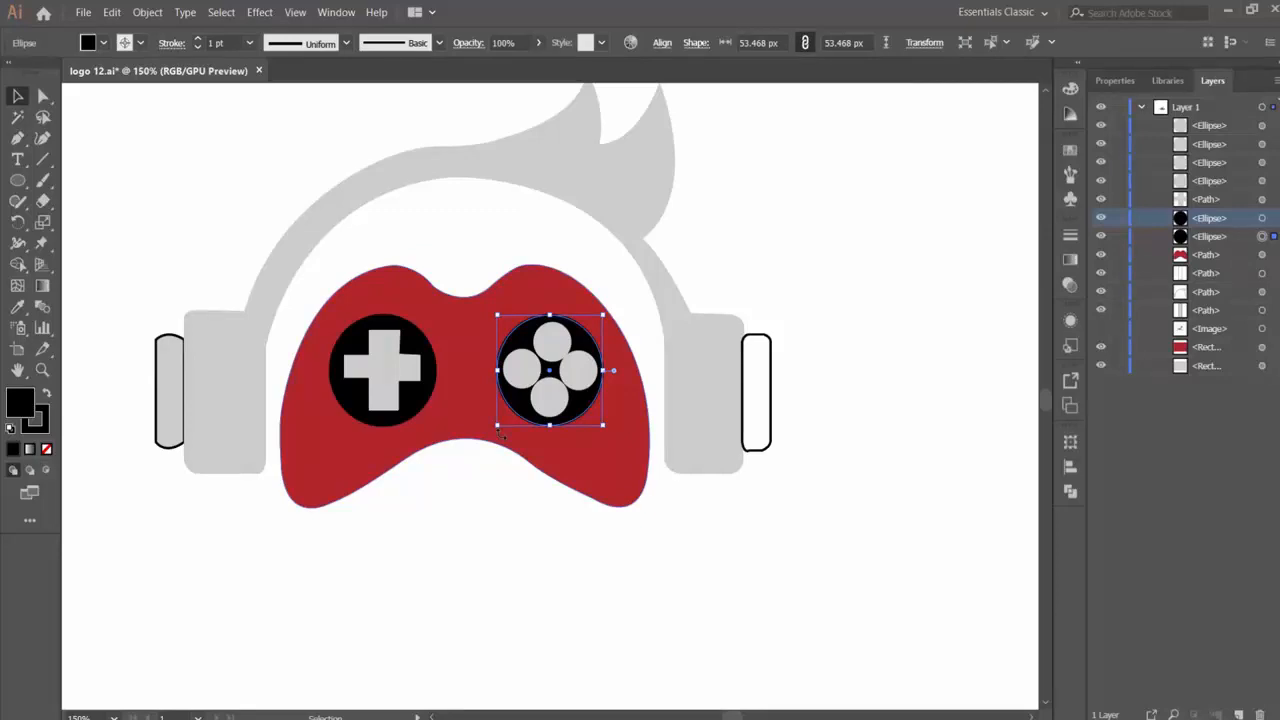
- Apply the ear cup's light gray to the right outer cap and delete the cap
left_click(770, 408)
key("i")
left_click(709, 329)
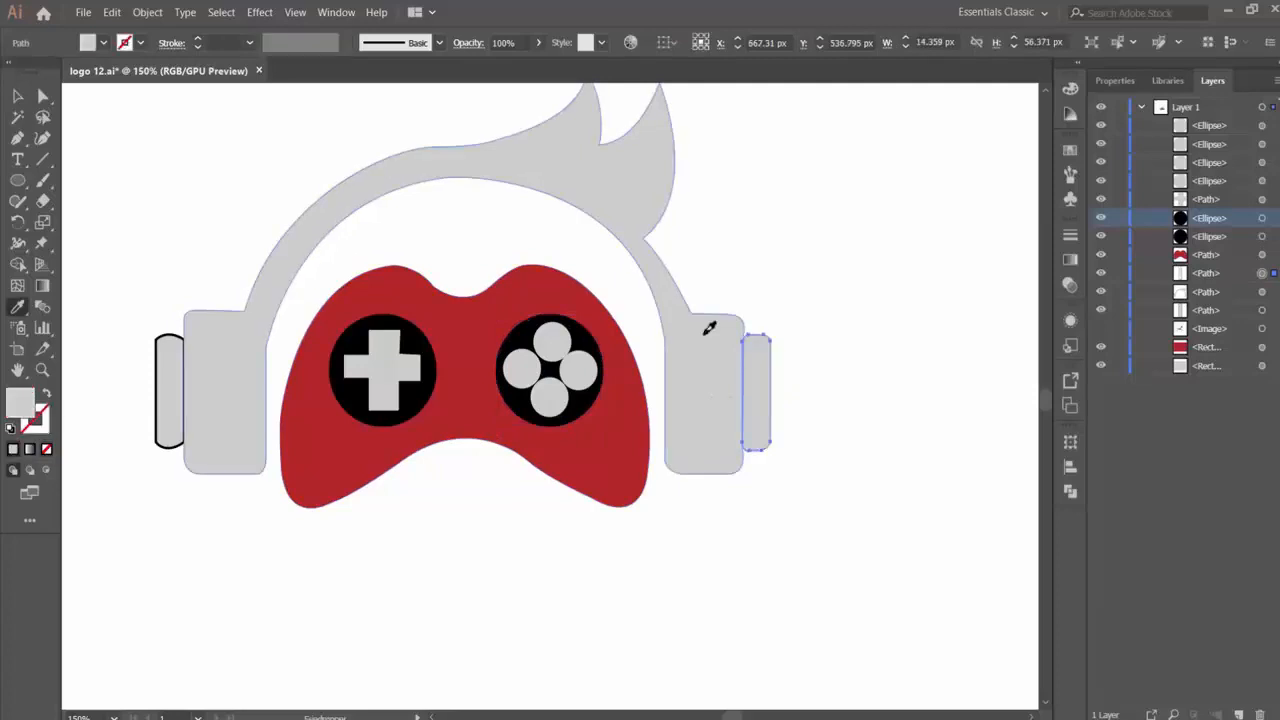
key("Delete")
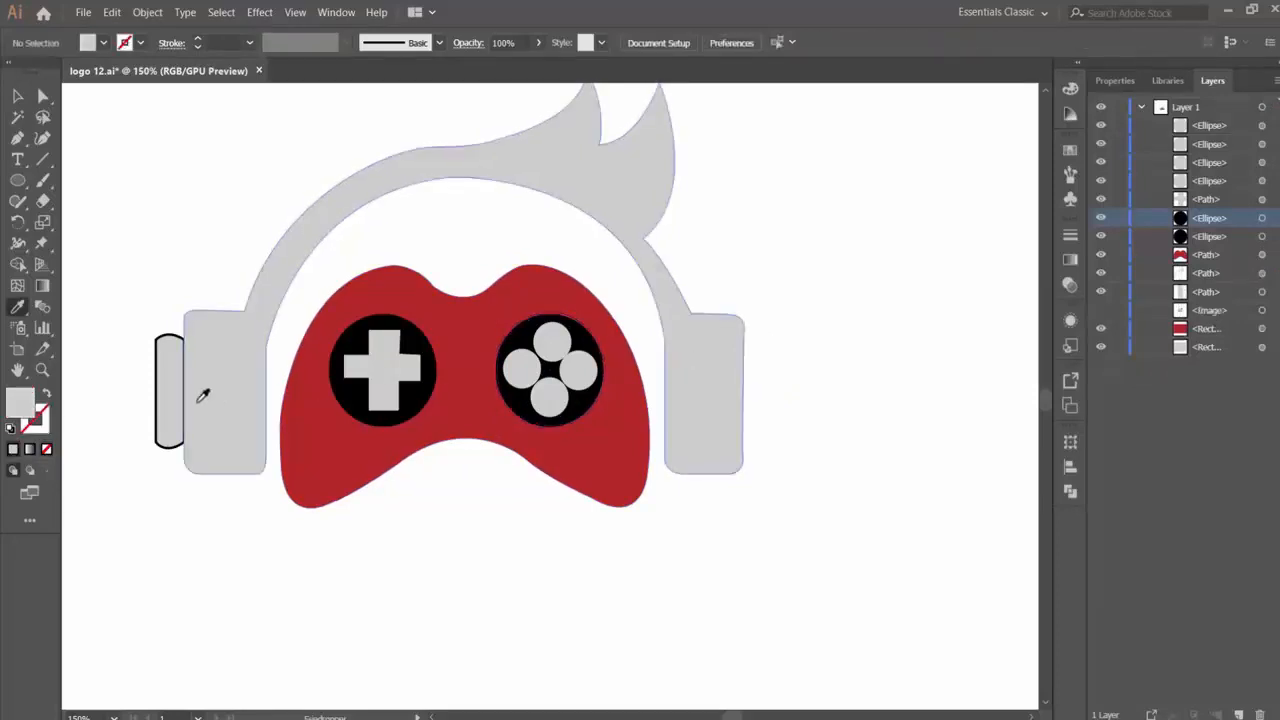
- Delete the outlined outer cap beside the left ear cup
key("v")
left_click(165, 398)
key("Delete")
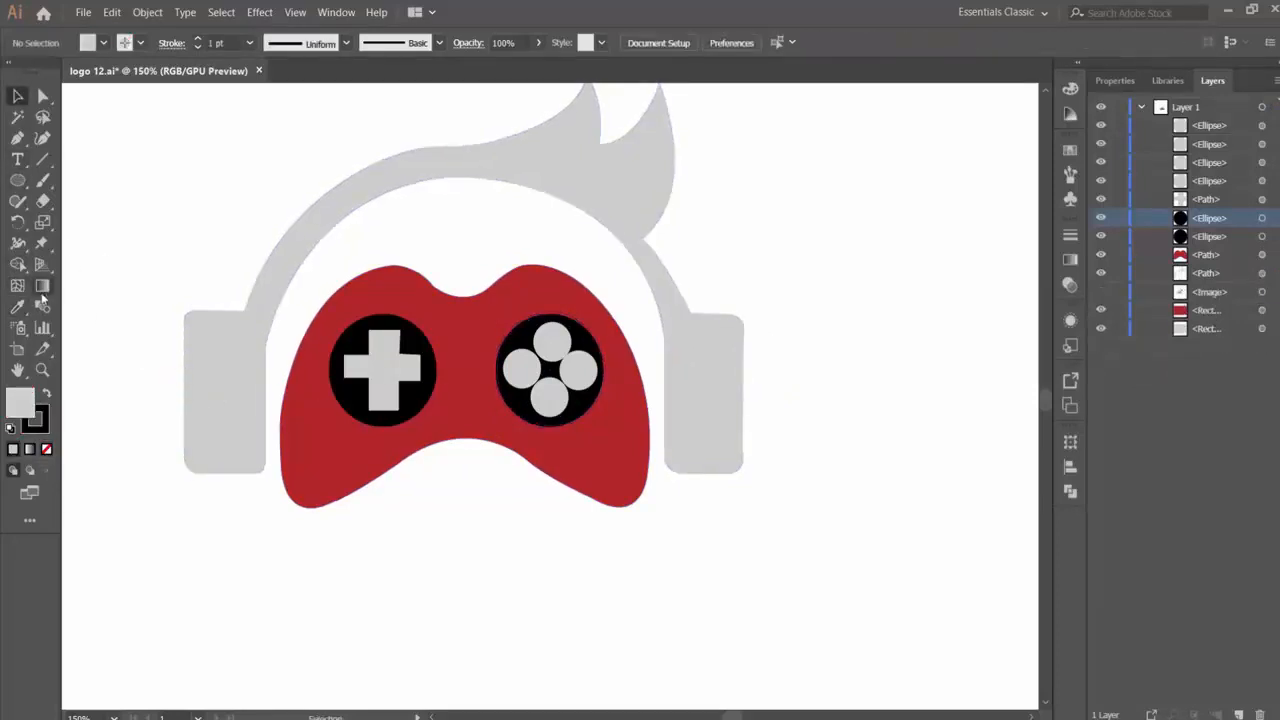
- Draw a narrow upright rectangle about 10.6 by 66.4 px against the outer side of the left ear cup
left_click(20, 181)
left_click(100, 180)
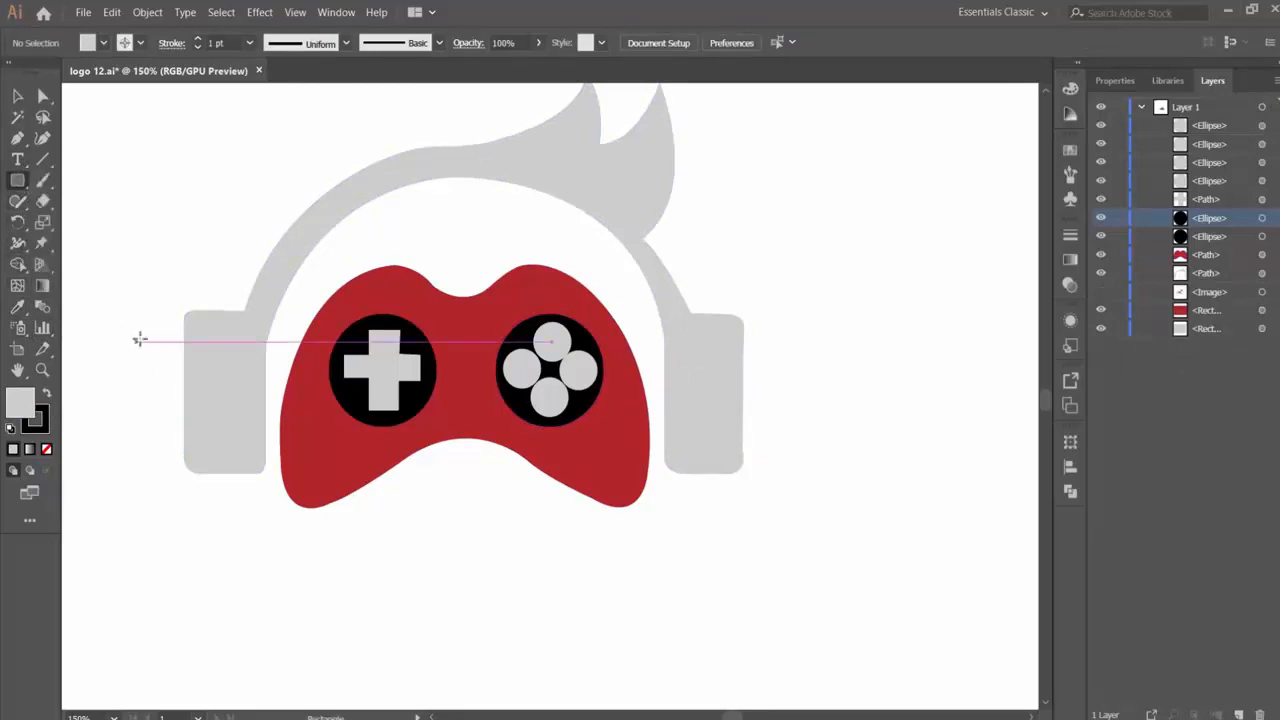
left_click_drag(184, 320, 163, 455)
key("Down")
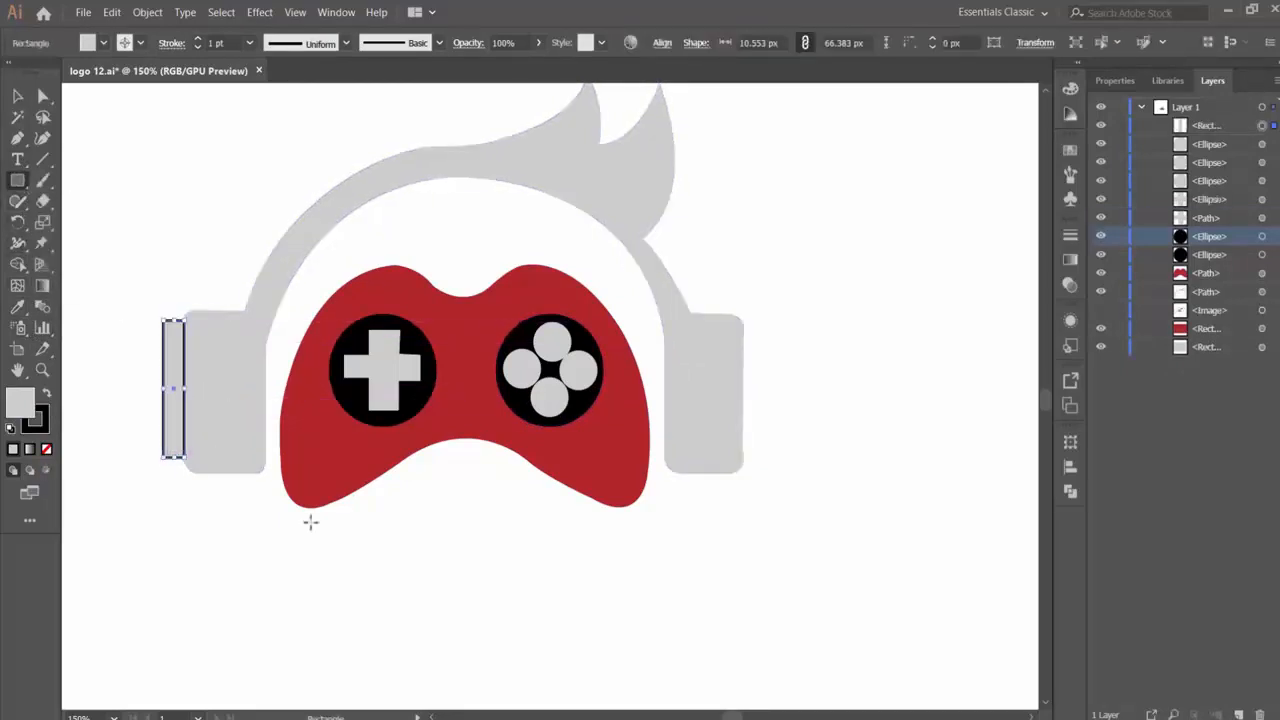
key("Left")
key("Right")
- Shift the new cap rectangle slightly down and widen it outward to about 14 px
left_click(17, 95)
left_click(115, 181)
left_click(172, 324)
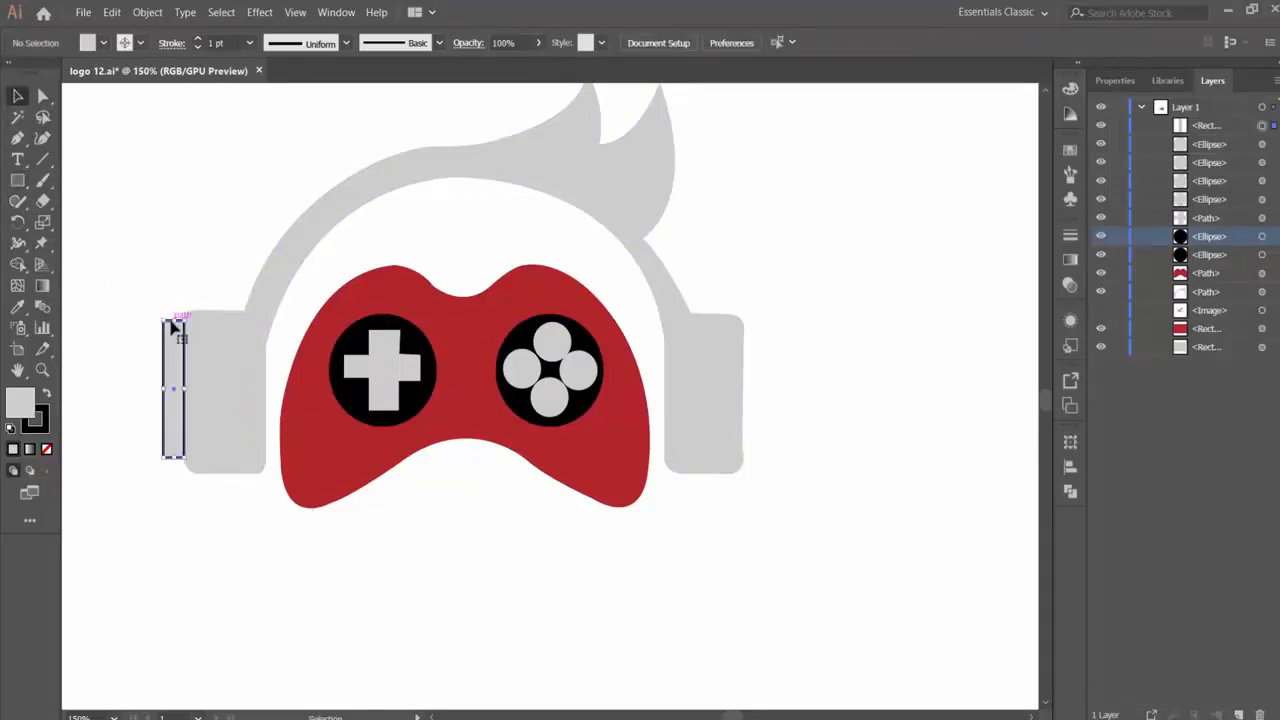
left_click(118, 180)
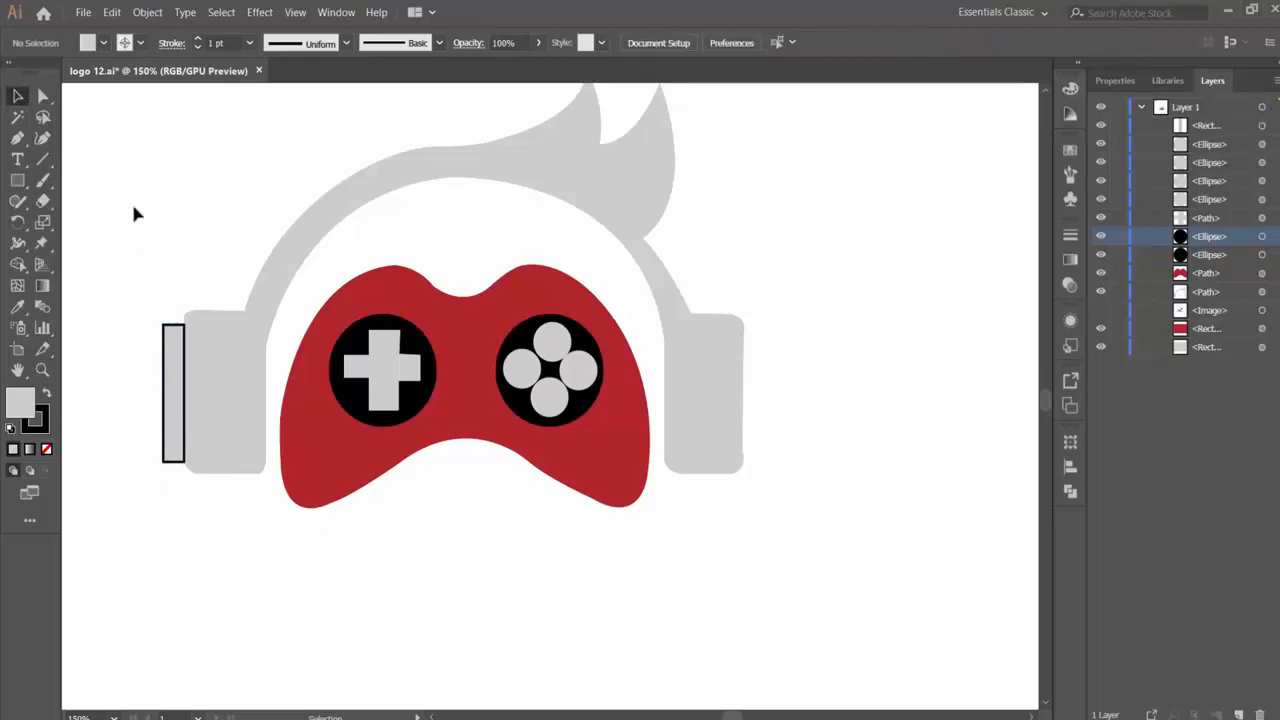
left_click(172, 345)
left_click_drag(163, 394, 155, 395)
left_click(156, 479)
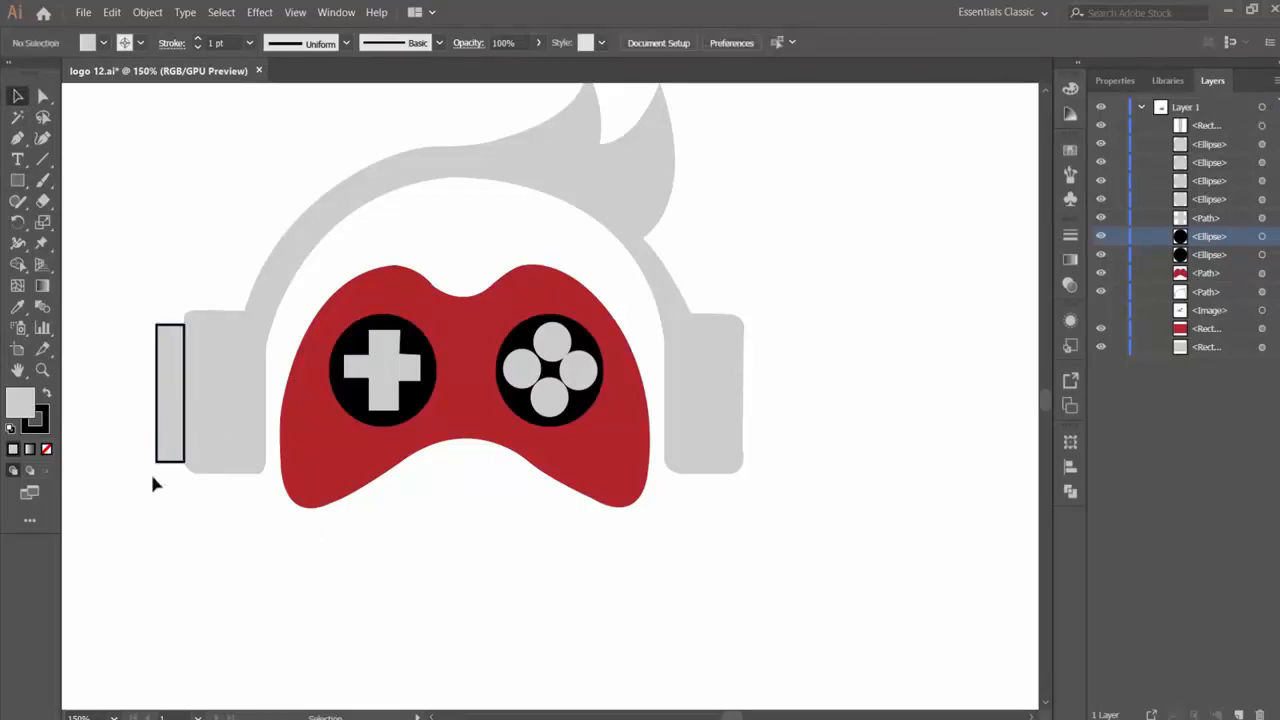
- Copy the left cap rectangle and place the duplicate against the outer side of the right ear cup
left_click(164, 449)
left_click_drag(167, 452, 757, 399, "alt")
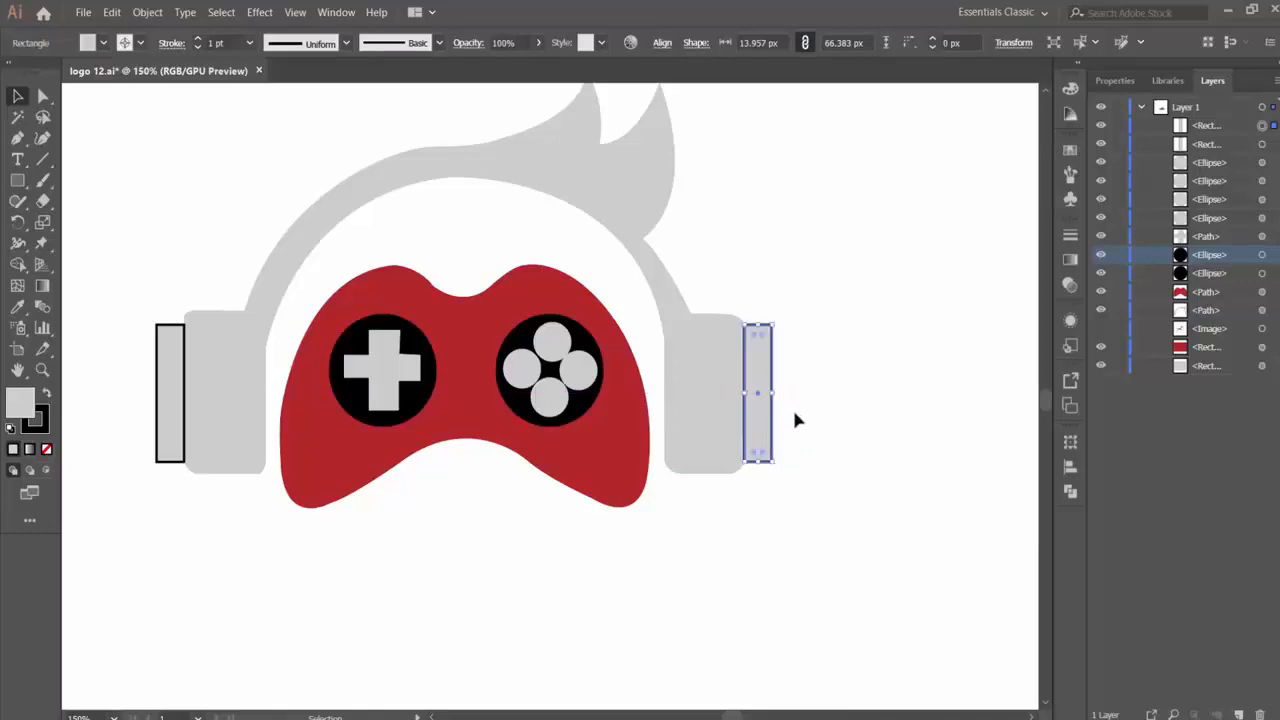
left_click(815, 436)
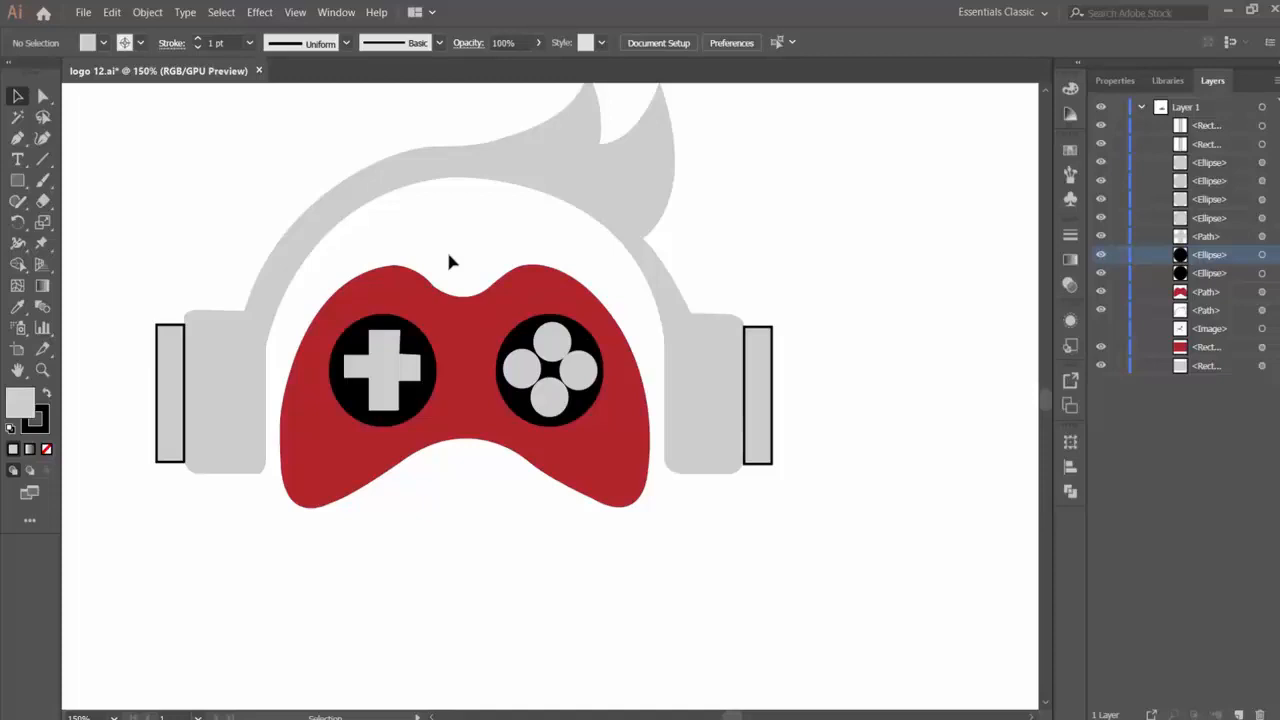
key("p")
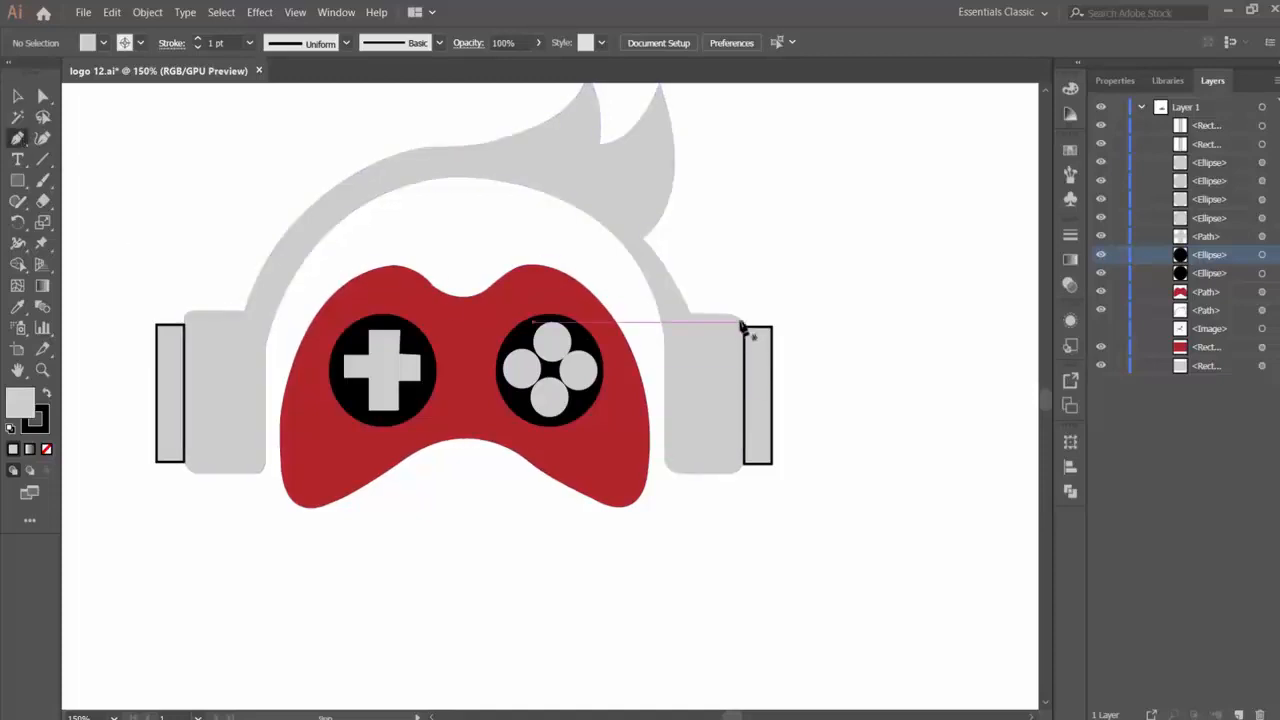
left_click(740, 324)
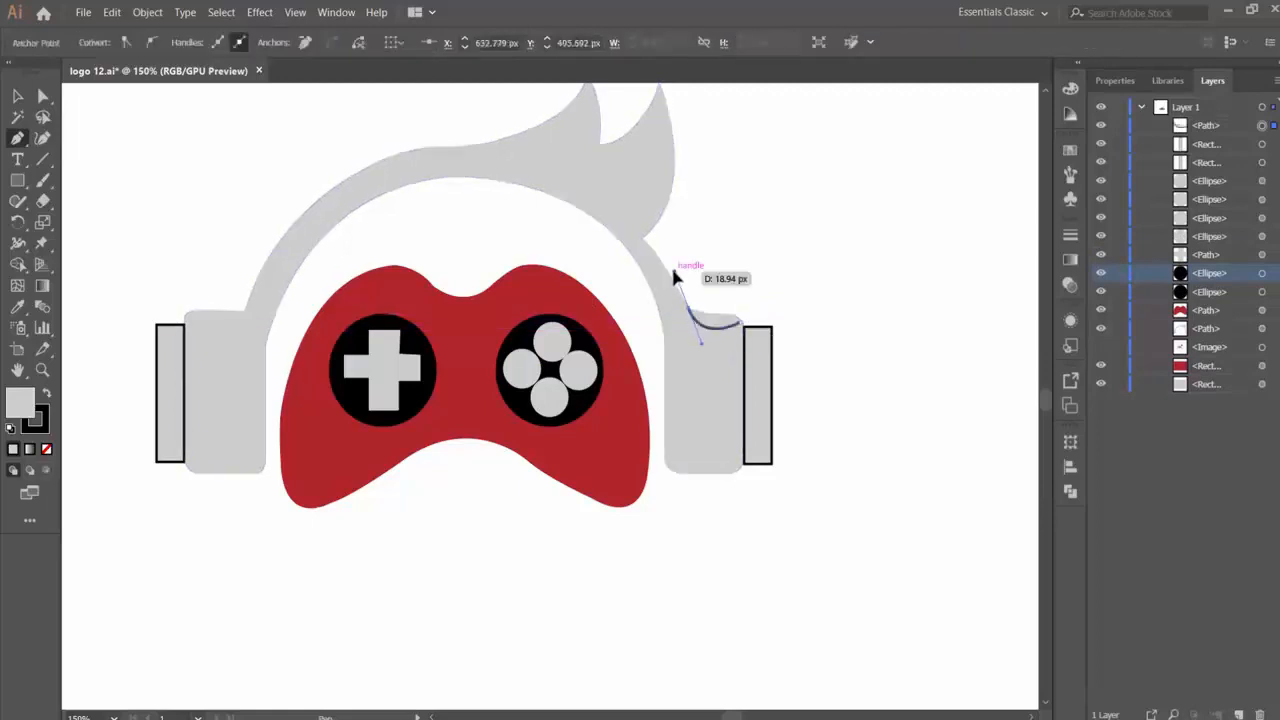
left_click_drag(685, 302, 682, 243)
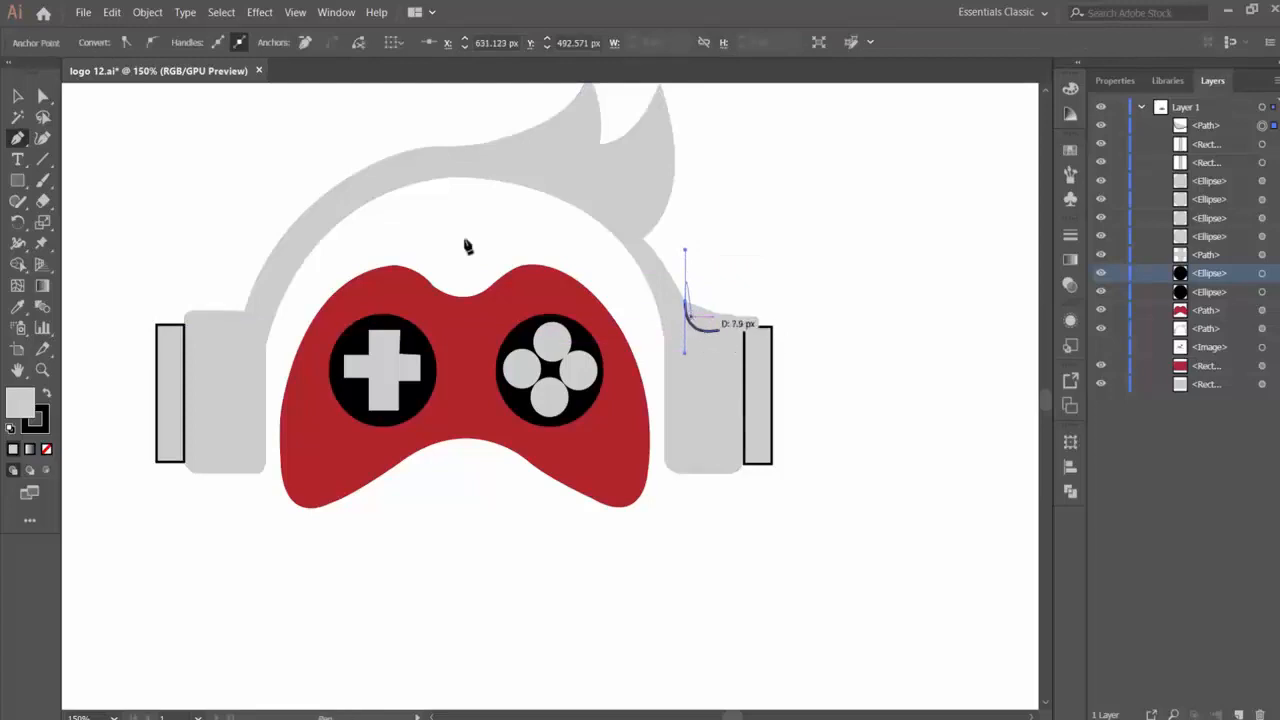
key("v")
key("Delete")
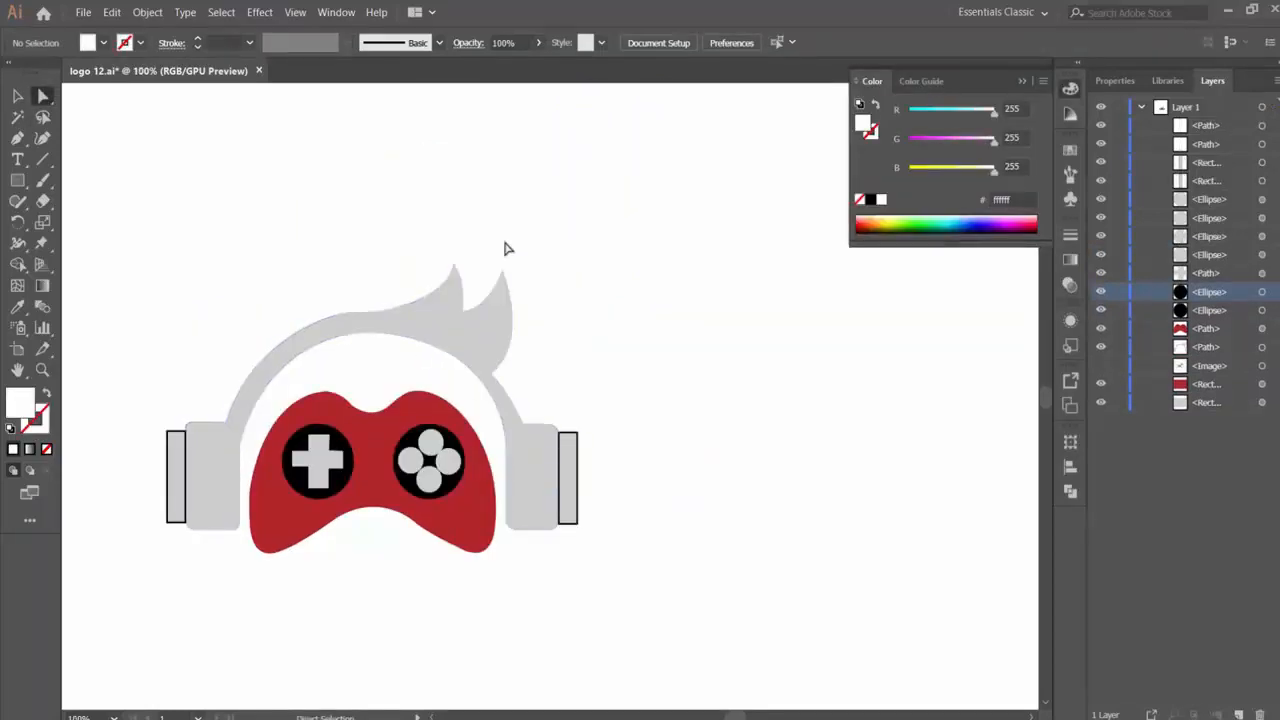
- Draw a white highlight path about 37 by 39 px between the two hair spikes, curving slightly into the gray hair
key("ctrl+equal")
key("ctrl+equal")
key("p")
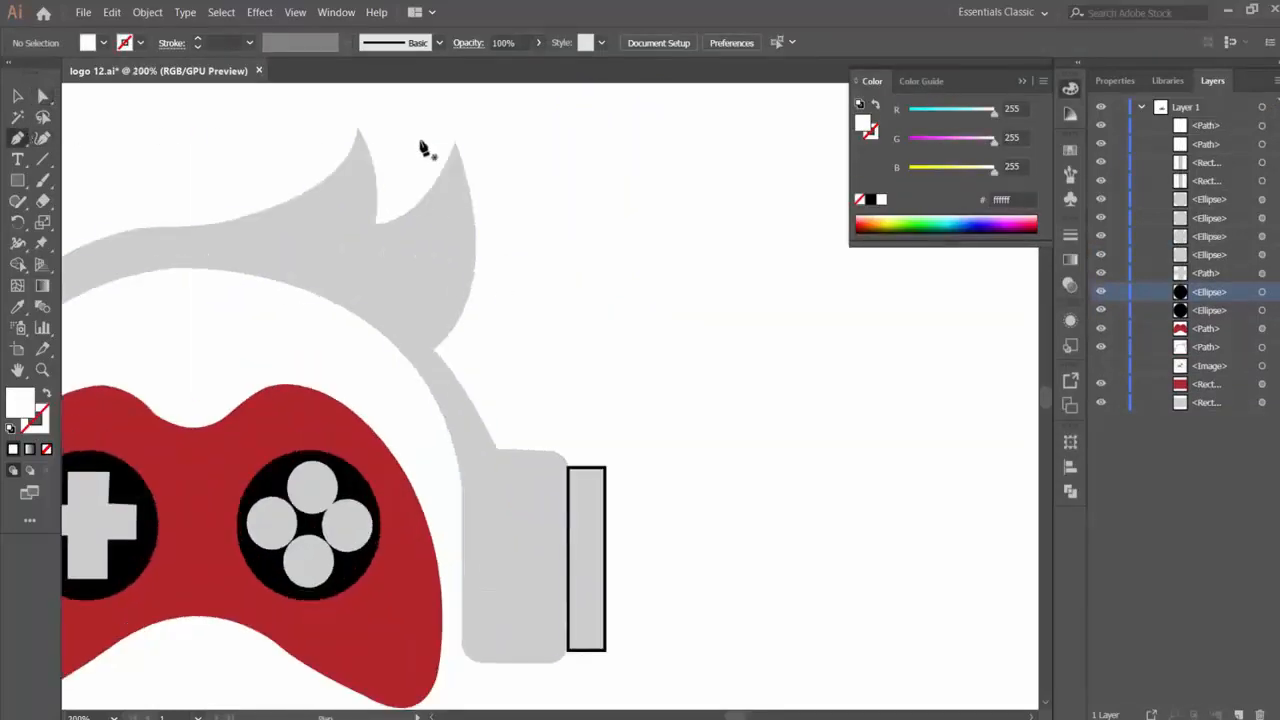
left_click(456, 148)
left_click_drag(376, 237, 286, 228)
key("ctrl+z")
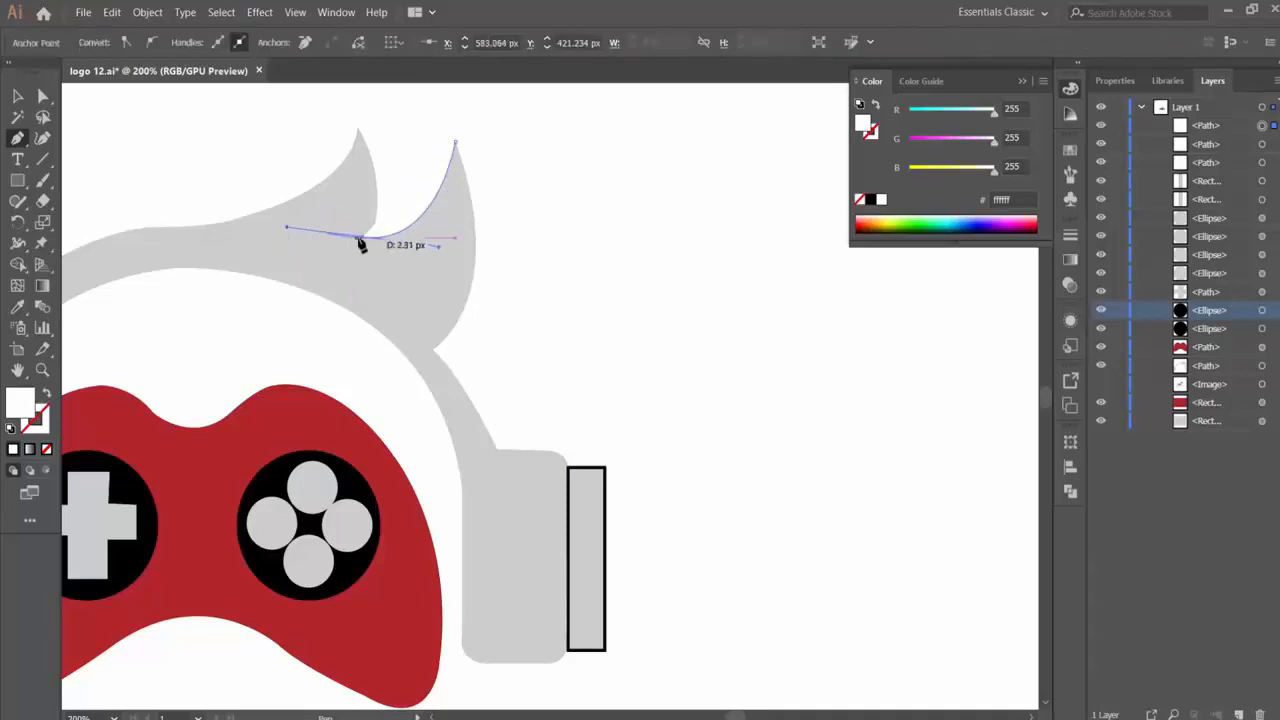
left_click(363, 237)
left_click_drag(358, 131, 337, 98)
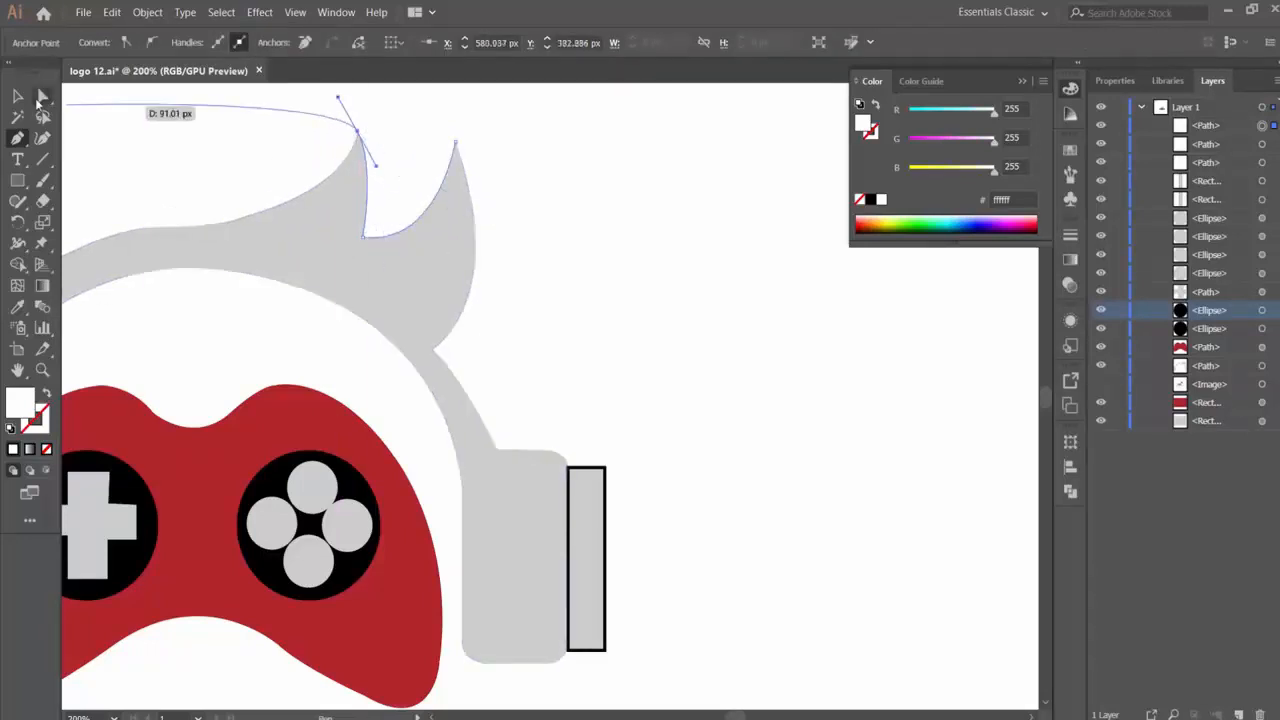
- Move the new white path down the layer stack to just above the gray headphones-and-hair path
left_click(20, 97)
left_click(485, 152)
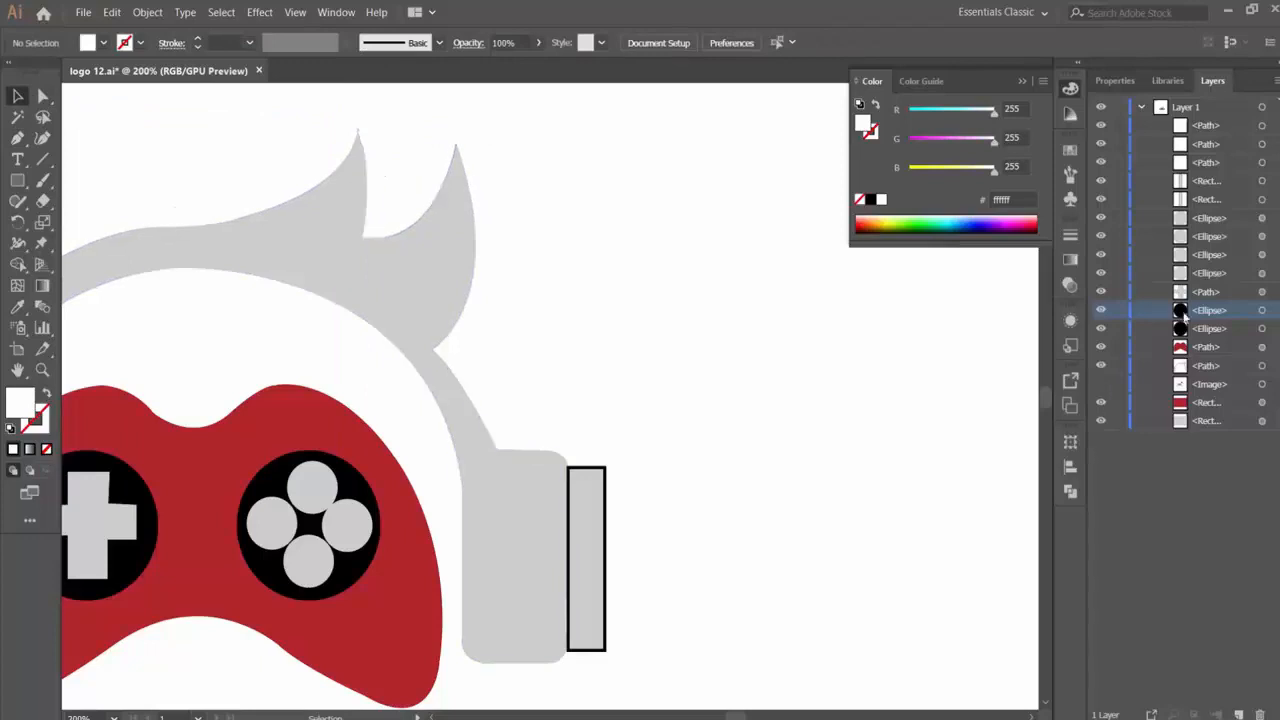
left_click(1273, 128)
left_click_drag(1212, 129, 1218, 333)
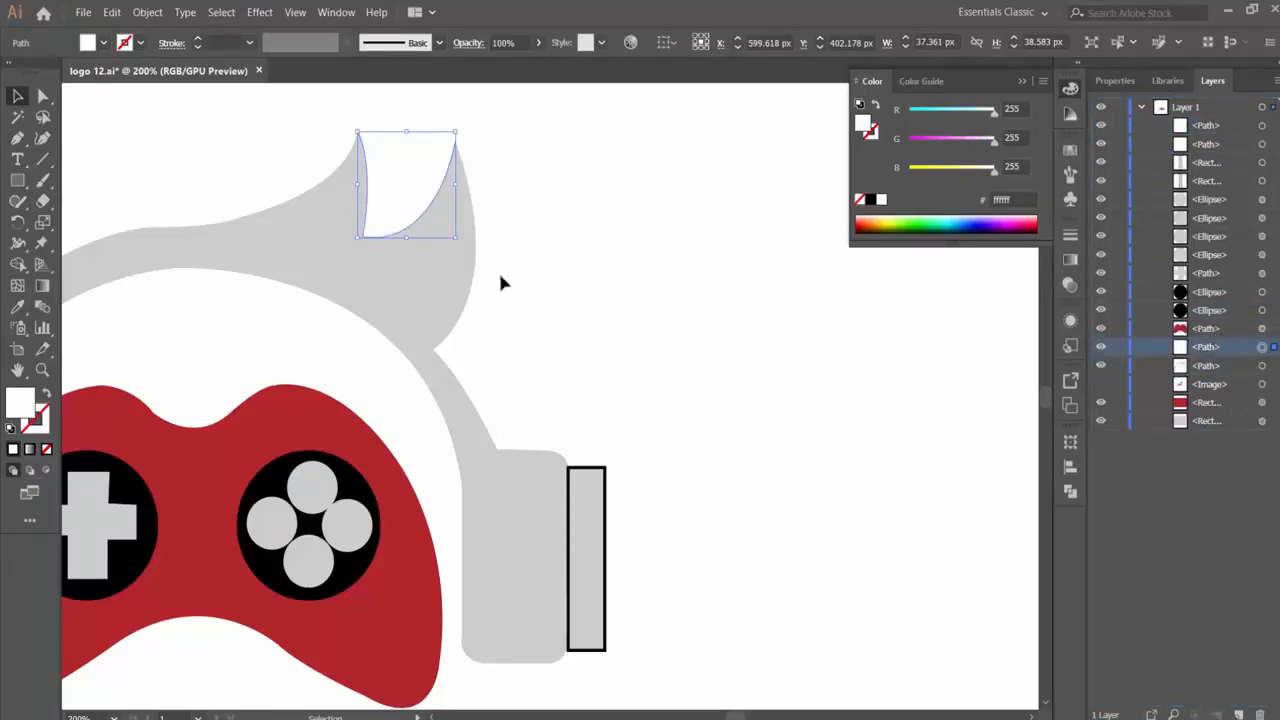
- Select the white path with the hair shape and use Shape Builder to remove the area between the spikes outside the hair
left_click(447, 263, "shift")
left_click(17, 263)
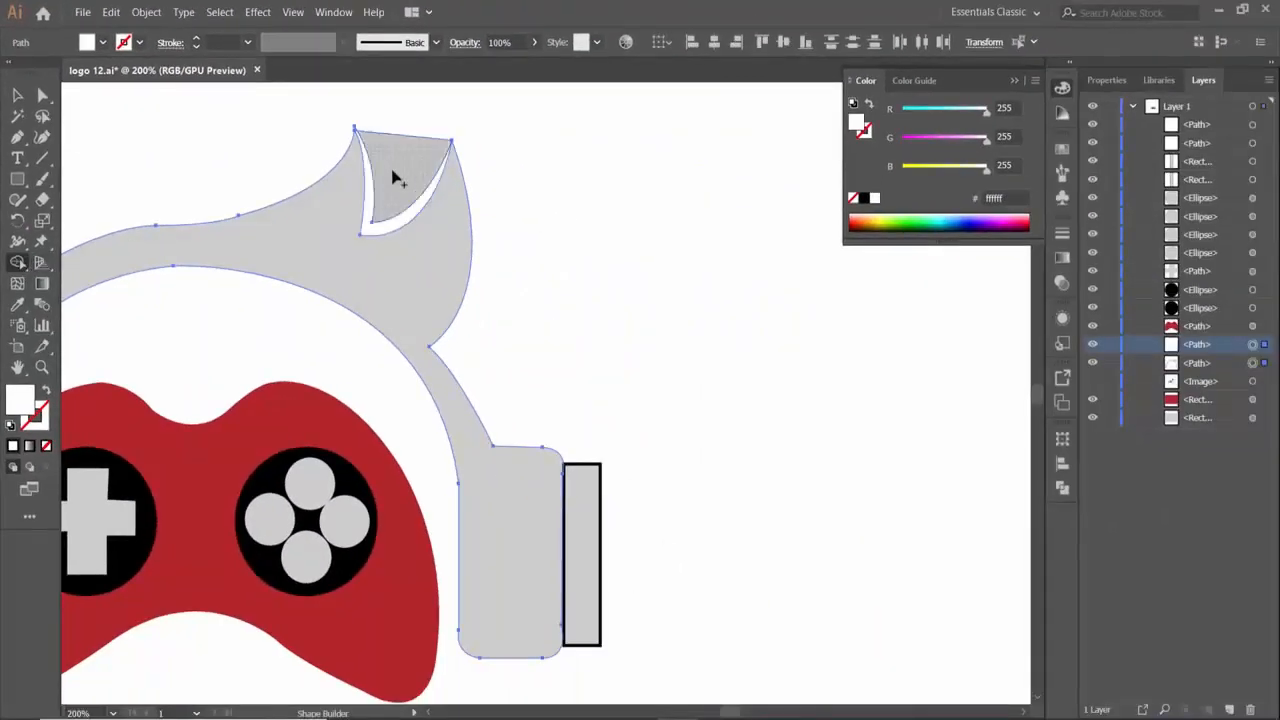
left_click(397, 178)
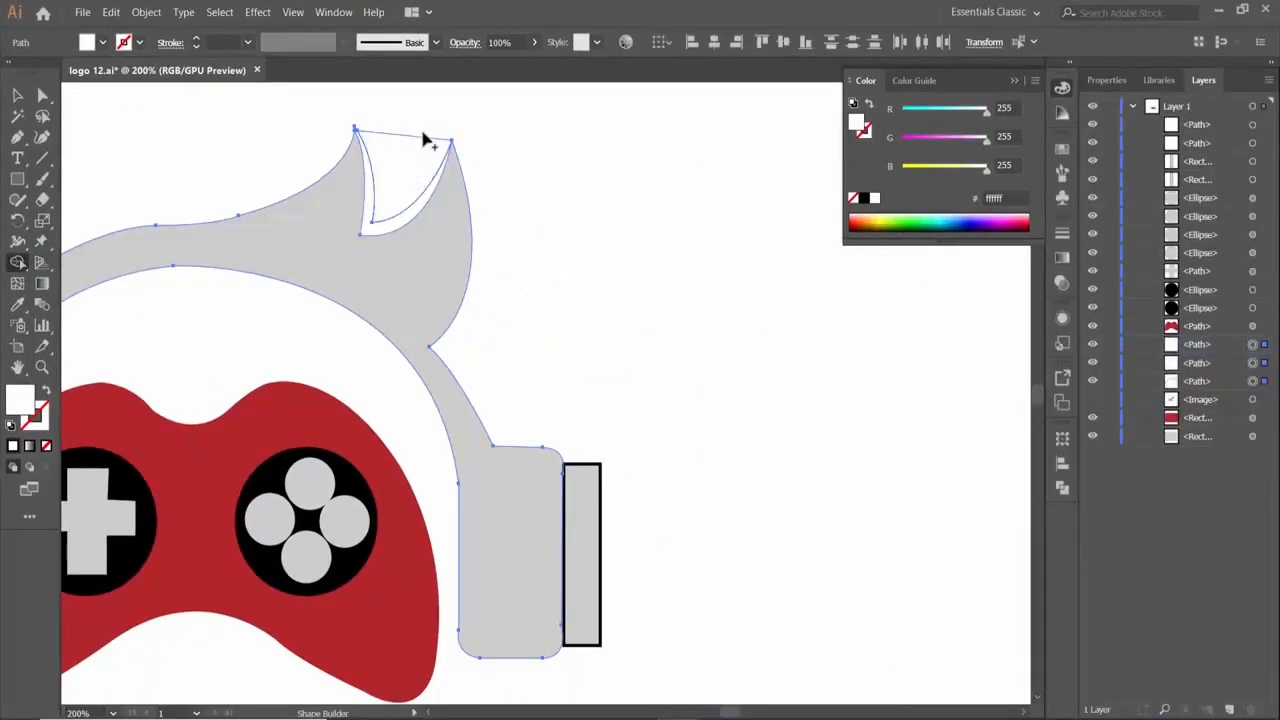
key("alt")
left_click(415, 168, "alt")
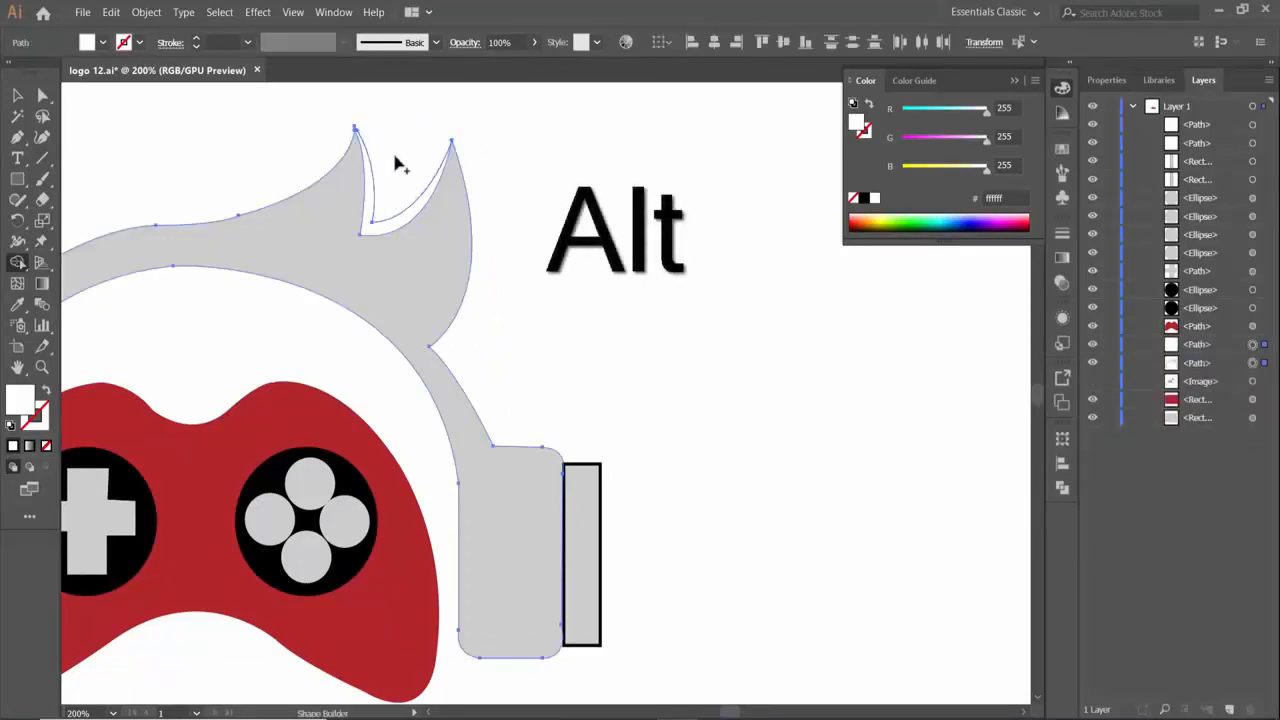
left_click(17, 95)
left_click(694, 203)
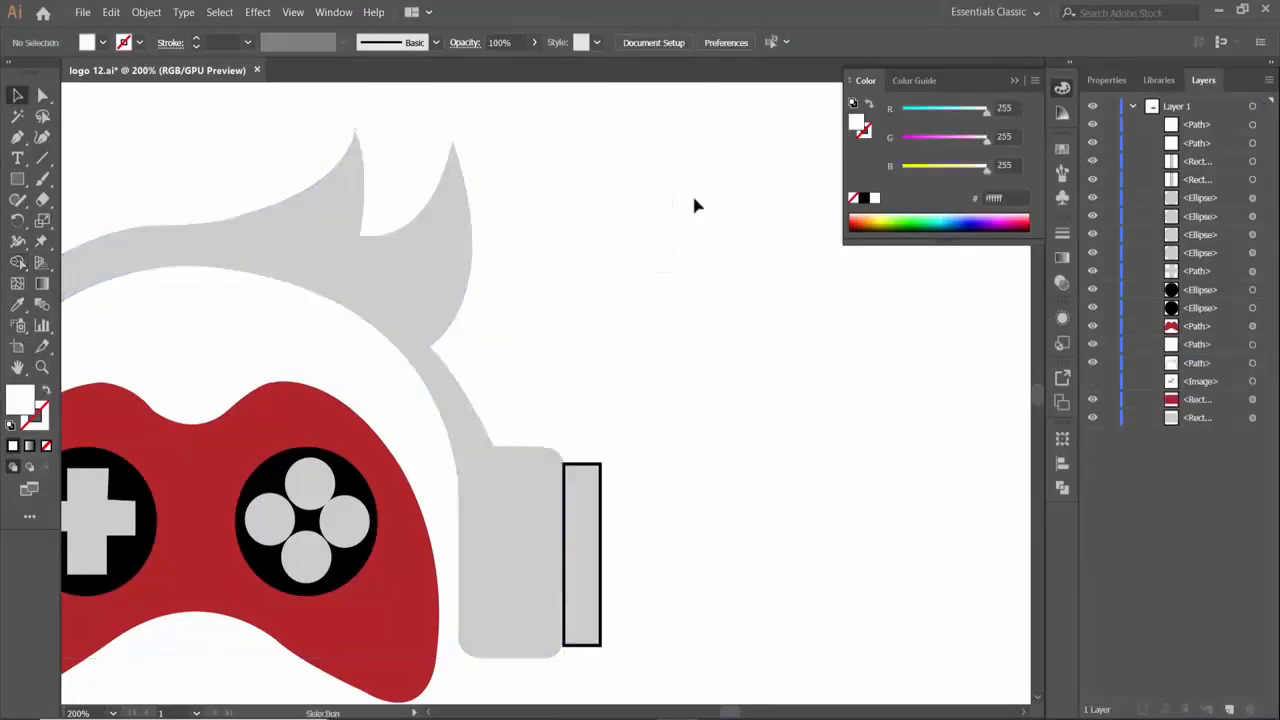
- Set the opacity of the white highlight sliver between the hair spikes to 41%
left_click(421, 200)
key("a")
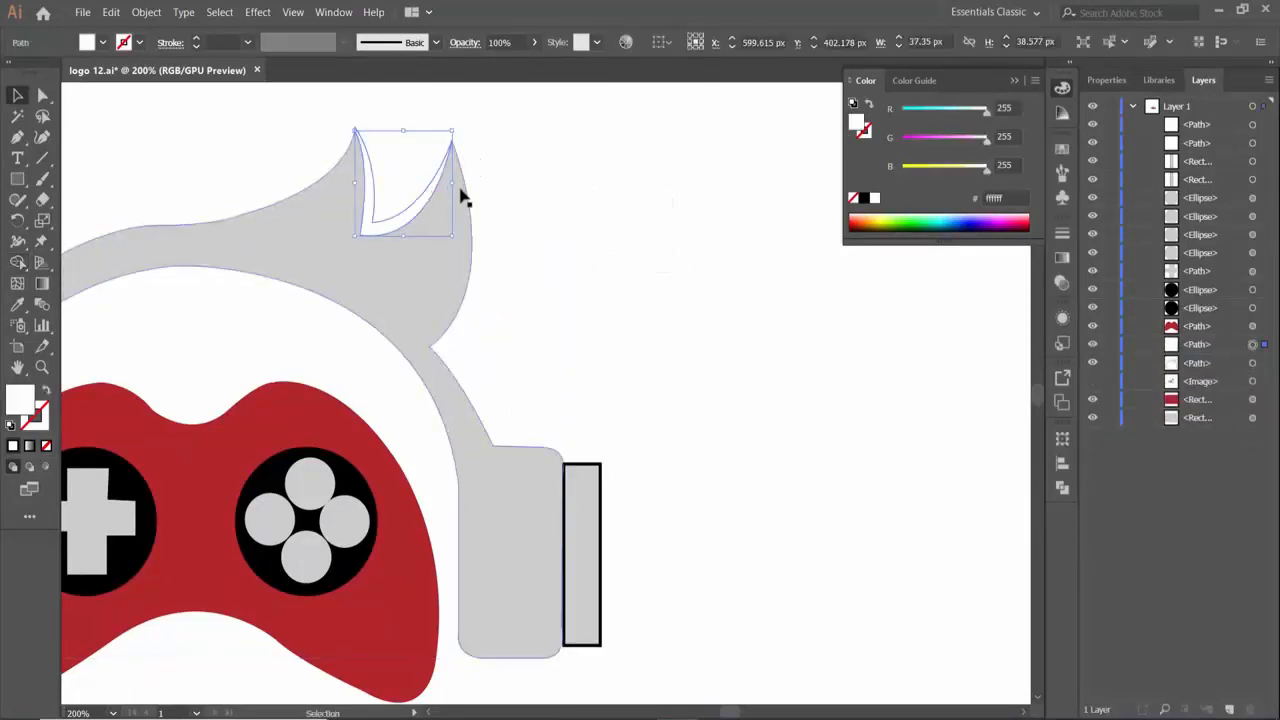
key("ctrl+plus")
left_click(537, 42)
left_click_drag(530, 63, 503, 64)
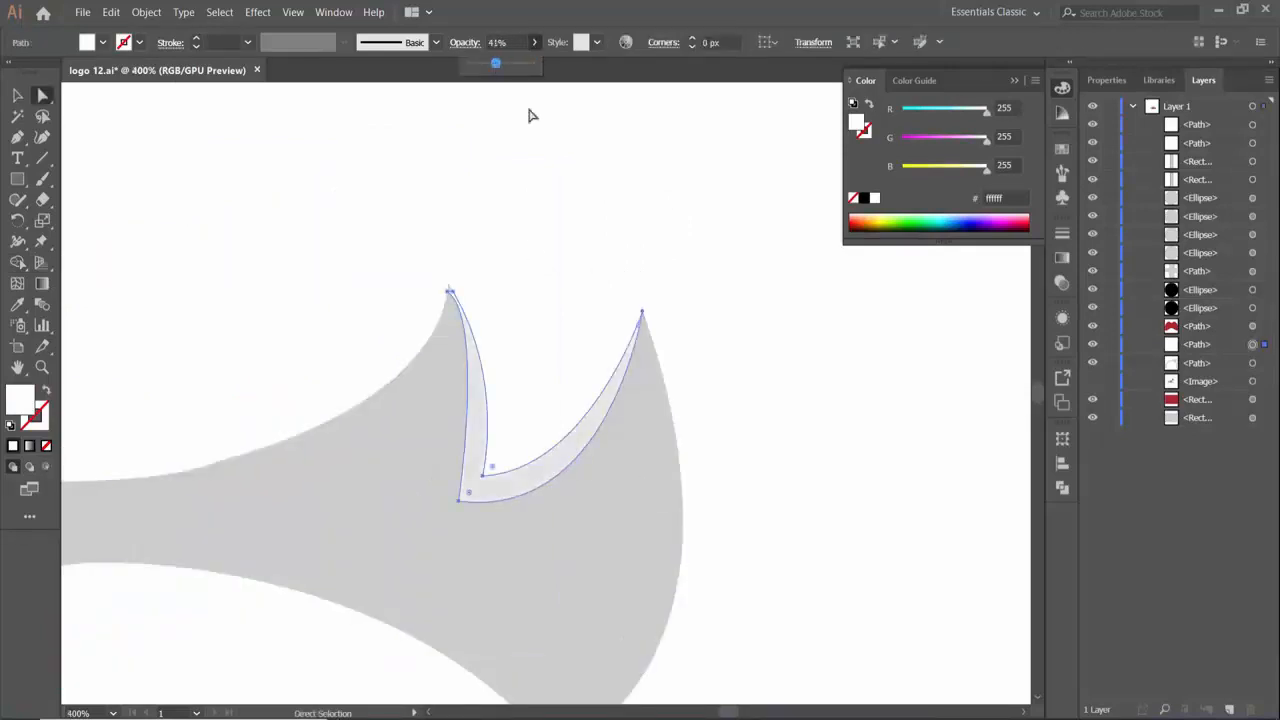
left_click(550, 192)
- Draw a closed white curved highlight about 25 by 7.7 px along the top edge of the right ear cup
key("ctrl+1")
key("minus")
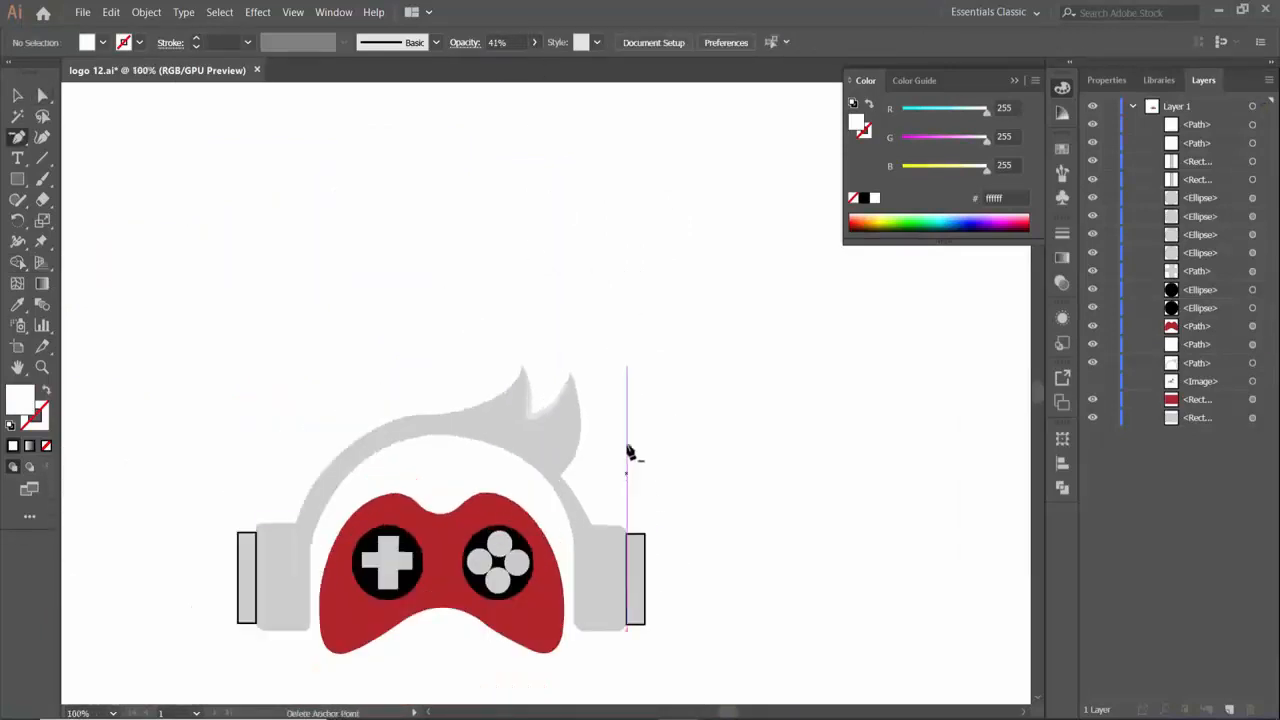
key("ctrl+plus")
key("ctrl+plus")
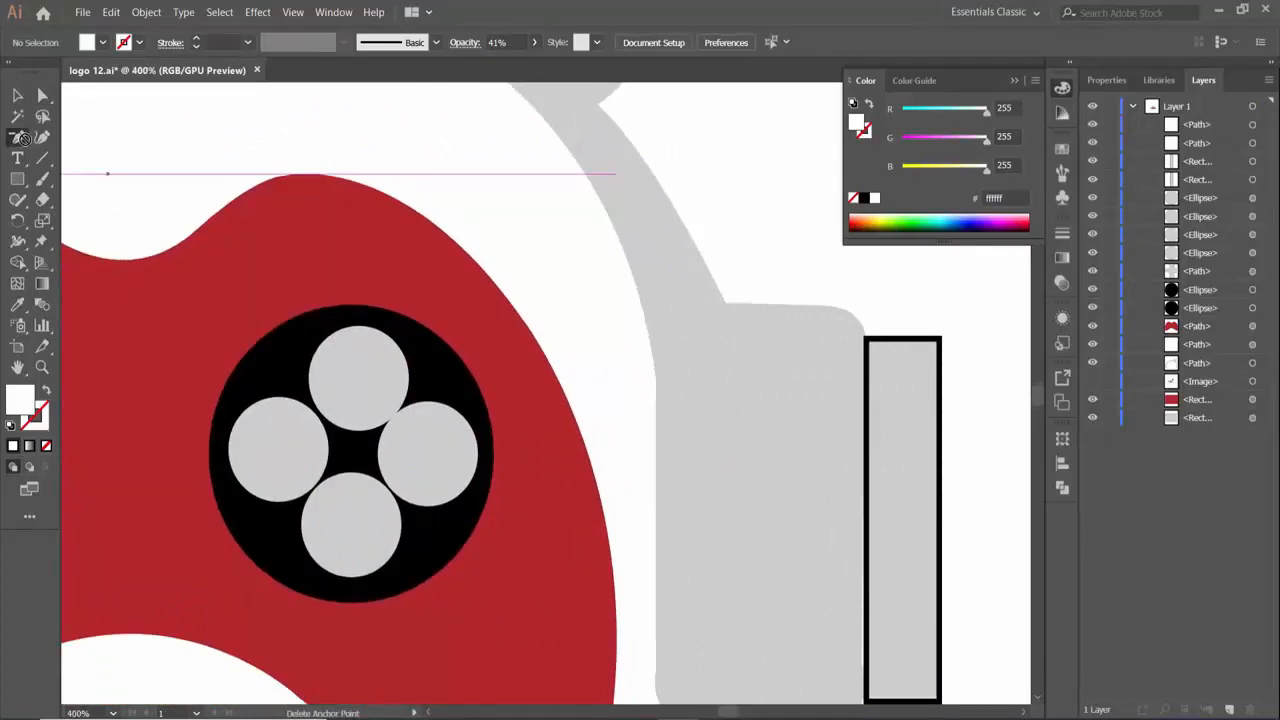
left_click_drag(22, 138, 70, 142)
left_click(724, 302)
left_click_drag(835, 303, 857, 320)
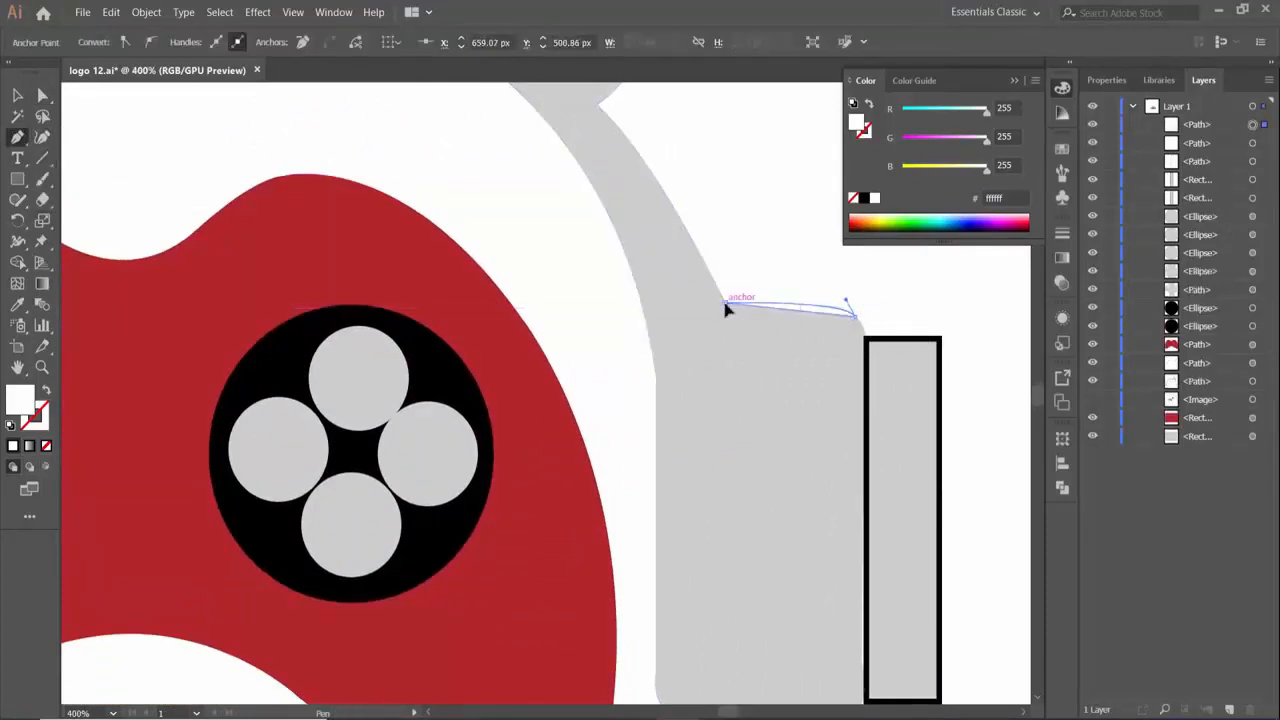
left_click_drag(726, 305, 641, 213)
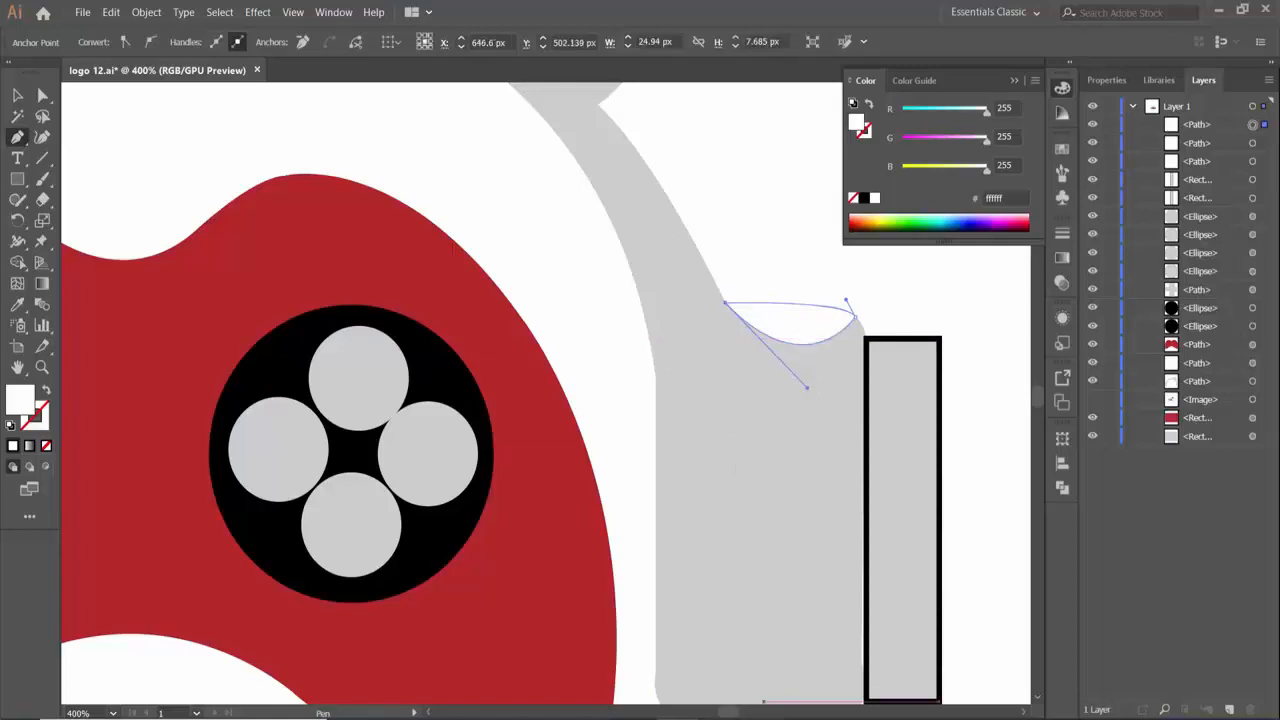
- Draw a closed white curved highlight about 29.5 by 9.2 px along the top edge of the left ear cup
left_click_drag(728, 712, 720, 712)
left_click(766, 297)
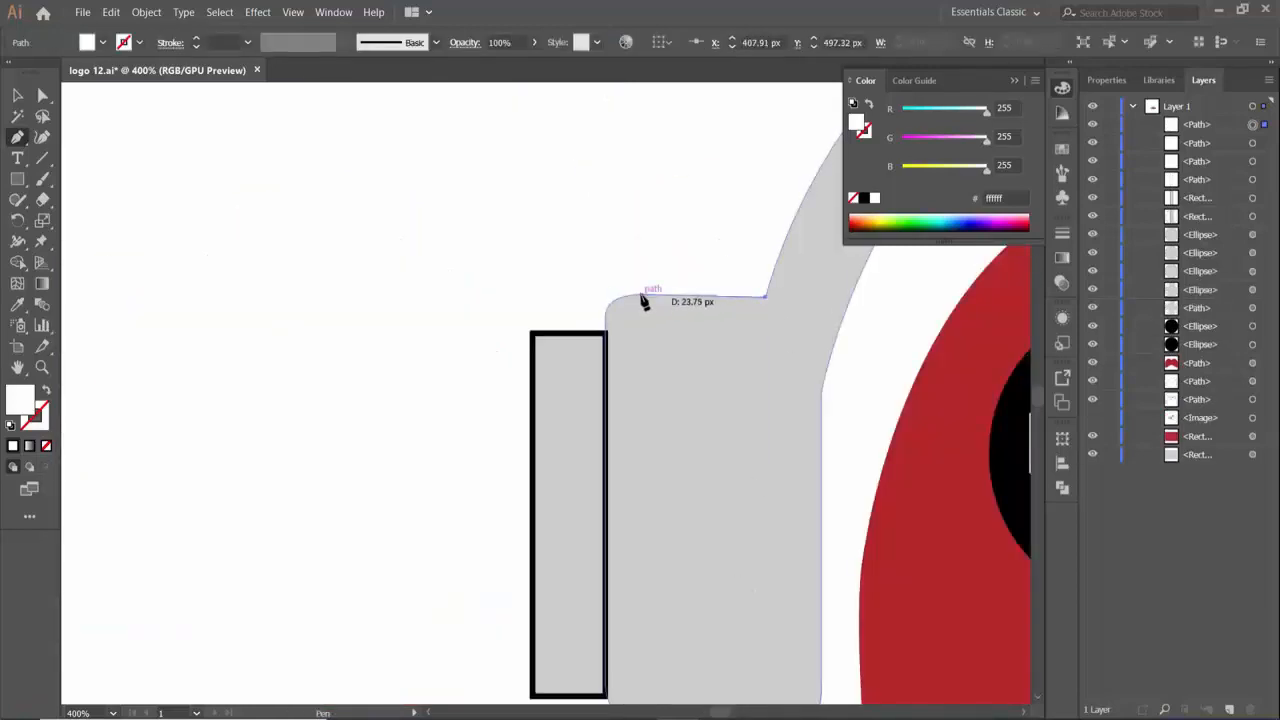
left_click(641, 295)
left_click_drag(611, 302, 605, 313)
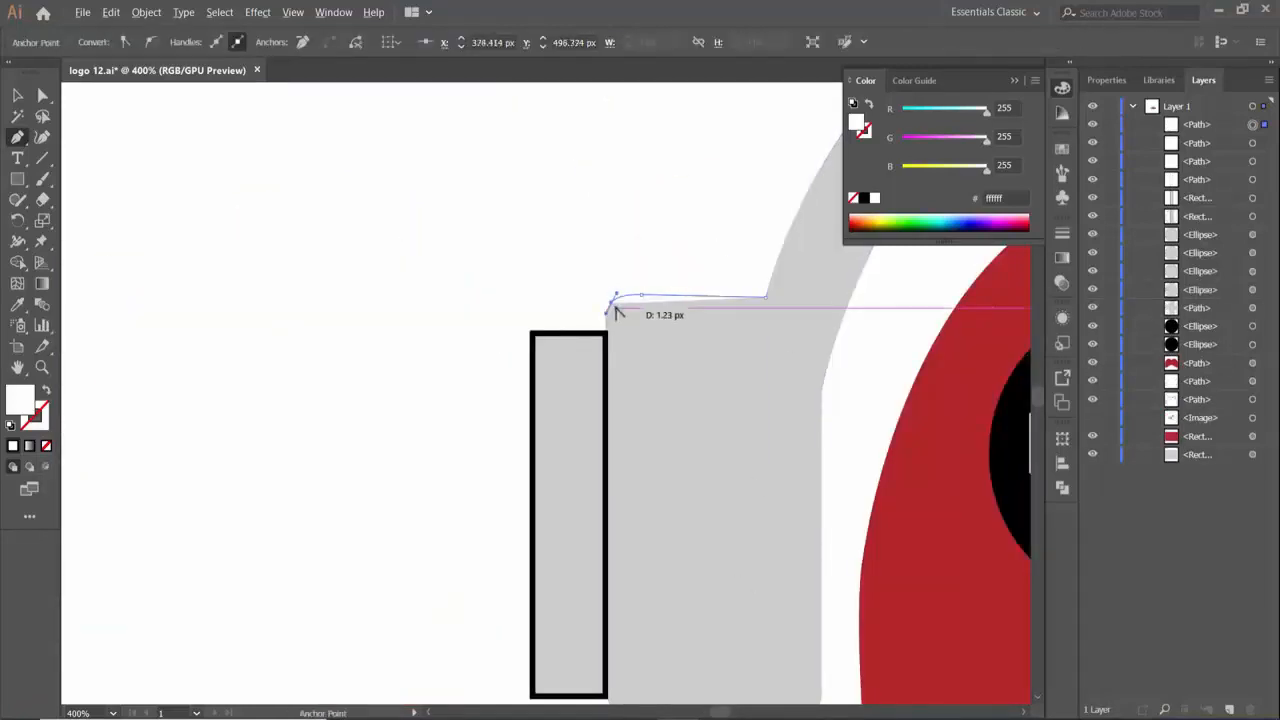
left_click_drag(766, 297, 817, 213)
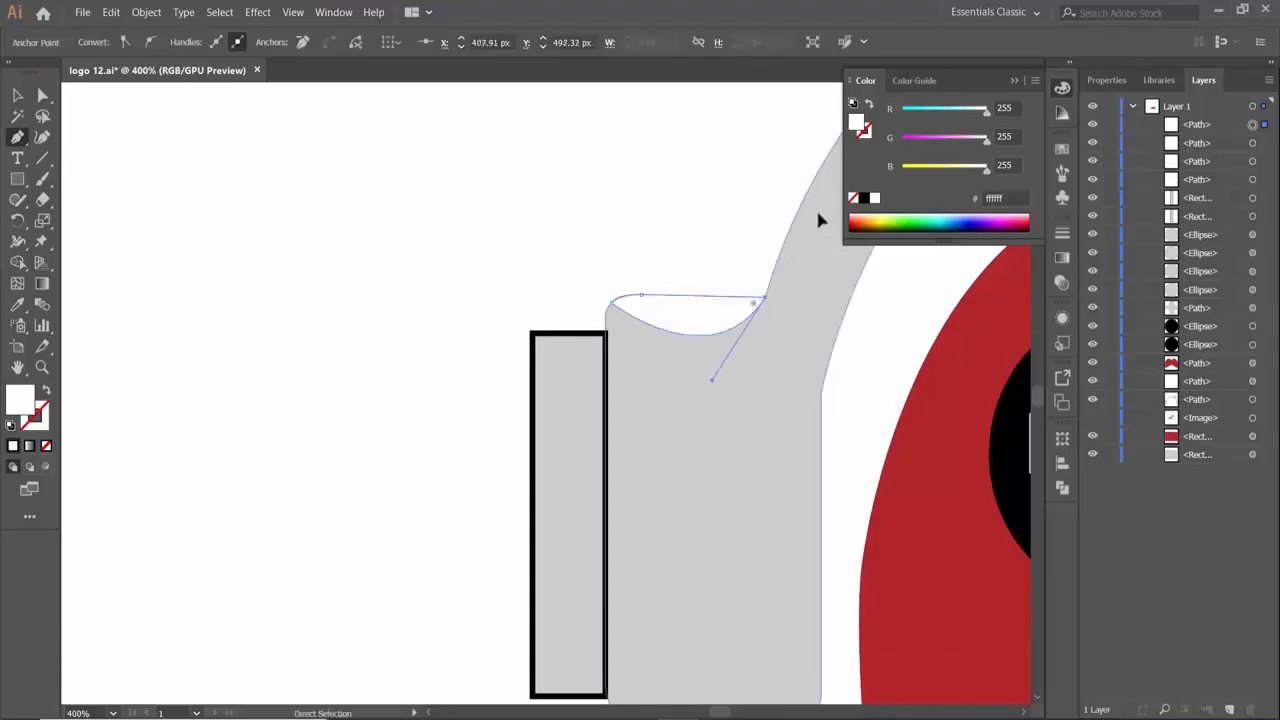
- Set the opacity of the left and right ear cup highlights to 41%
key("ctrl+1")
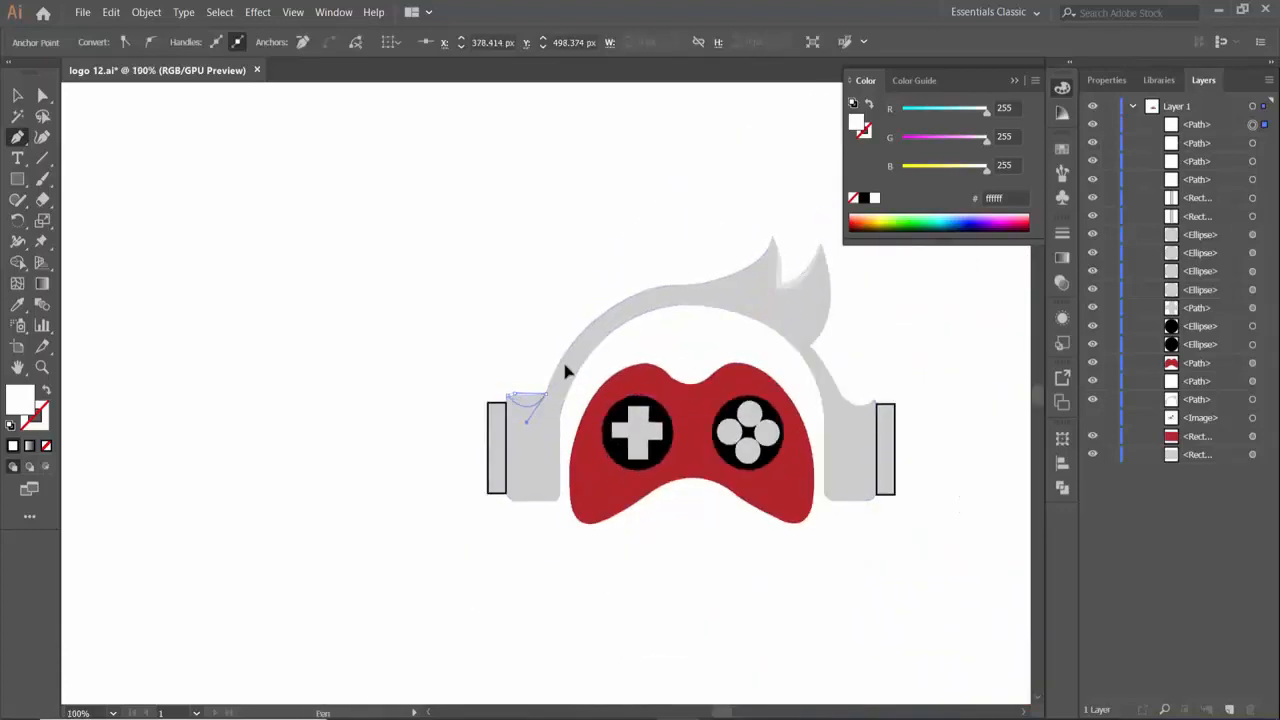
key("v")
left_click(778, 272)
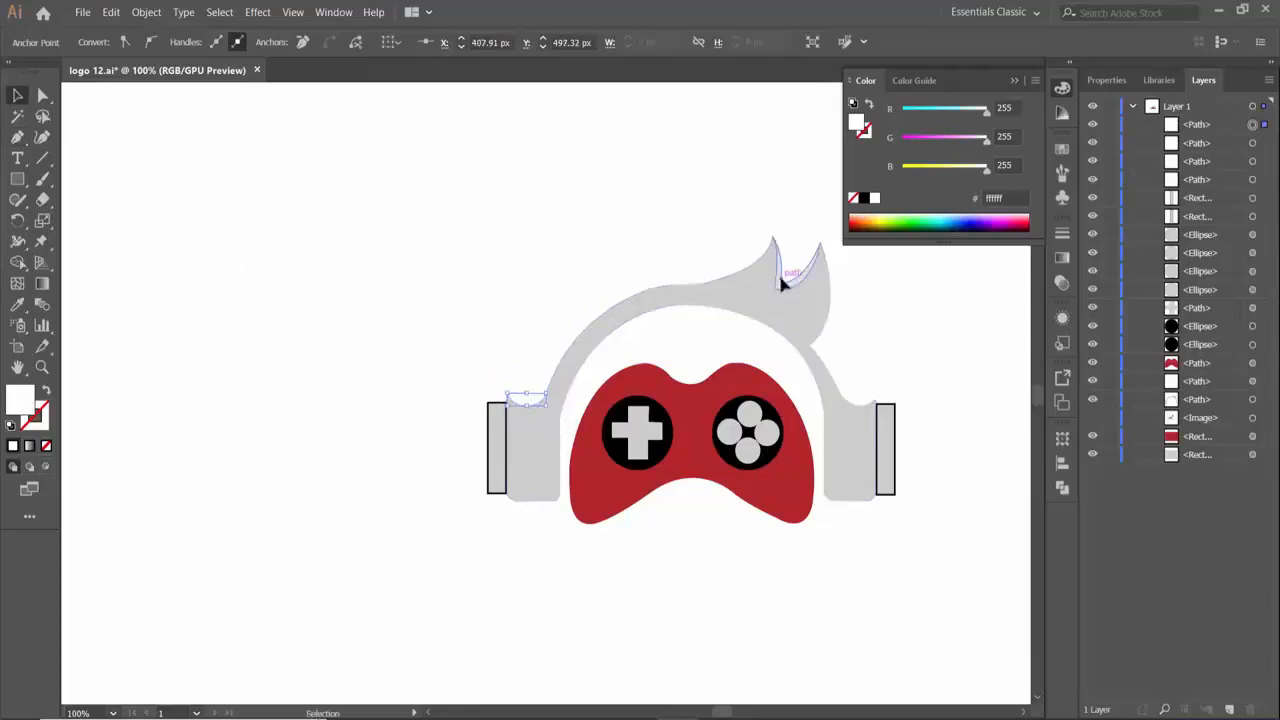
left_click(530, 400)
left_click(497, 42)
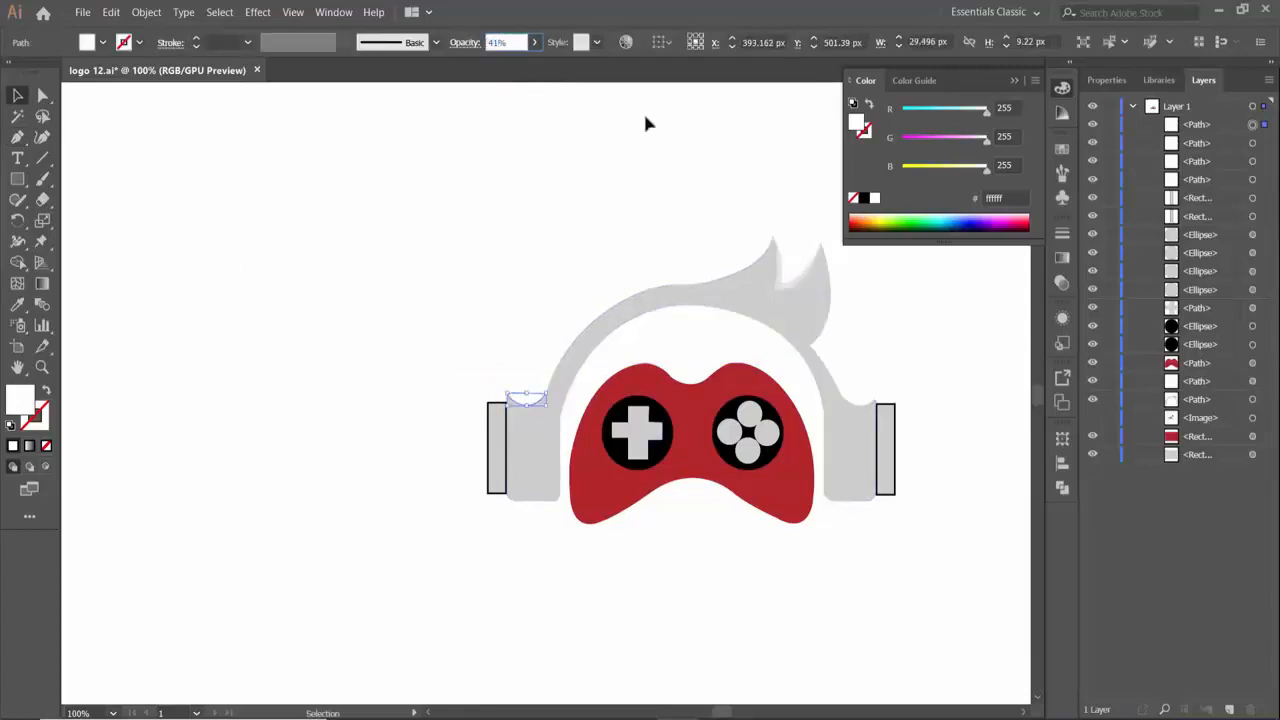
left_click(858, 401)
double_click(495, 43)
type("41")
key("Return")
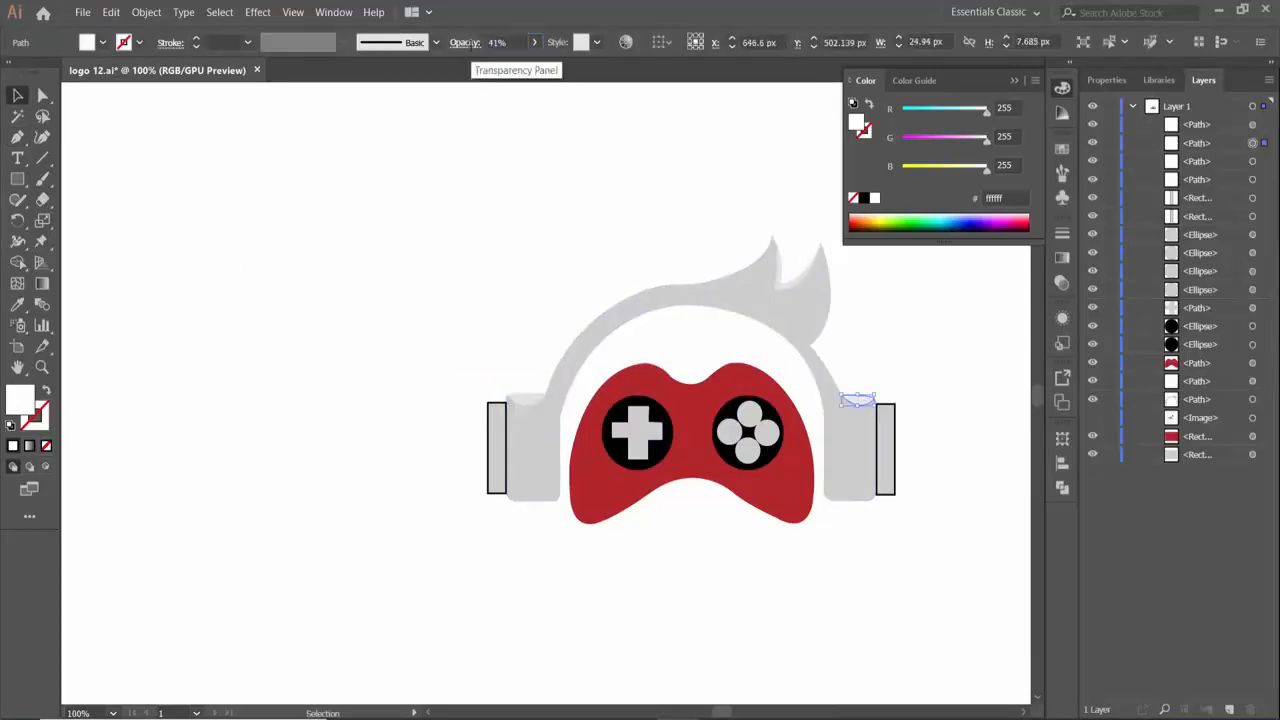
left_click(712, 236)
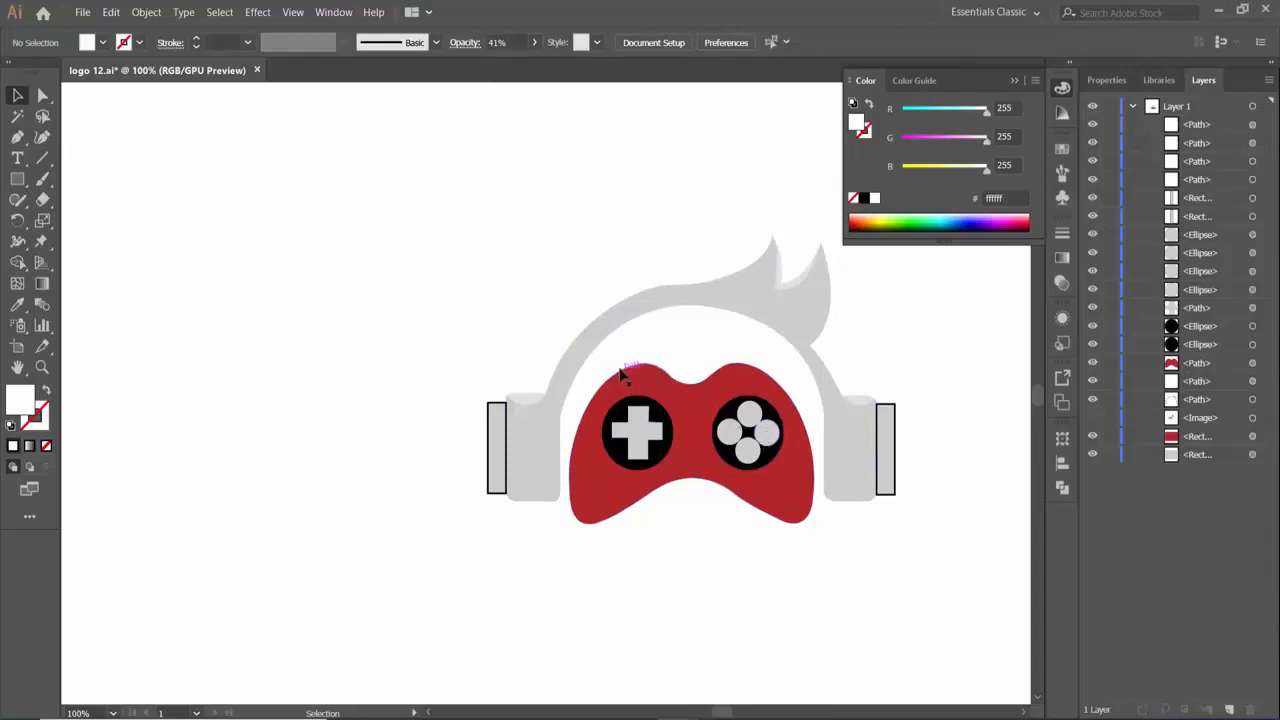
left_click(17, 137)
left_click_drag(668, 372, 752, 339)
left_click_drag(754, 390, 748, 378)
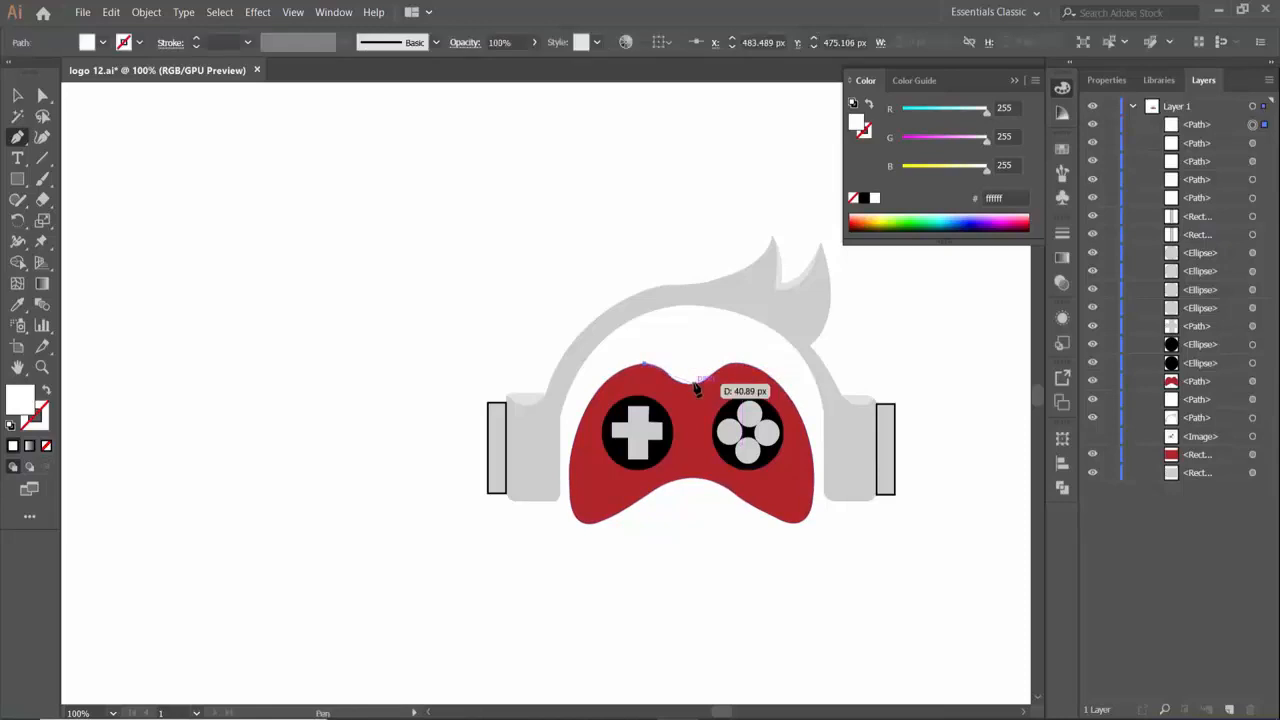
left_click(18, 97)
key("Delete")
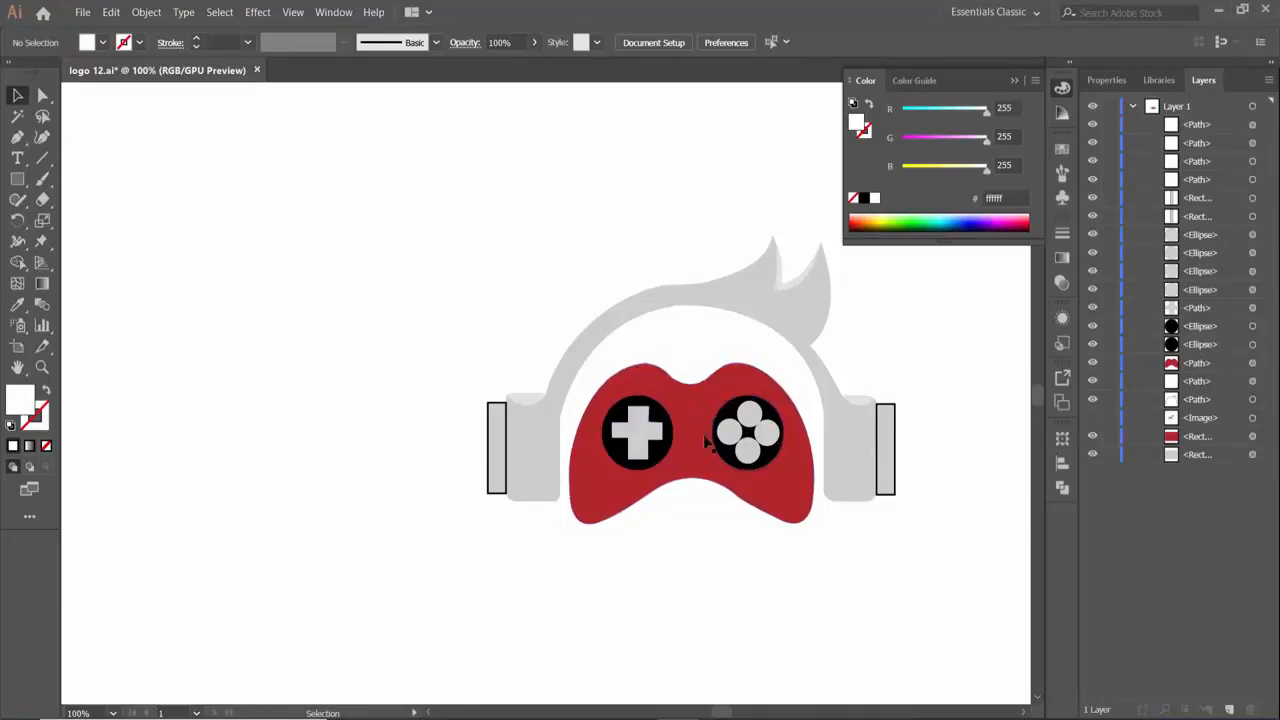
- Duplicate the red gamepad body and place the copy exactly over the original
left_click(685, 447)
key("ctrl+c")
key("ctrl+v")
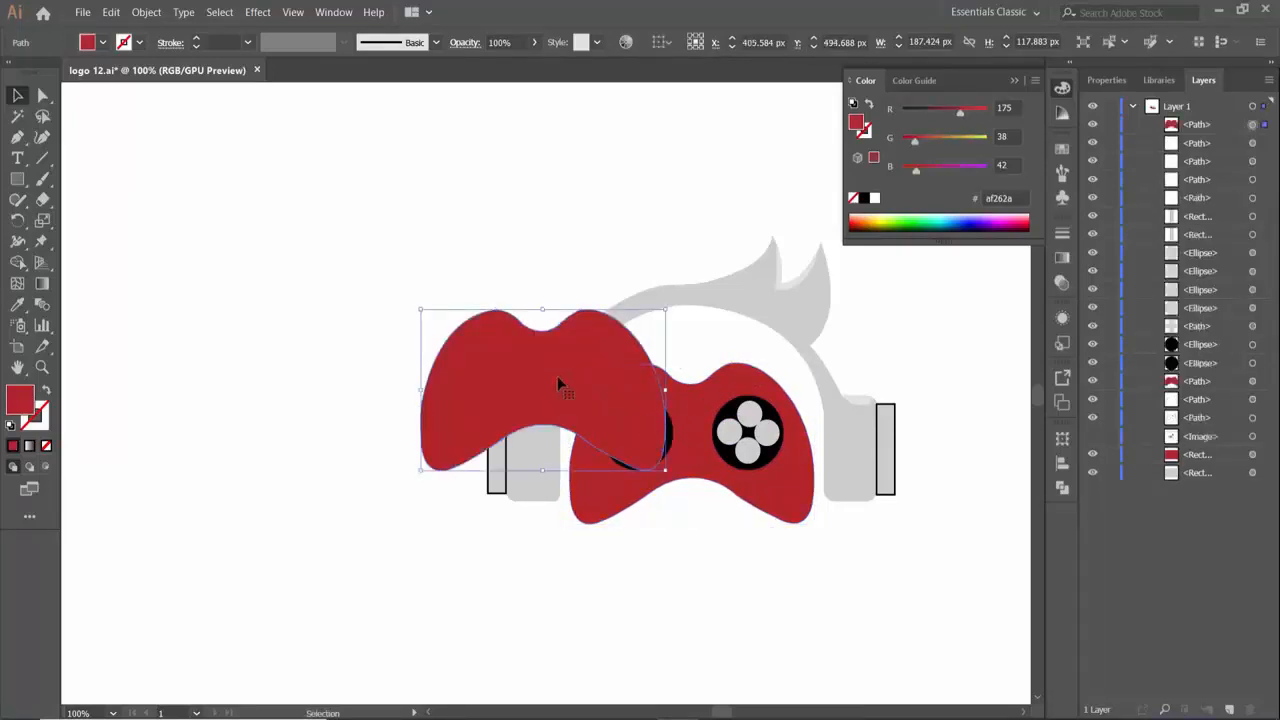
left_click_drag(557, 376, 709, 431)
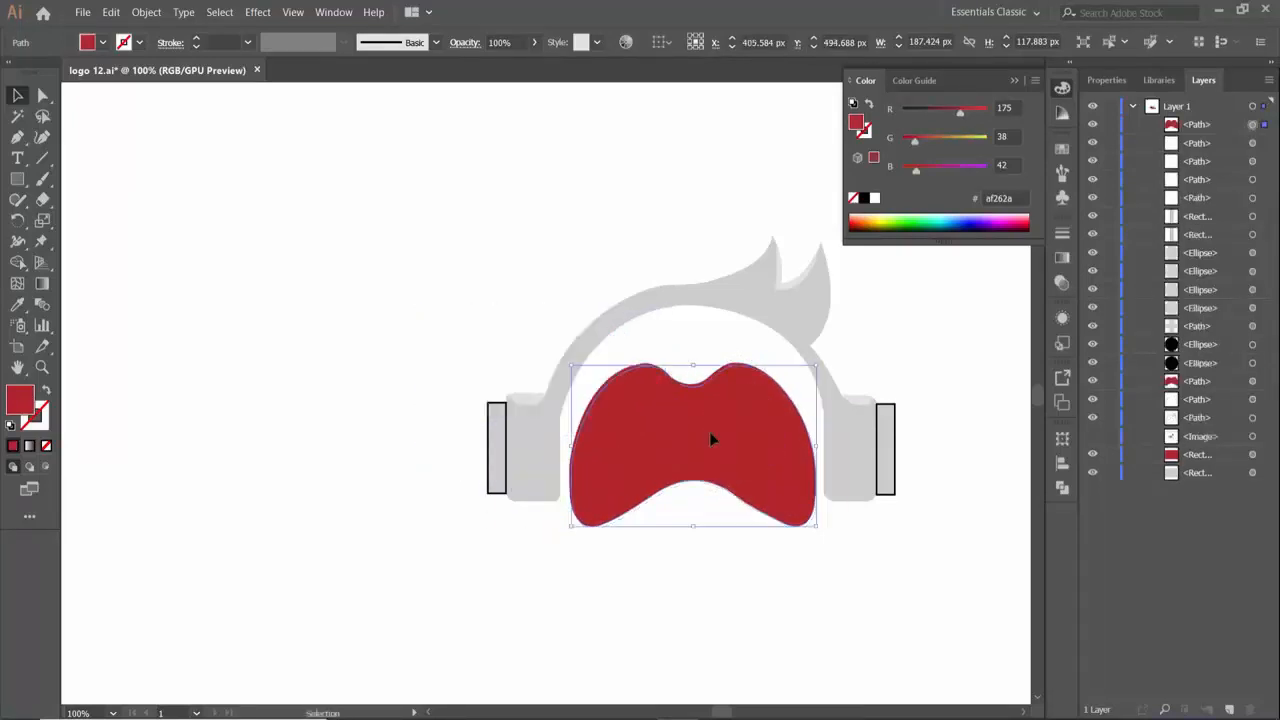
- Enlarge the gamepad body copy around its center to about 194 by 122 px
key("a")
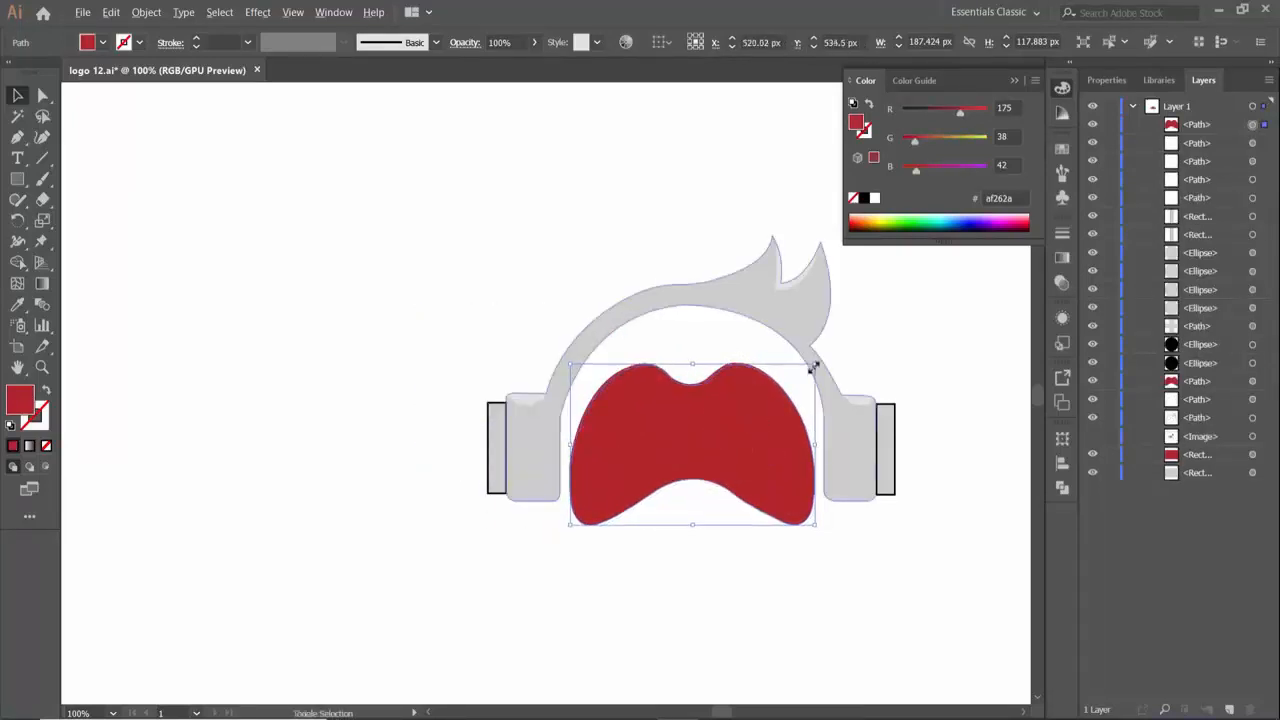
left_click(813, 367)
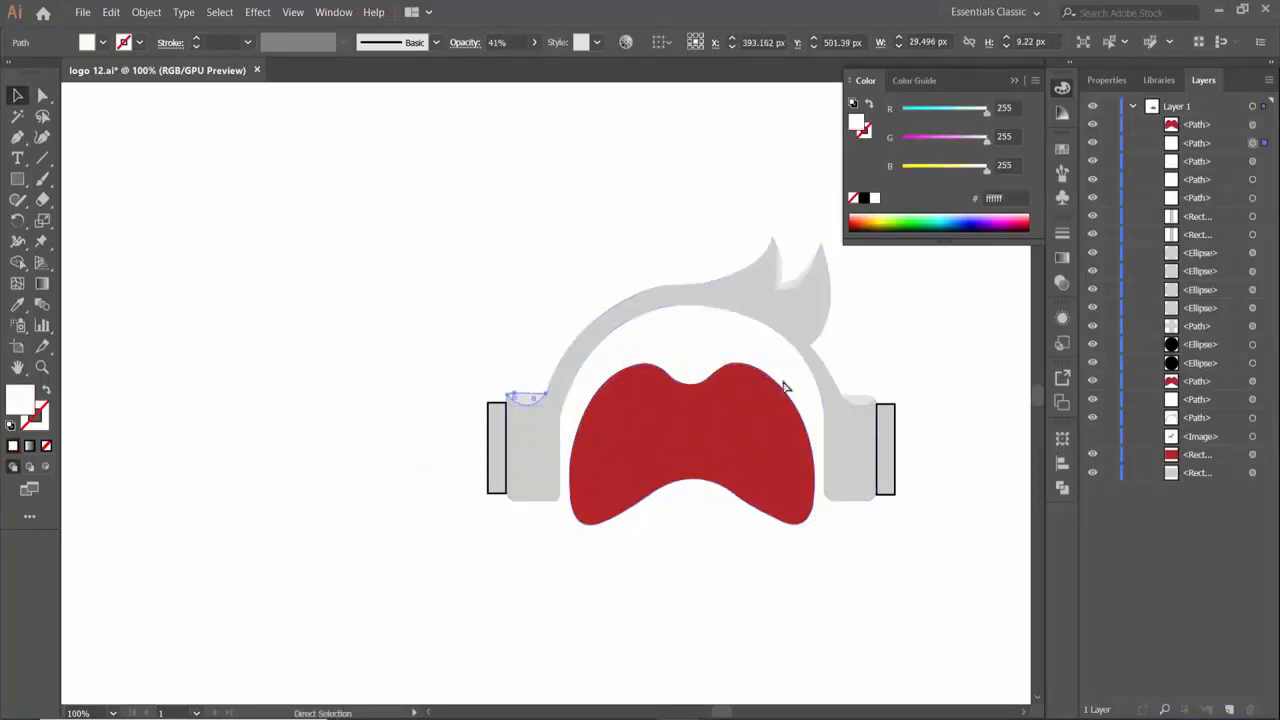
key("ctrl+alt+bracketright")
key("ctrl+alt+bracketleft")
left_click(1263, 126)
left_click_drag(816, 364, 820, 361)
- Recolor the enlarged gamepad body copy with the hair's light gray, cccccc
key("i")
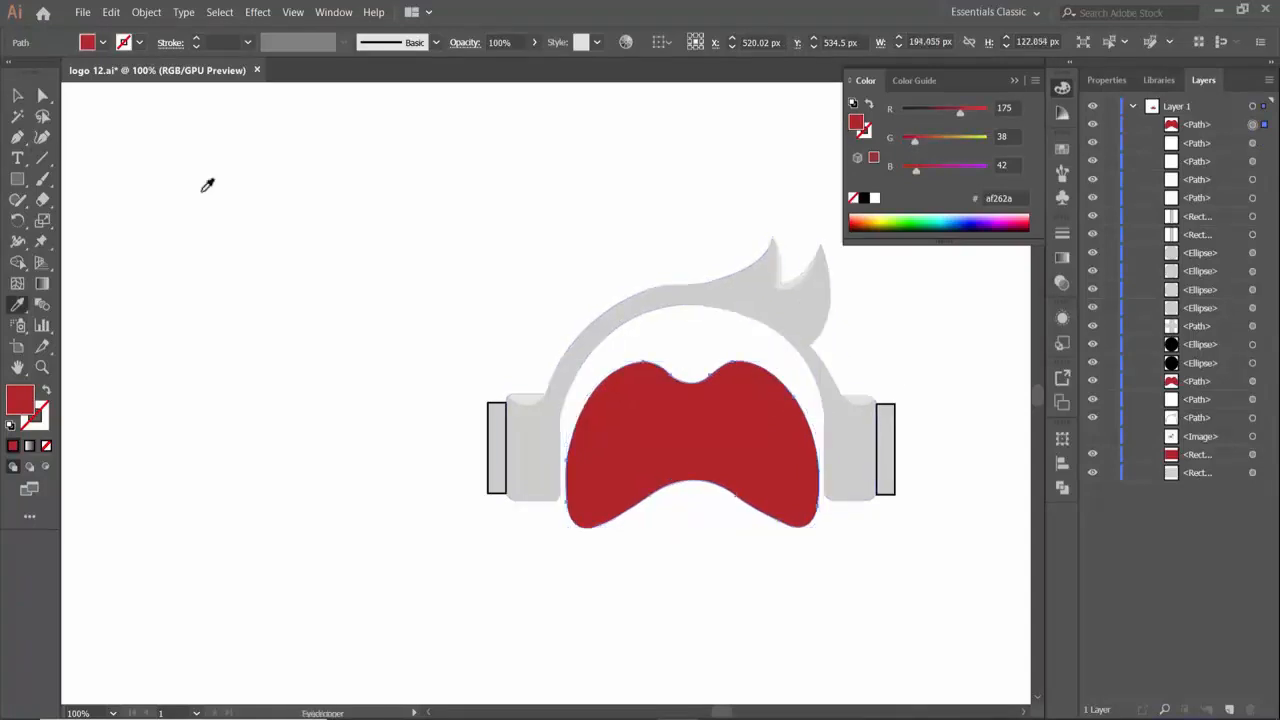
left_click(804, 340)
key("ctrl+alt+bracketleft")
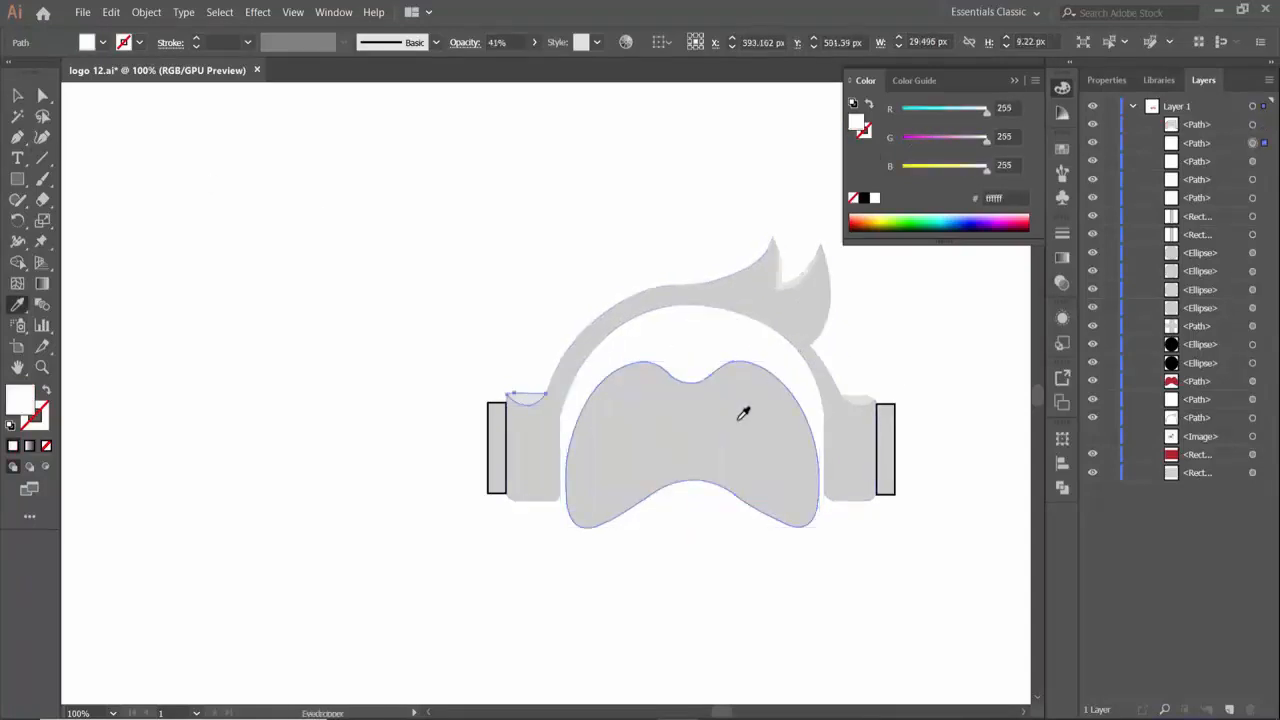
key("ctrl+alt+bracketright")
left_click(18, 95)
left_click(410, 327)
left_click(602, 416)
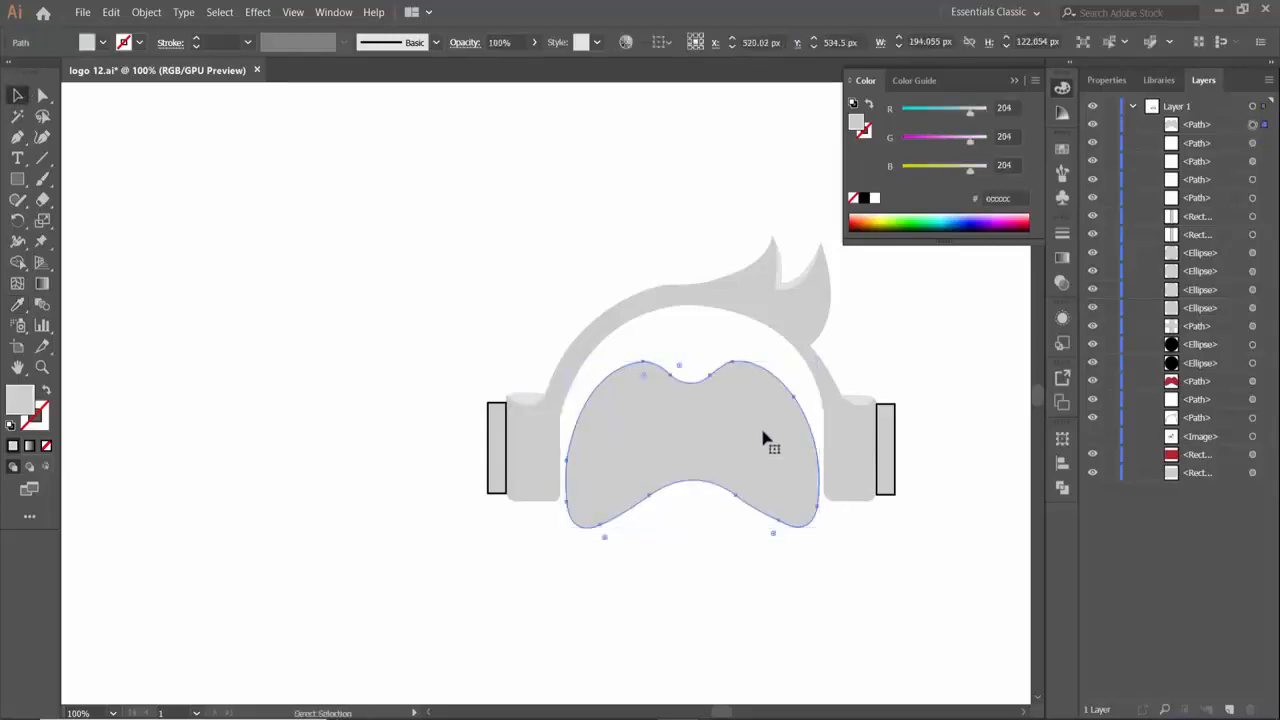
- Send the enlarged gray copy backward until it sits behind the original red gamepad body
key("ctrl+bracketleft")
key("ctrl+bracketleft")
key("ctrl+bracketleft")
key("ctrl+bracketleft")
key("ctrl+bracketleft")
key("ctrl+bracketleft")
key("ctrl+bracketleft")
key("ctrl+bracketleft")
key("ctrl+bracketleft")
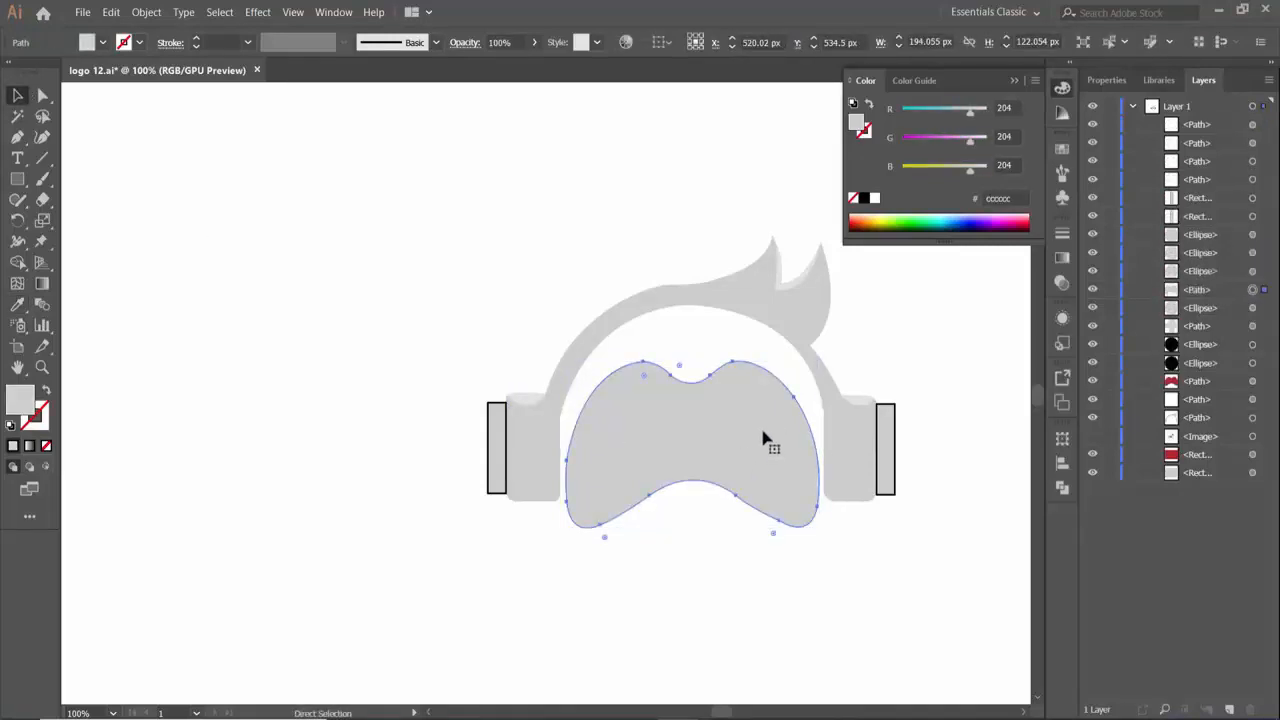
key("ctrl+bracketleft")
key("ctrl+bracketleft")
key("ctrl+bracketleft")
key("ctrl+bracketleft")
key("ctrl+bracketleft")
left_click(834, 622)
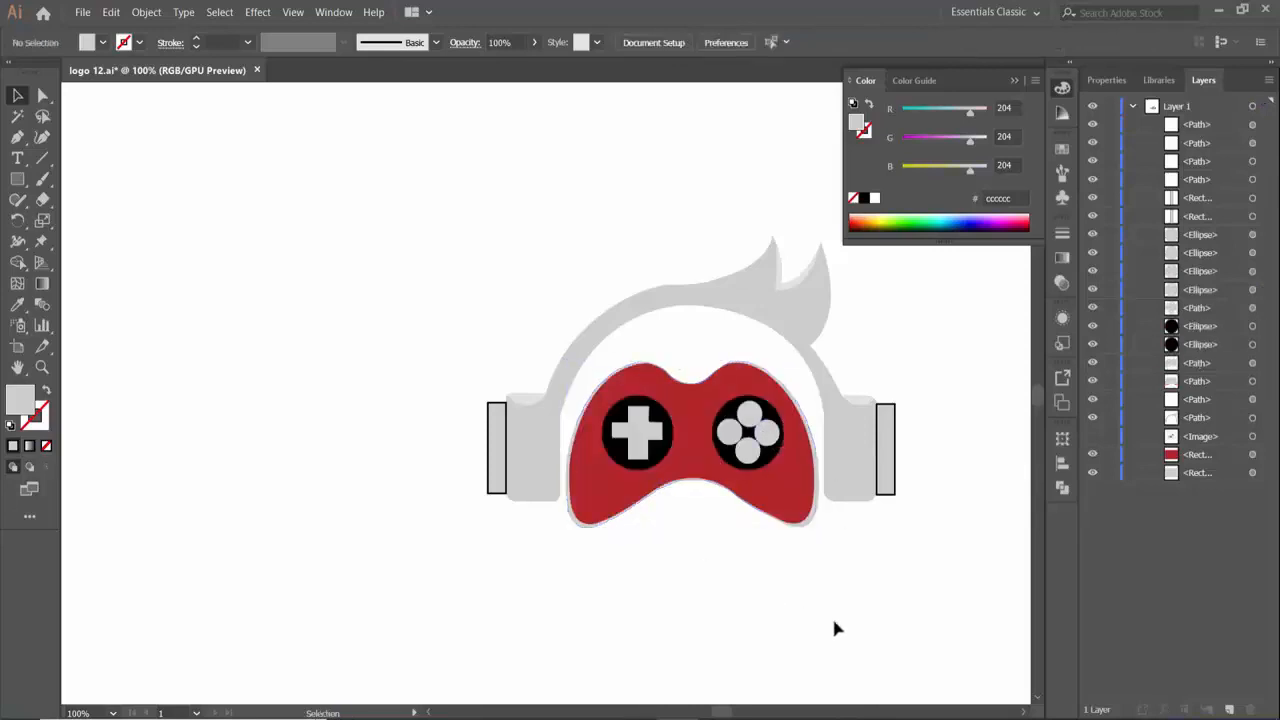
- Nudge the gray backing shape up by 1 px so it frames the gamepad more evenly
left_click(759, 494)
left_click(809, 527)
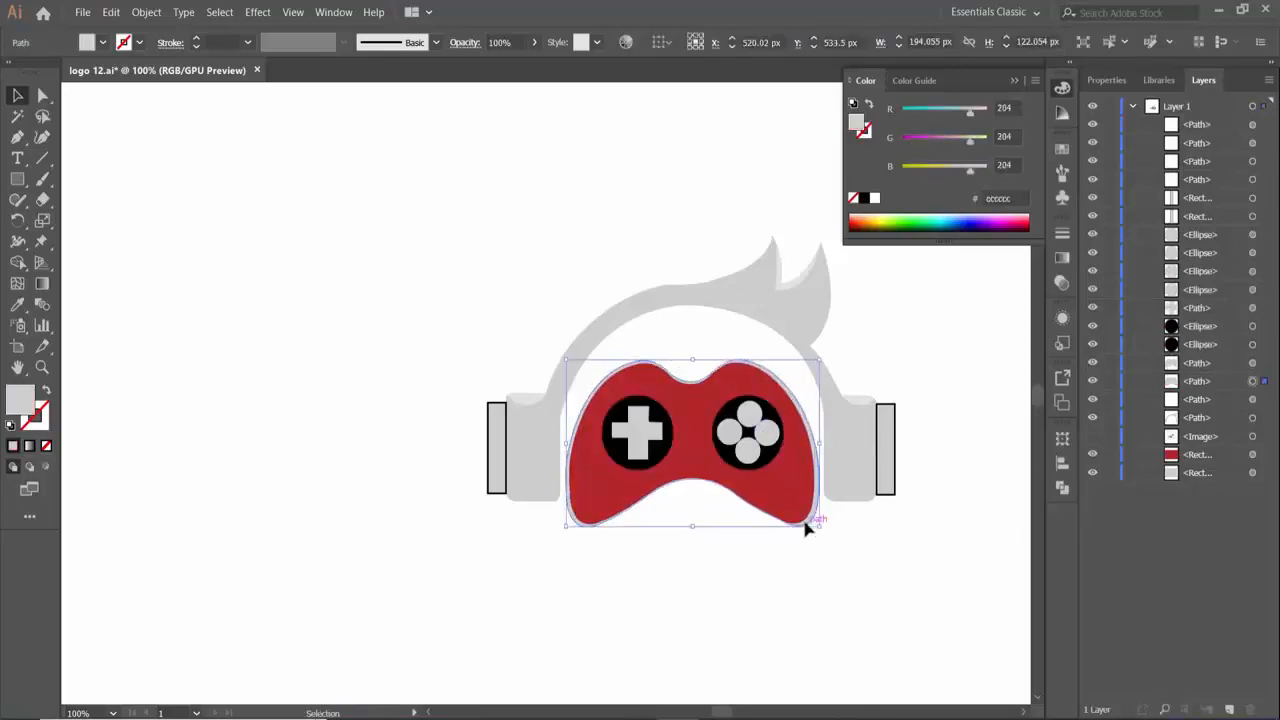
key("Right")
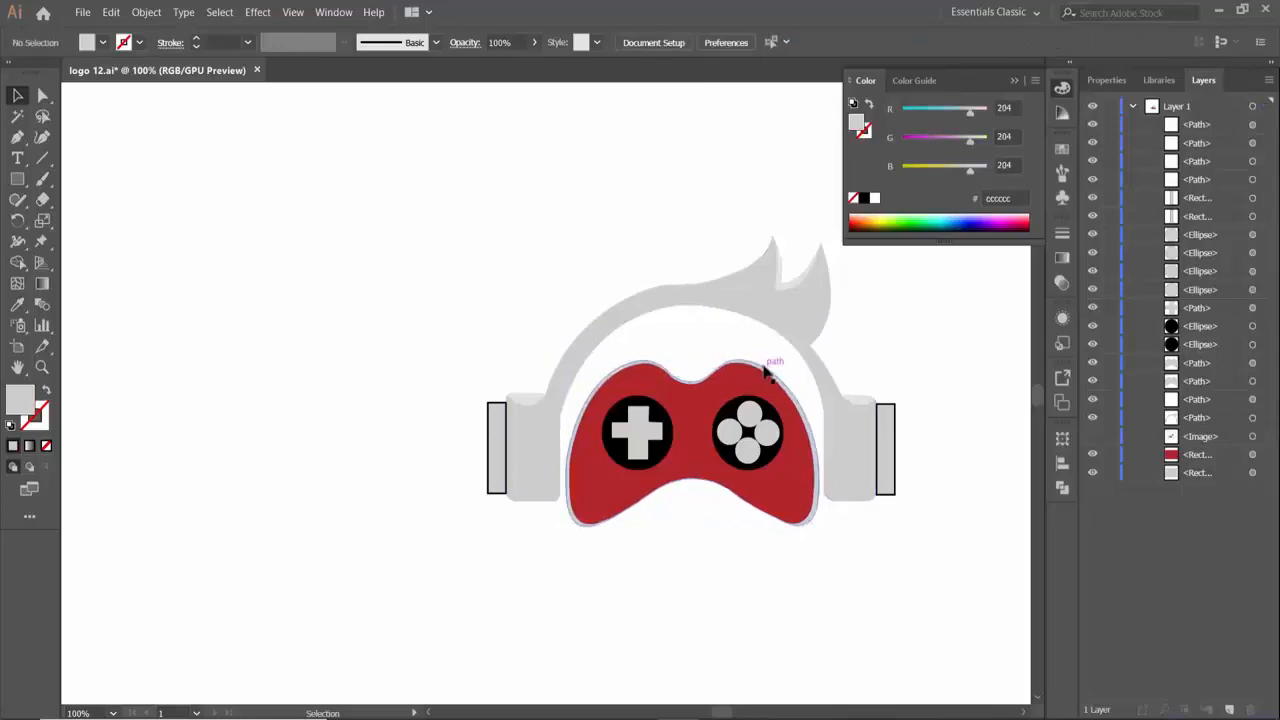
- Try the white highlight, hair gray and gamepad red as sampled colors for the backing shape
left_click(765, 368)
key("i")
left_click(785, 296)
key("v")
left_click(343, 353)
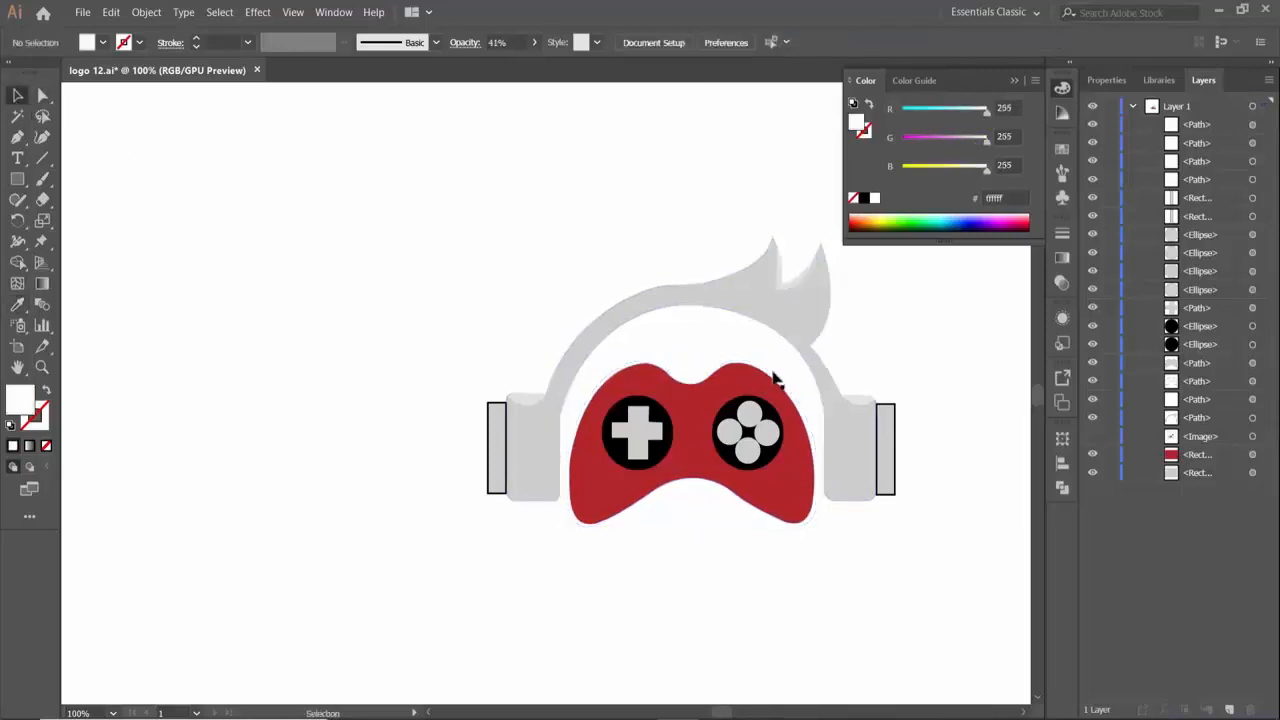
left_click(771, 377)
key("i")
left_click(803, 314)
left_click(754, 378)
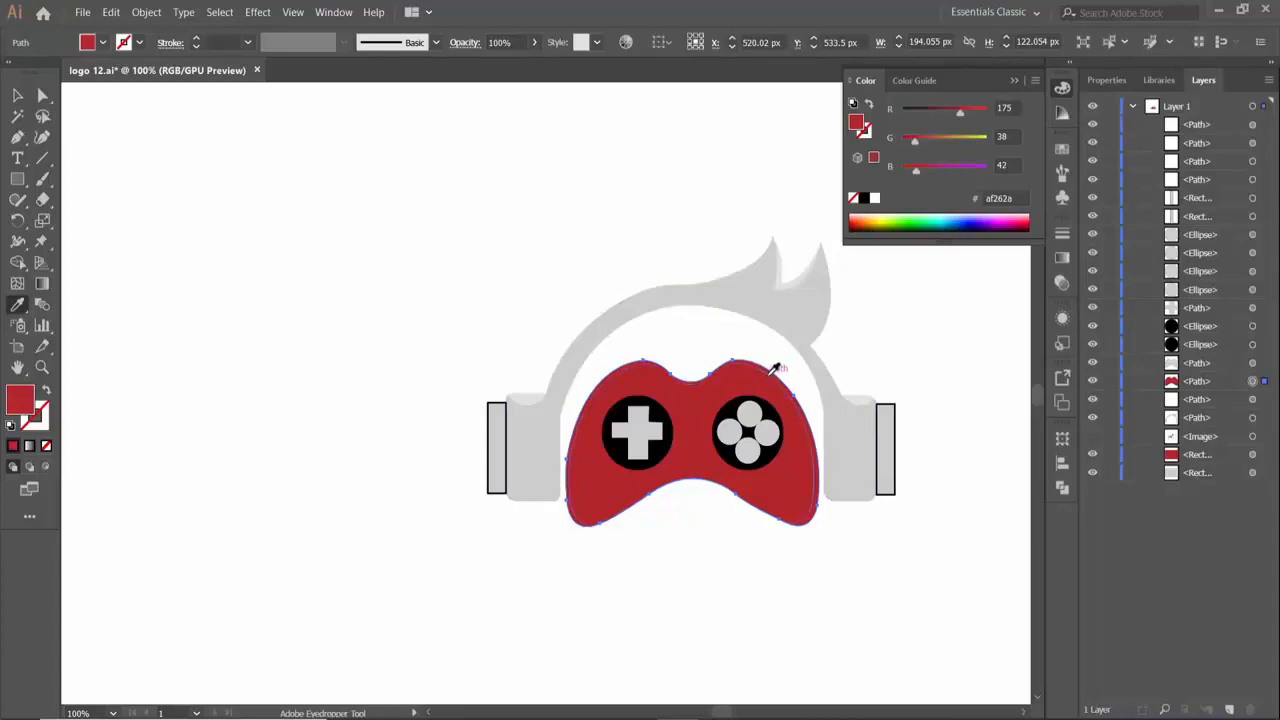
- Set the fill of the shape behind the gamepad to black, 000000
double_click(24, 403)
left_click(509, 263)
left_click_drag(509, 263, 405, 424)
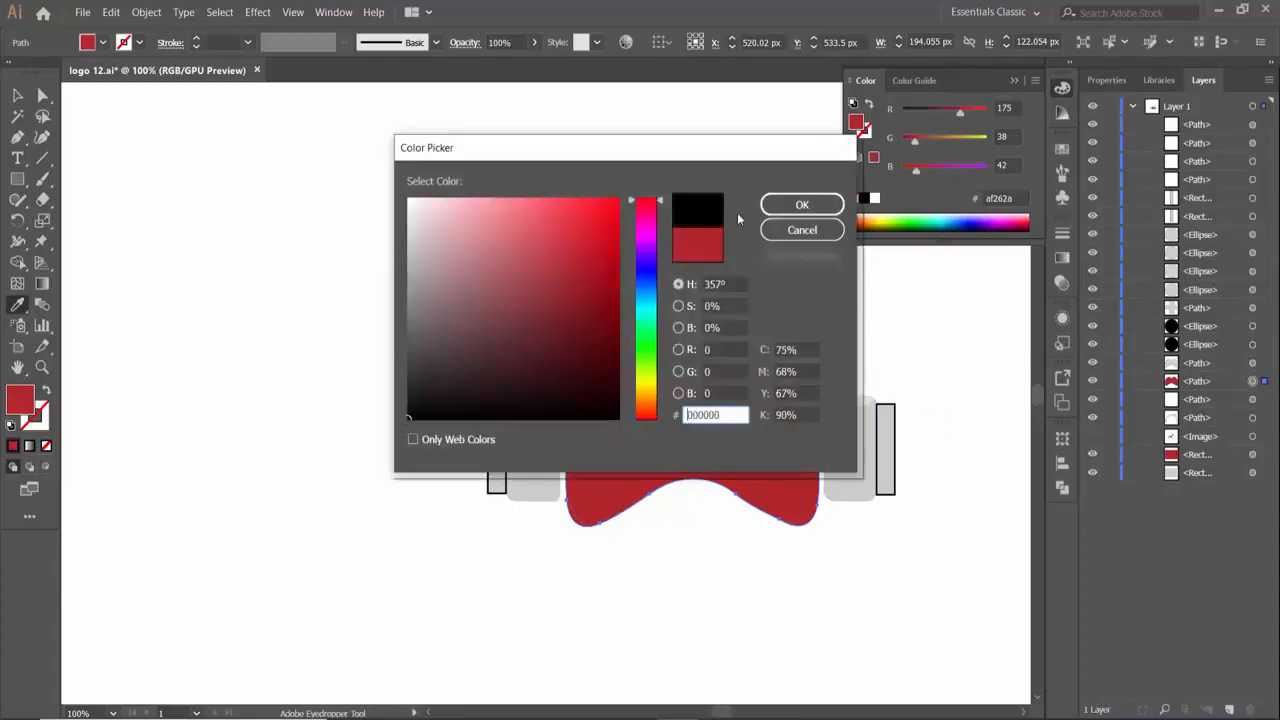
left_click(795, 207)
left_click(17, 97)
- Set the opacity of the black shape behind the gamepad to 23%
left_click(1067, 289)
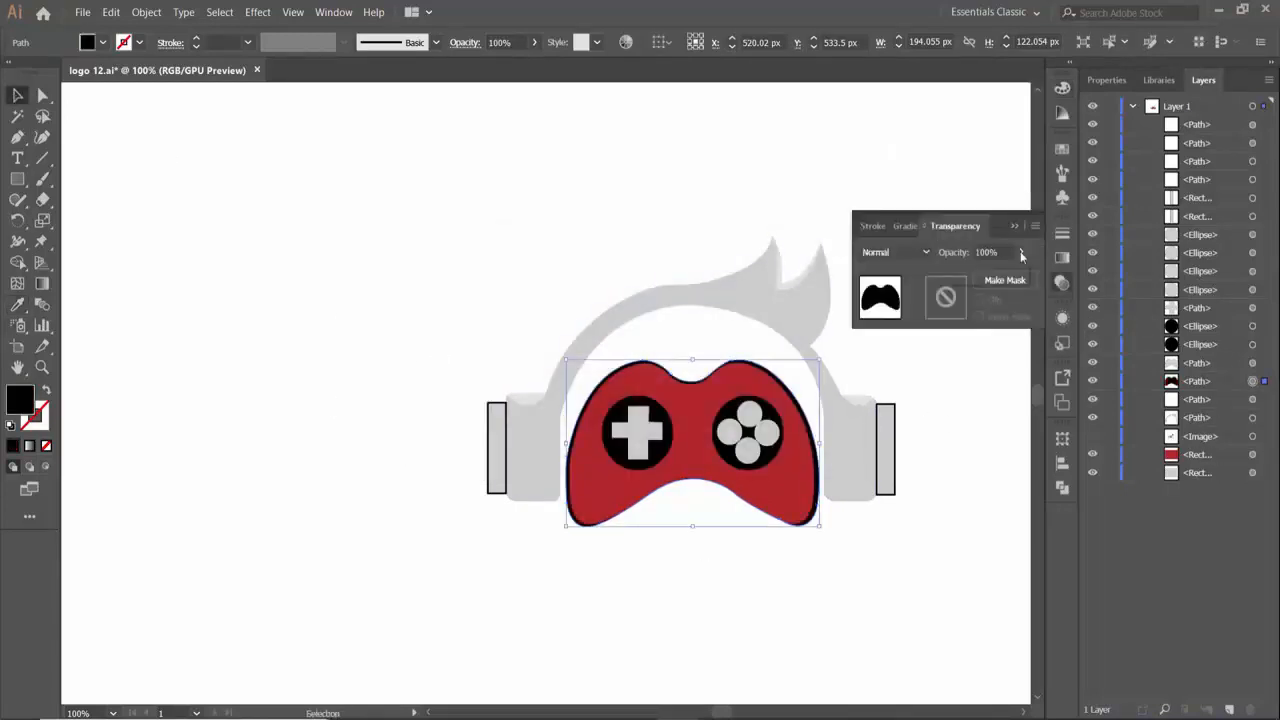
left_click(1021, 252)
left_click_drag(1021, 273, 971, 279)
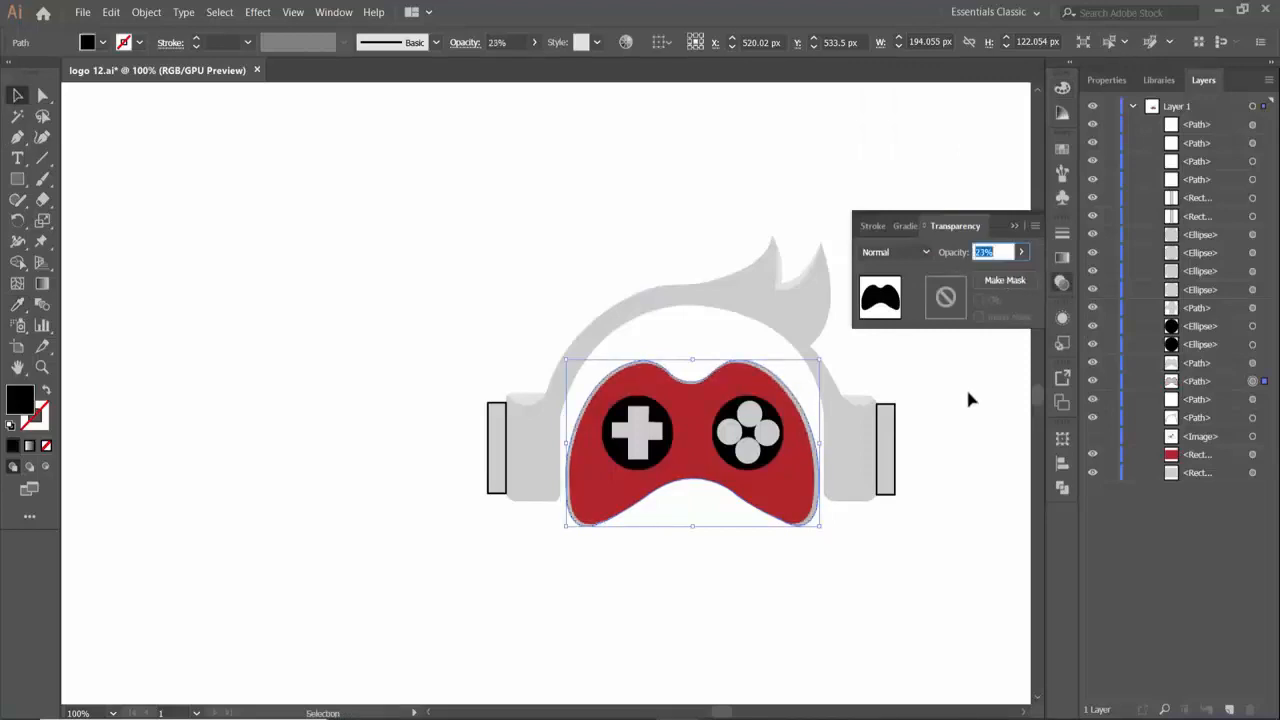
left_click(819, 585)
left_click(1018, 227)
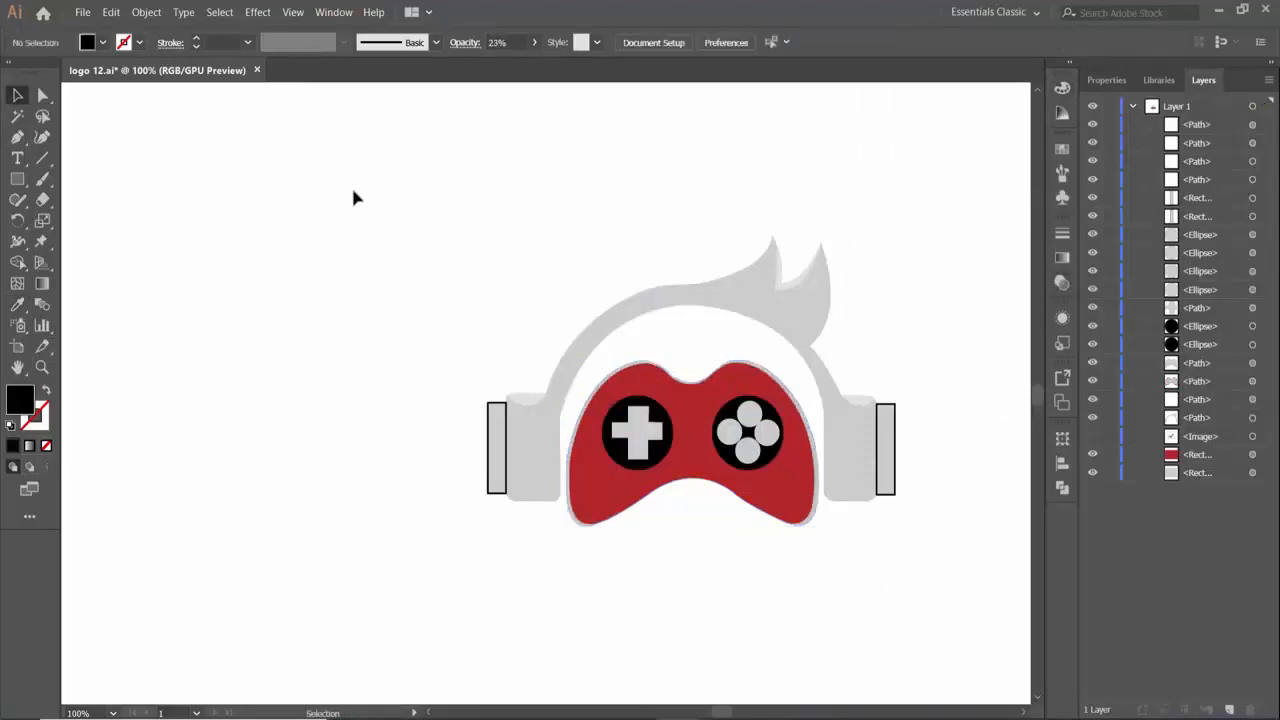
- Recolor the outer rectangles of the right and left ear cups with the gamepad's red and no stroke
left_click(895, 464)
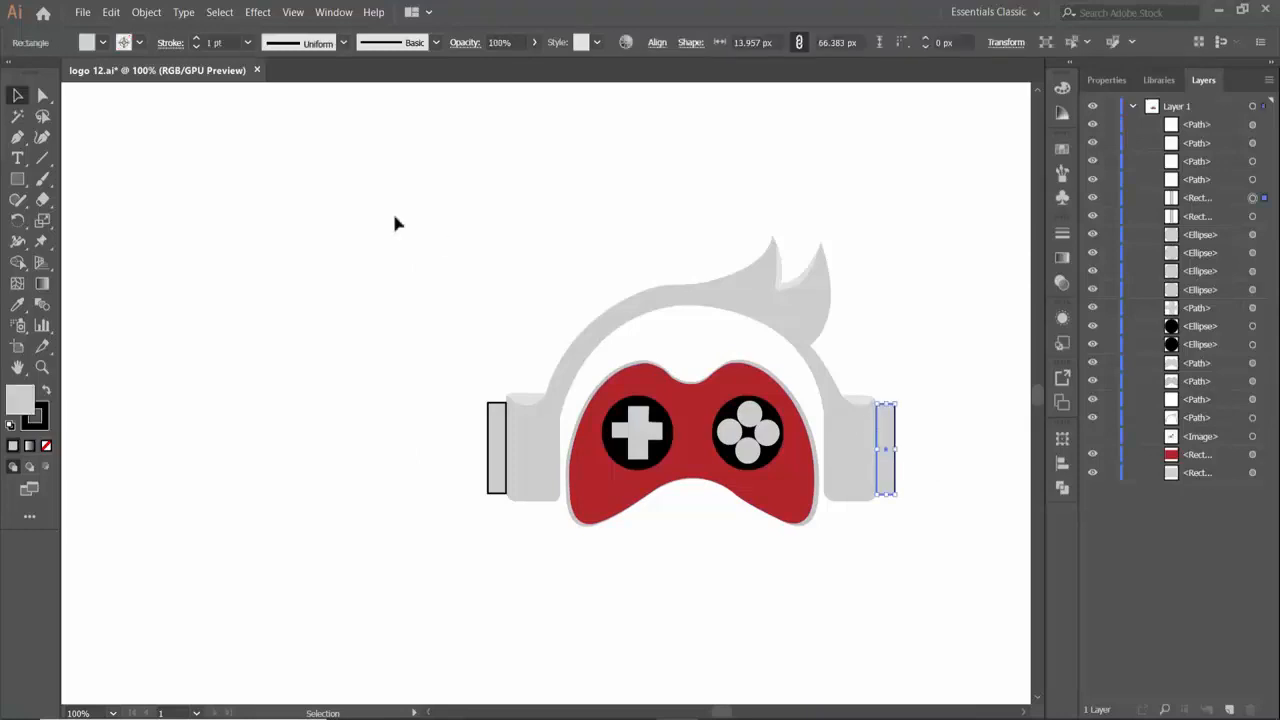
key("i")
left_click(591, 472)
left_click(17, 95)
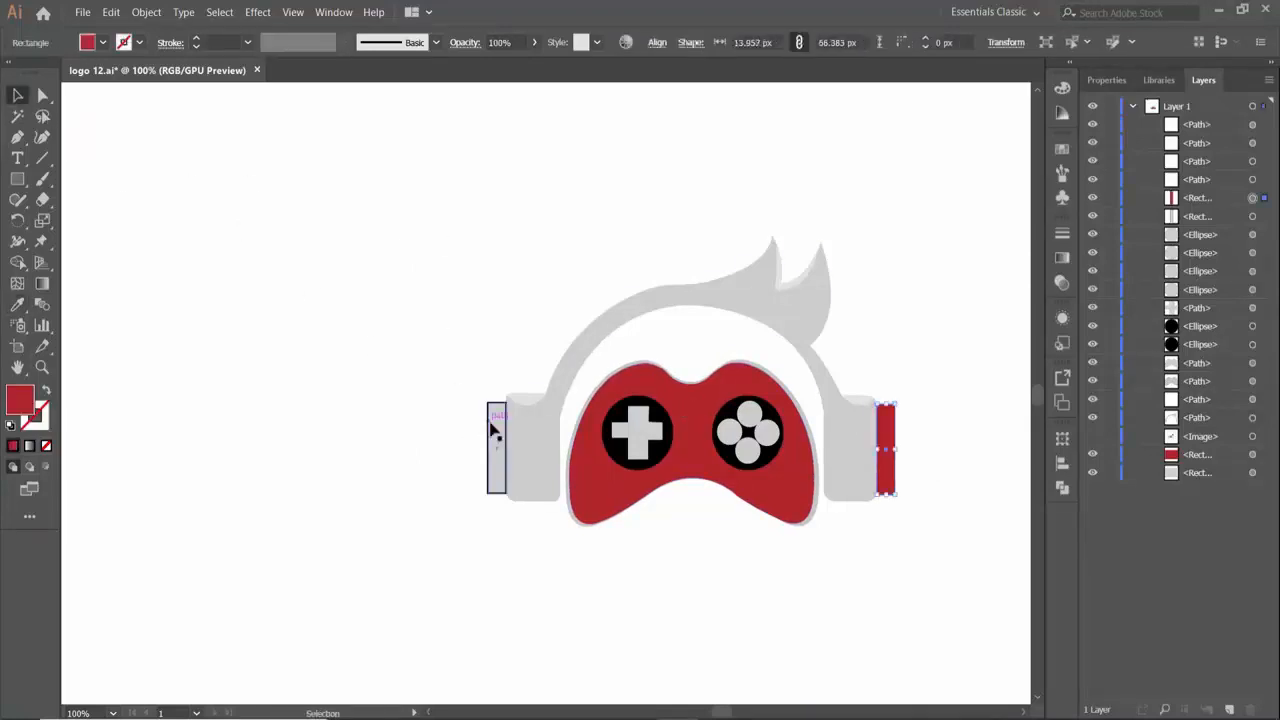
left_click(498, 437)
key("i")
left_click(640, 377)
left_click(17, 95)
left_click(228, 487)
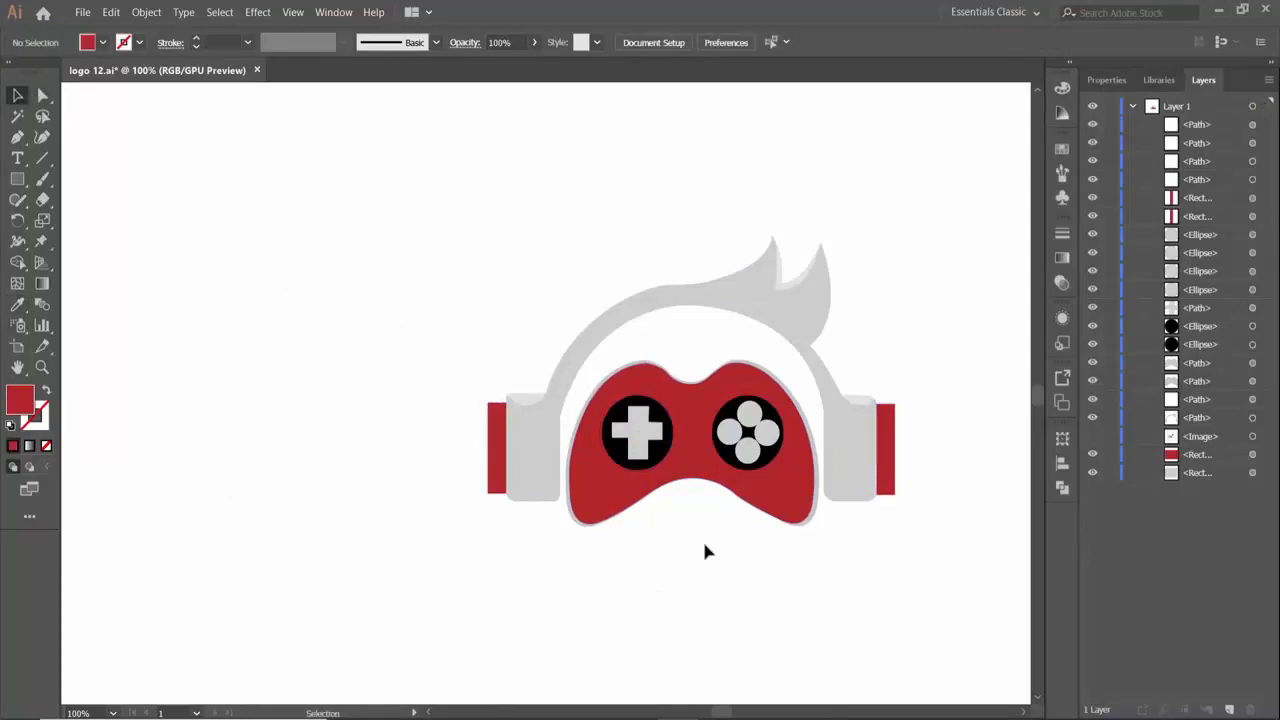
key("ctrl+plus")
key("ctrl+plus")
key("ctrl+plus")
scroll(574, 377, "down", 4)
left_click(17, 179)
left_click_drag(211, 293, 219, 294)
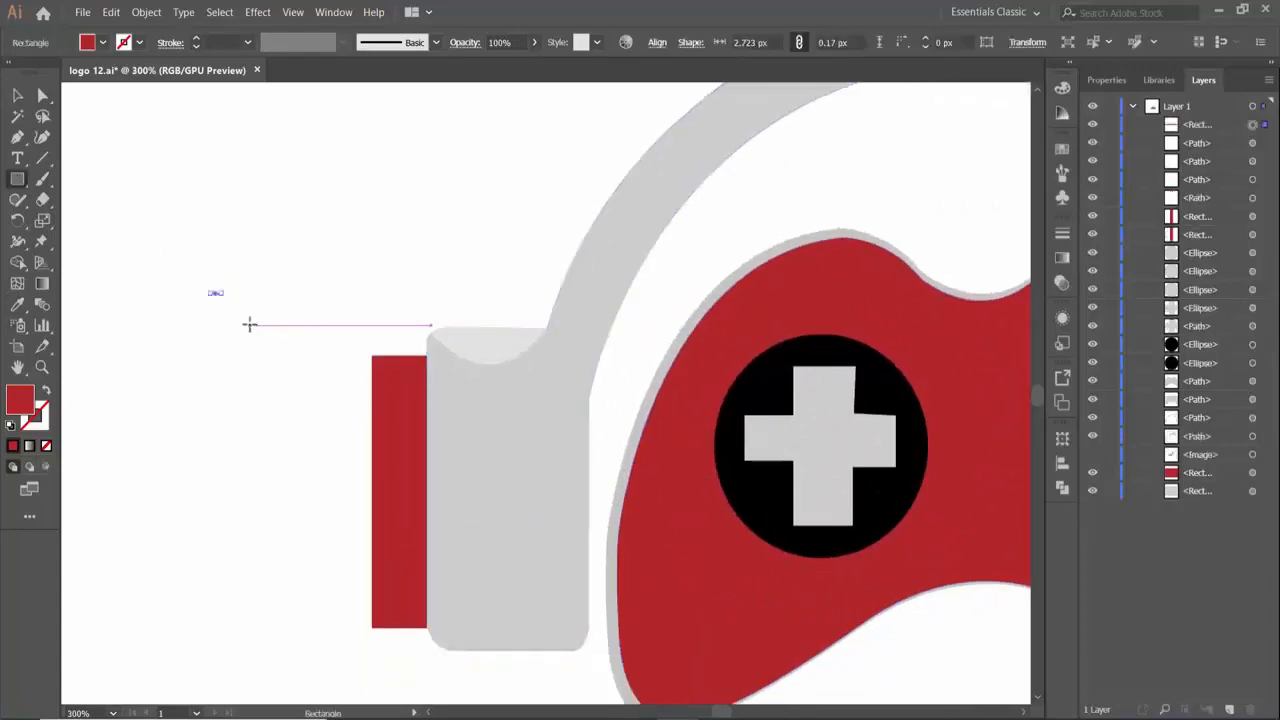
key("Delete")
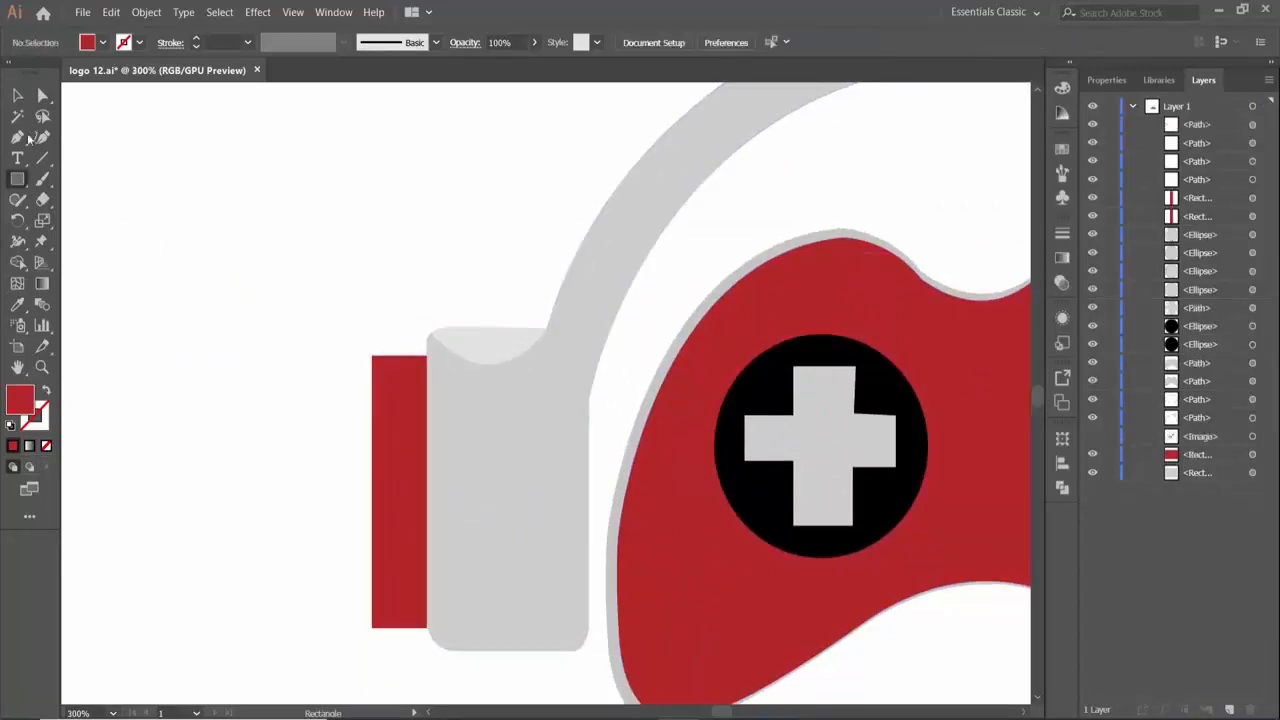
- Duplicate the left ear cup's red rectangle beside it and shrink the copy to a strip about 14 by 1.6 px
key("v")
left_click_drag(370, 418, 305, 365, "alt")
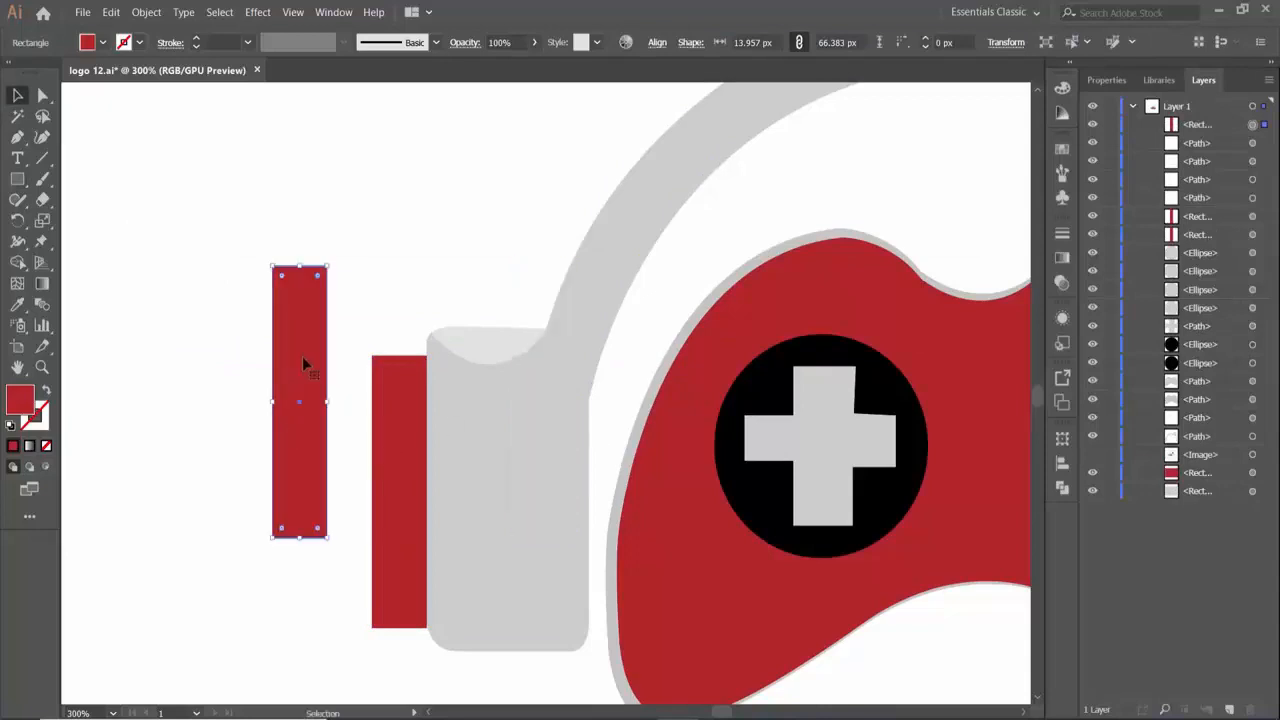
left_click_drag(299, 266, 299, 532)
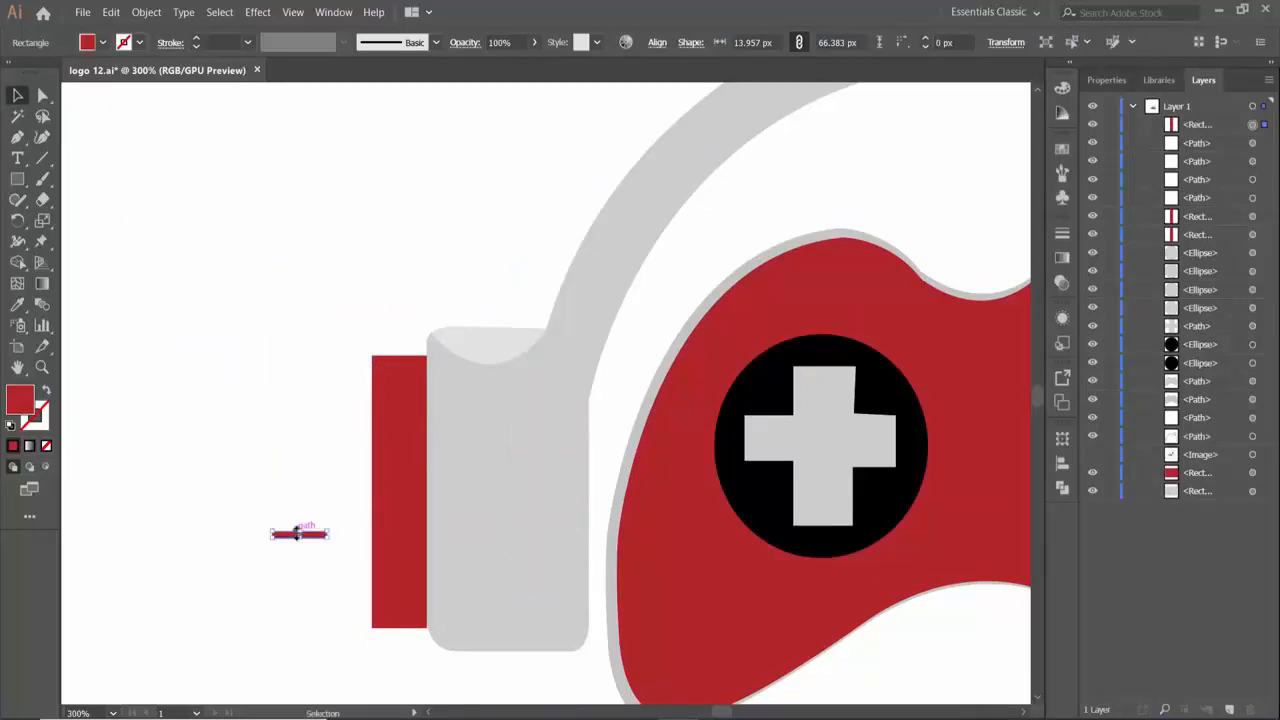
- Recolor the thin strip with the headphone's light gray and place it across the upper end of the left red rectangle
key("i")
left_click(517, 417)
key("v")
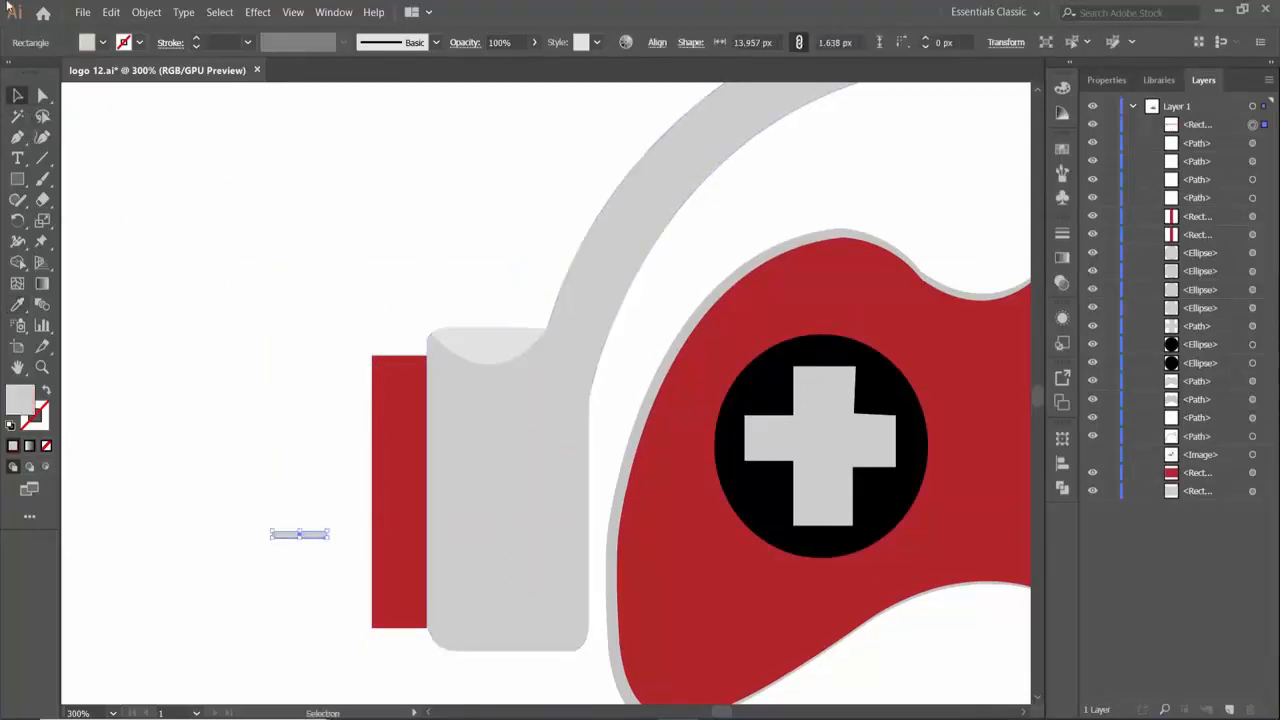
left_click_drag(313, 537, 415, 367)
- Copy and paste the gray strip and place the duplicate just below the first on the left red rectangle
left_click(112, 13)
left_click(133, 86)
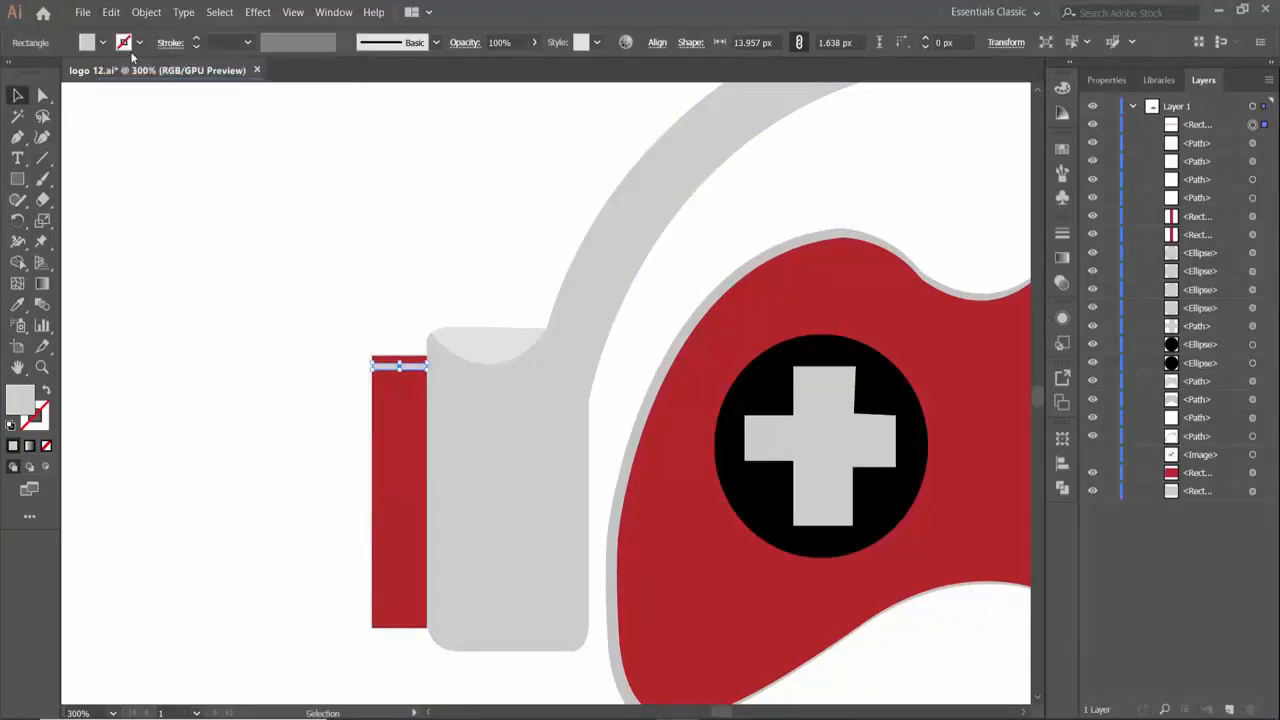
left_click(112, 13)
left_click(150, 119)
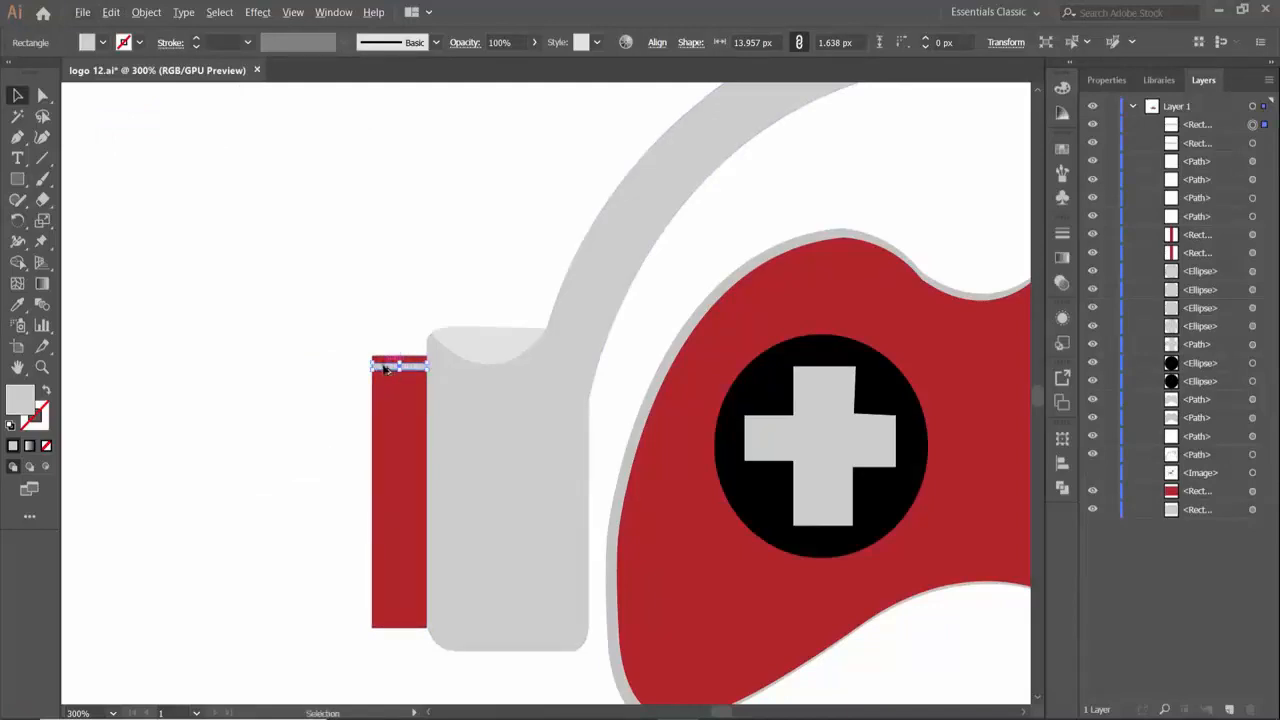
left_click_drag(384, 368, 414, 396)
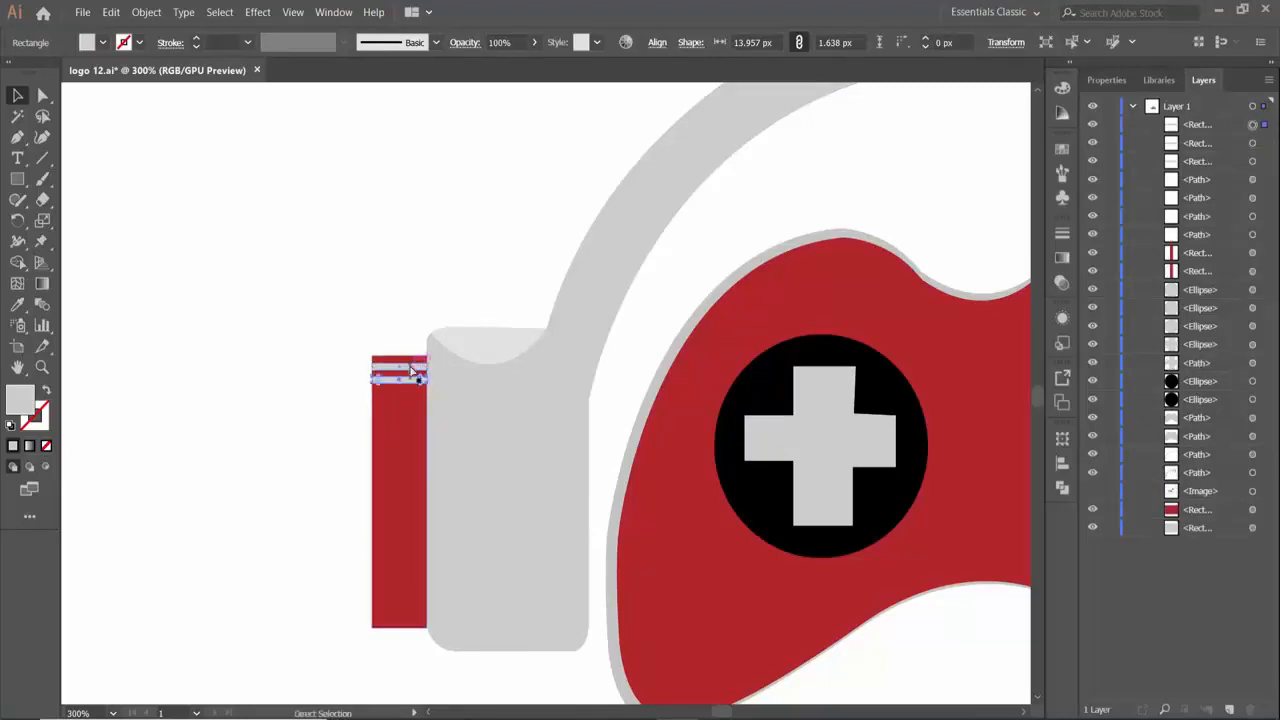
- Try to copy the two gray strips to the lower end of the left red rectangle
left_click(414, 367, "shift")
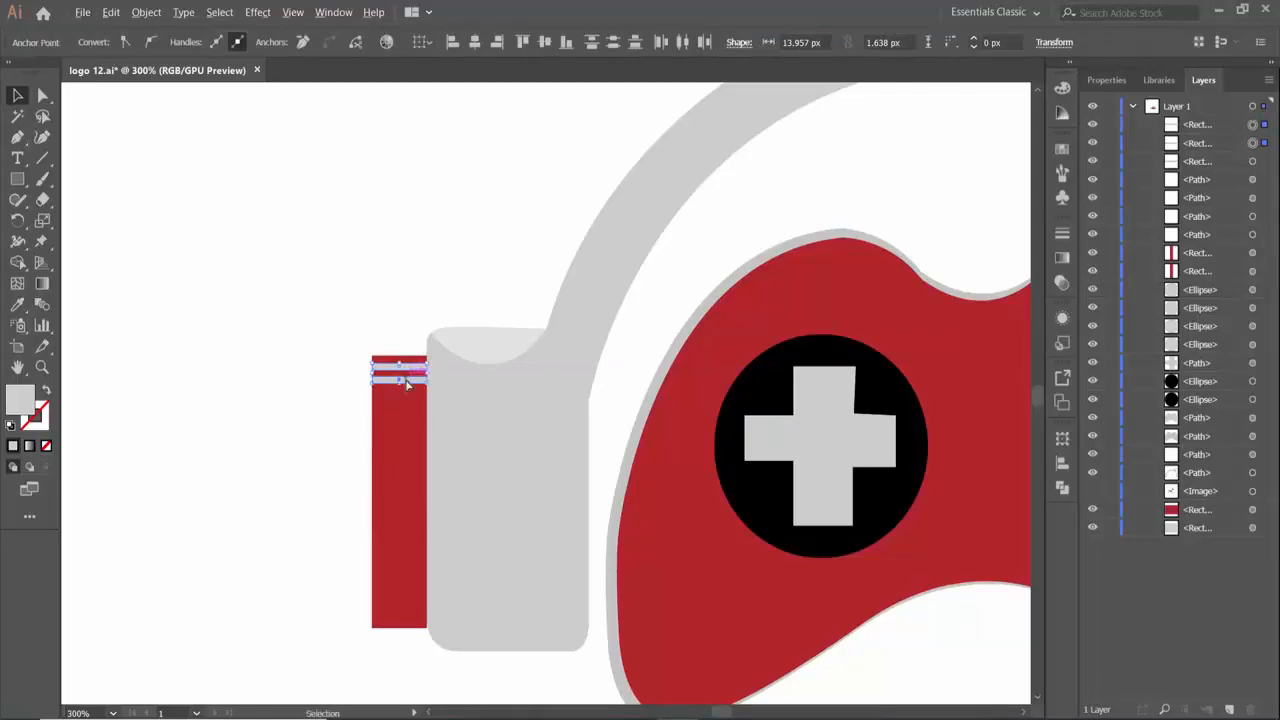
left_click_drag(407, 382, 392, 616)
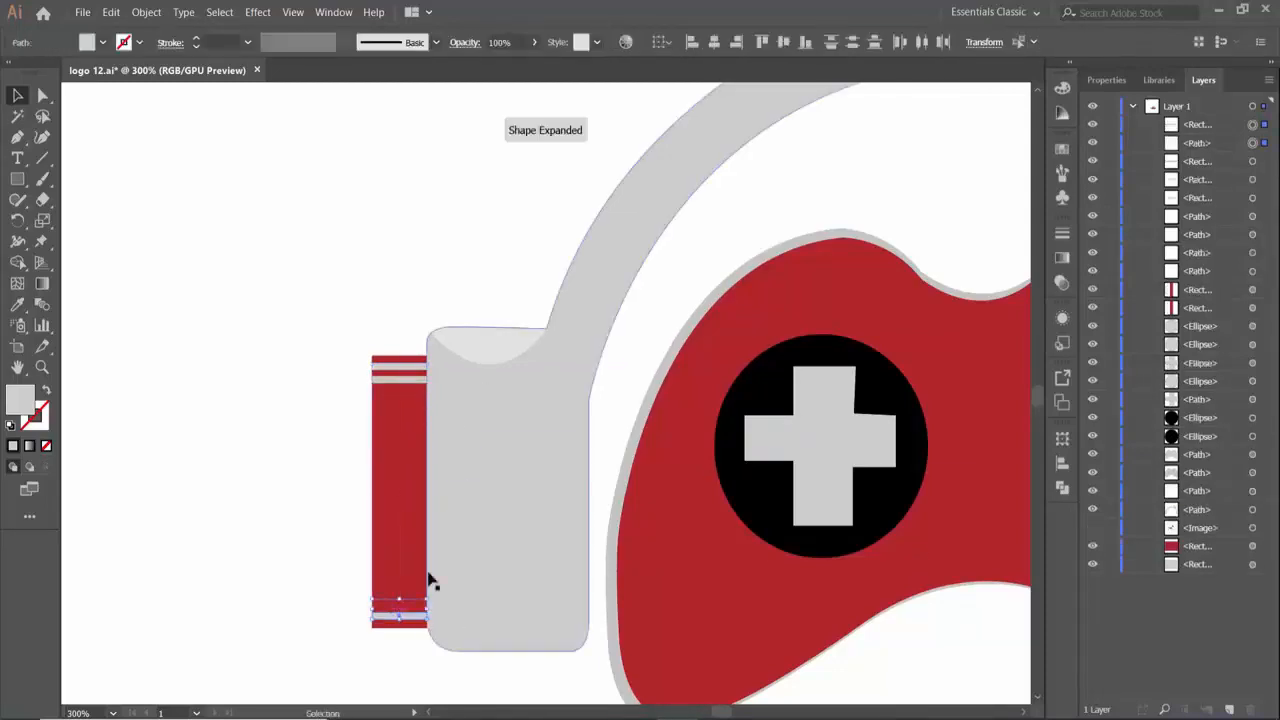
left_click(353, 612)
key("ctrl+[")
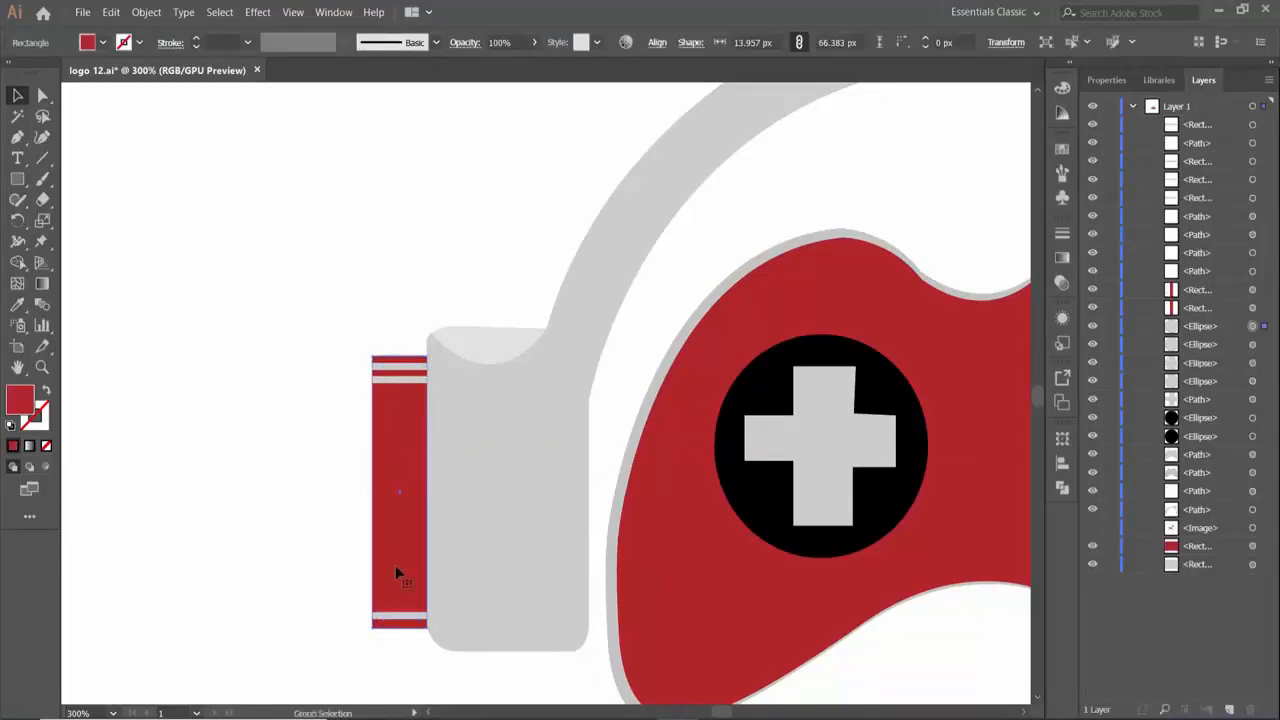
key("ctrl+z")
left_click(397, 615)
key("Delete")
- Copy both gray strips from the upper end of the left red rectangle to its lower end
left_click(403, 379)
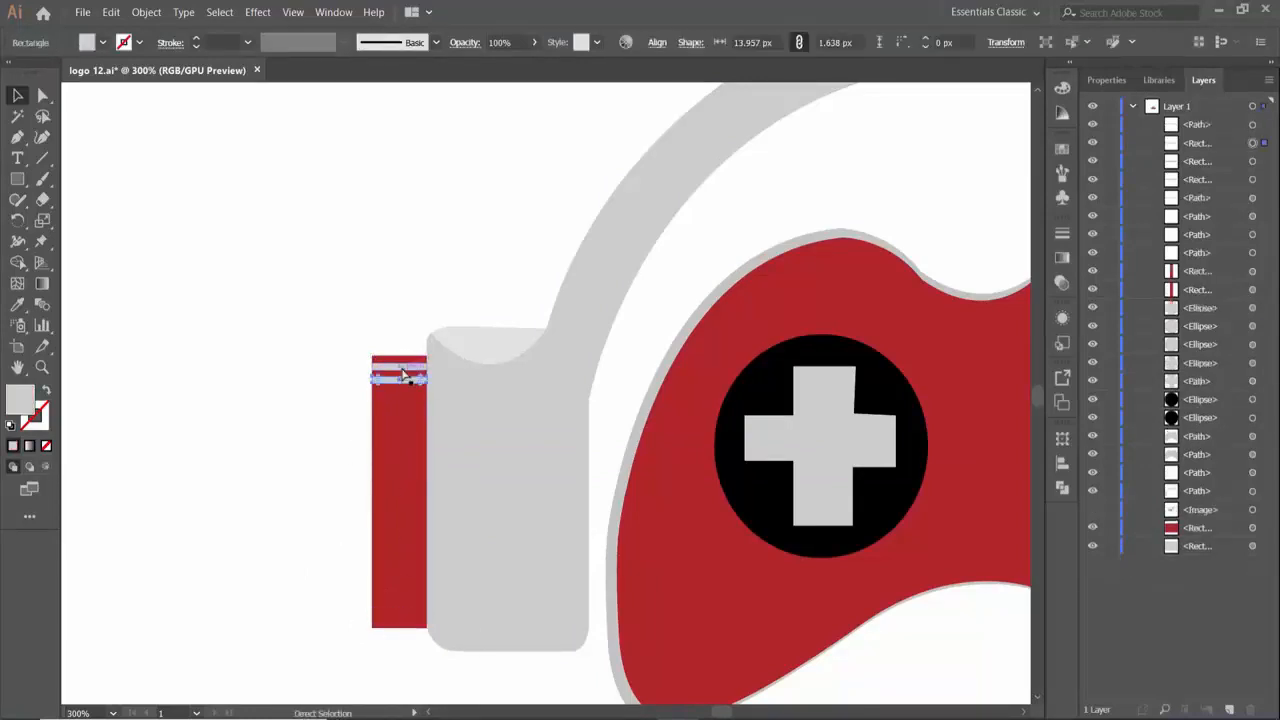
left_click(381, 368, "shift")
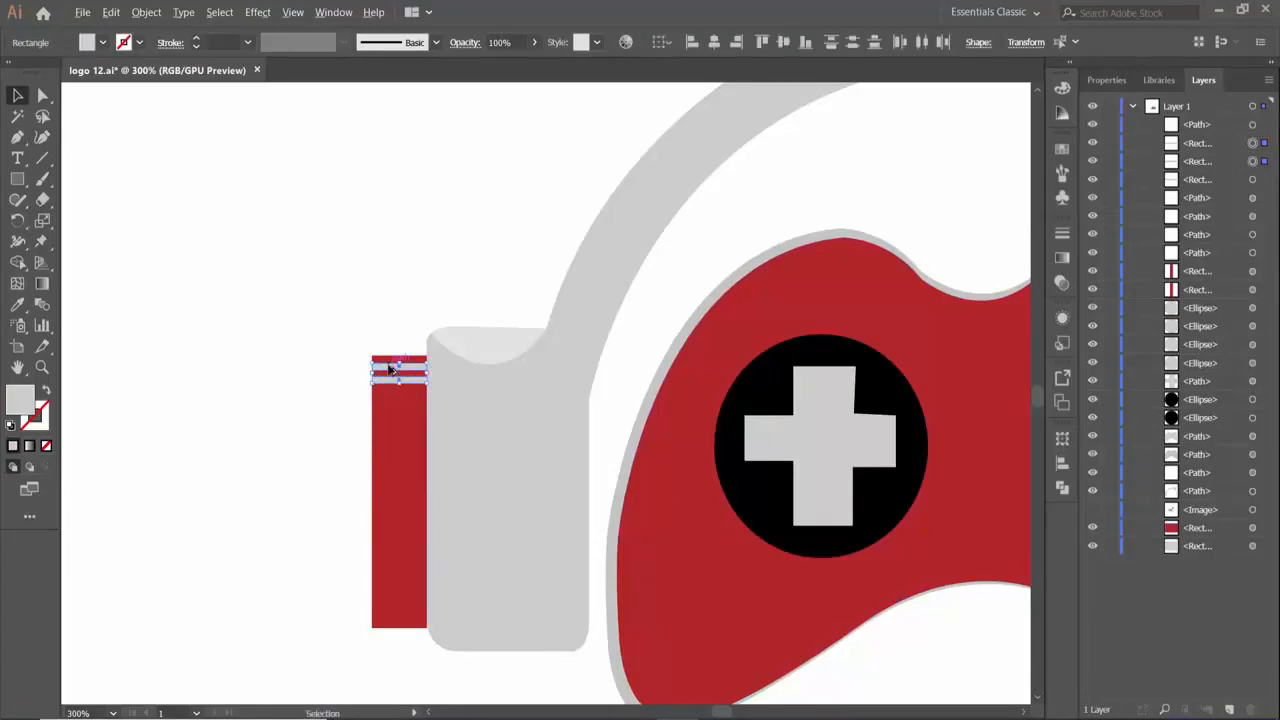
left_click_drag(390, 369, 388, 605)
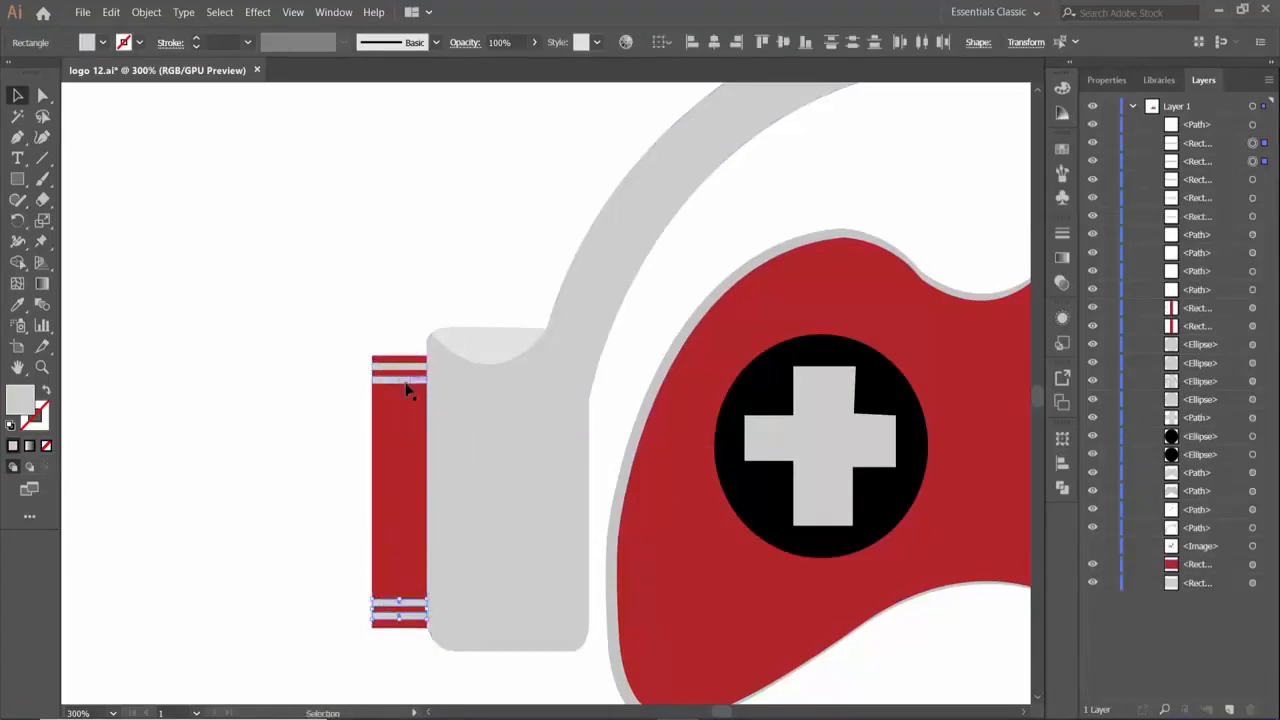
- Copy all four gray strips from the left red rectangle onto the matching ends of the right red rectangle
left_click(405, 382, "shift")
left_click(405, 368, "shift")
left_click_drag(498, 349, 322, 312)
key("ctrl+minus")
key("ctrl+minus")
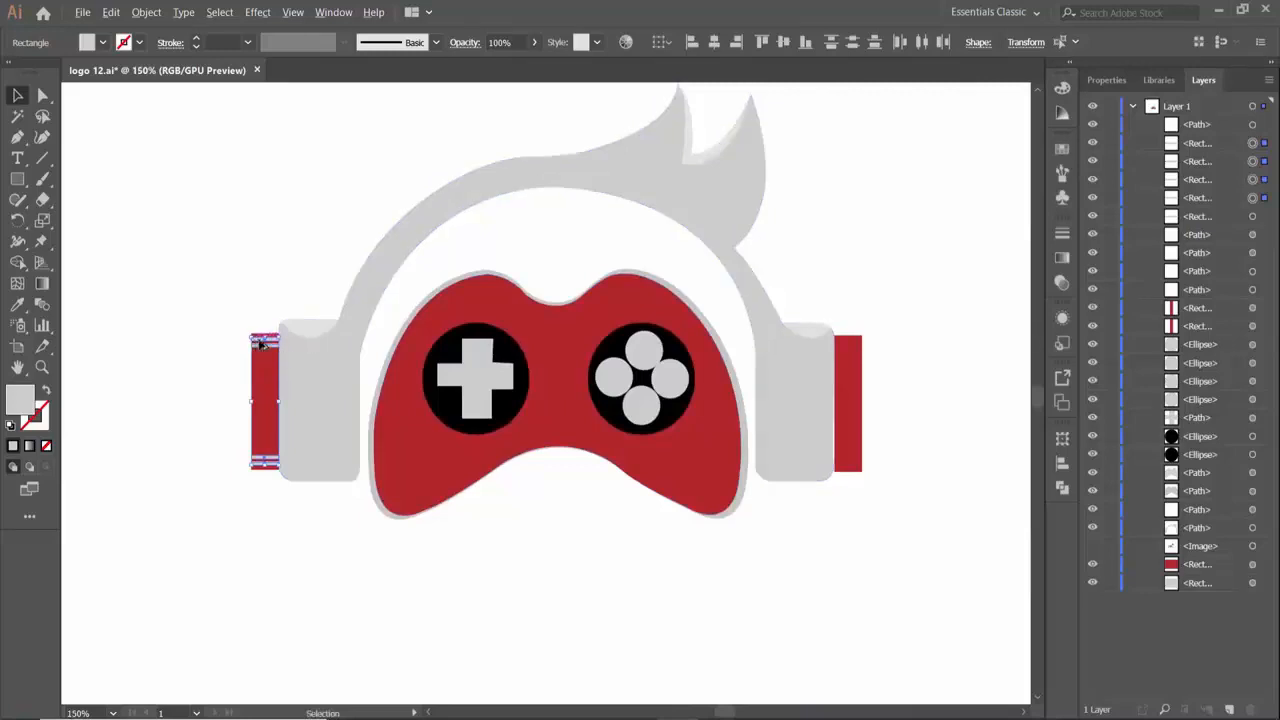
left_click_drag(262, 343, 846, 395)
left_click(843, 640)
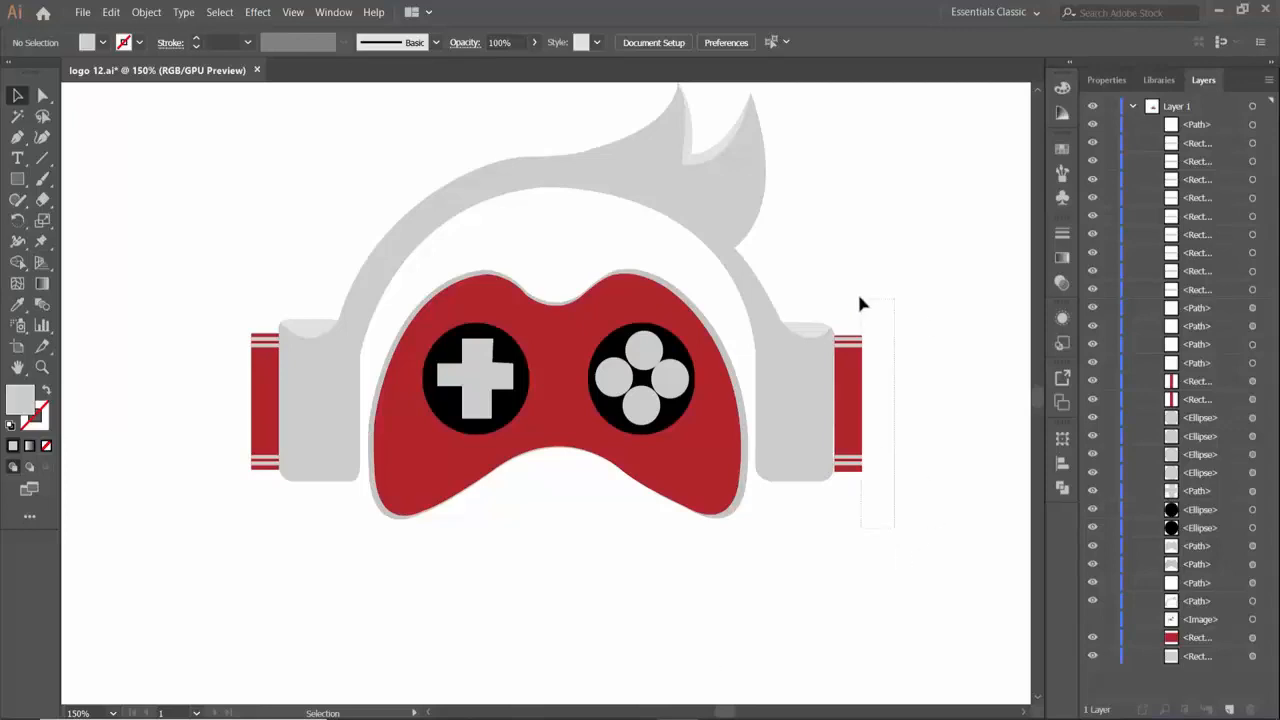
- Narrow the right red rectangle together with its gray strips to about half its width, keeping it against the ear cup
left_click_drag(859, 298, 857, 297)
left_click_drag(862, 403, 848, 403)
left_click(757, 490)
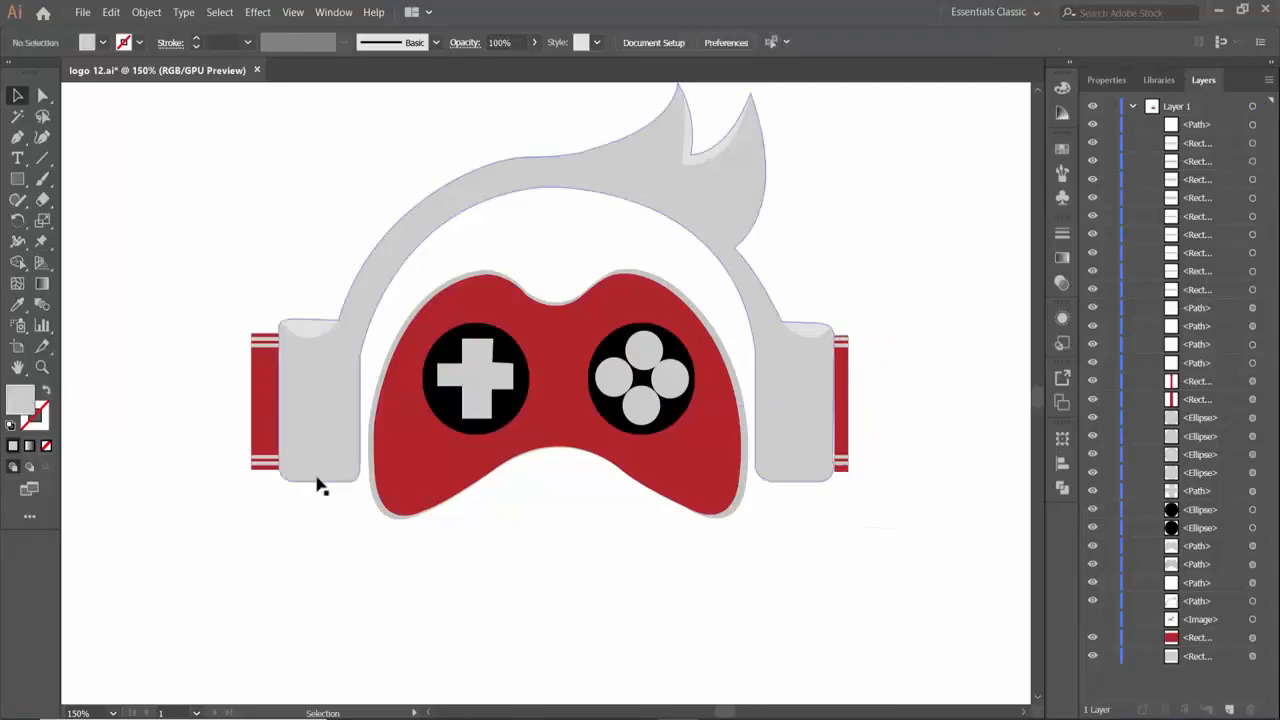
- Delete the left striped red rectangle and replace it with a copy of the narrowed right one against the left ear cup
left_click_drag(265, 492, 228, 285)
key("Delete")
left_click_drag(838, 317, 842, 470)
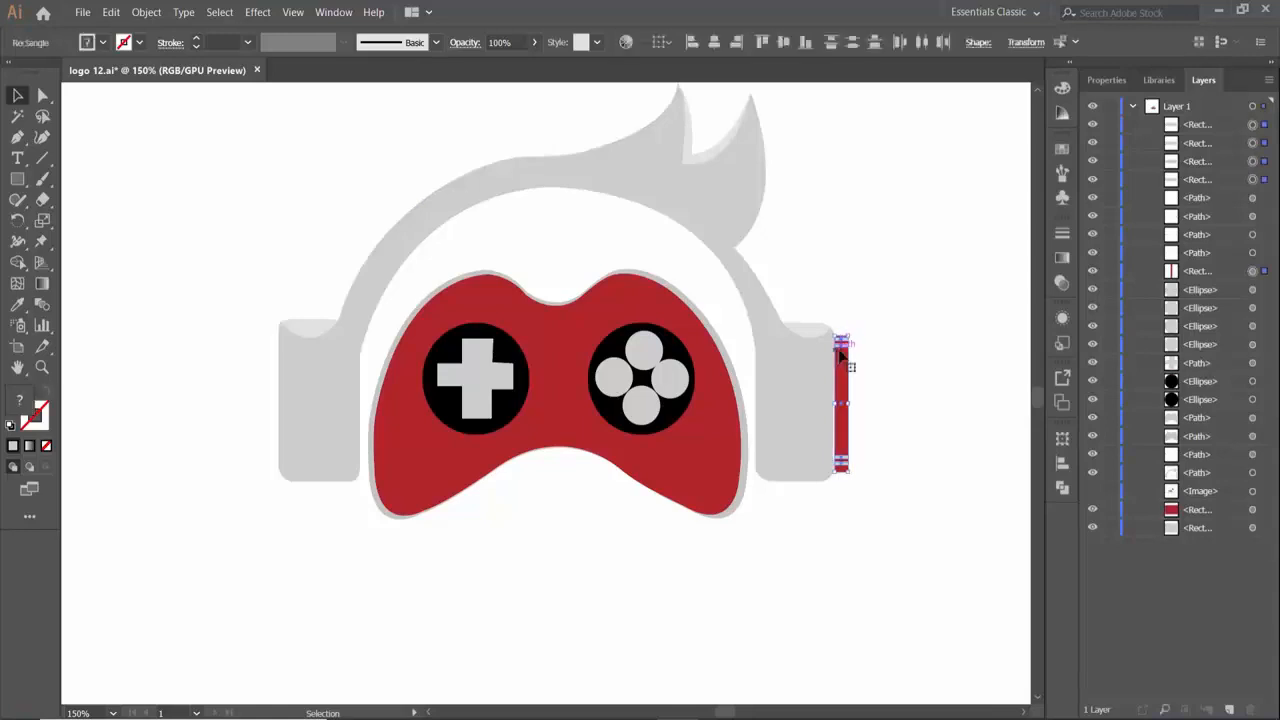
left_click_drag(847, 372, 291, 366)
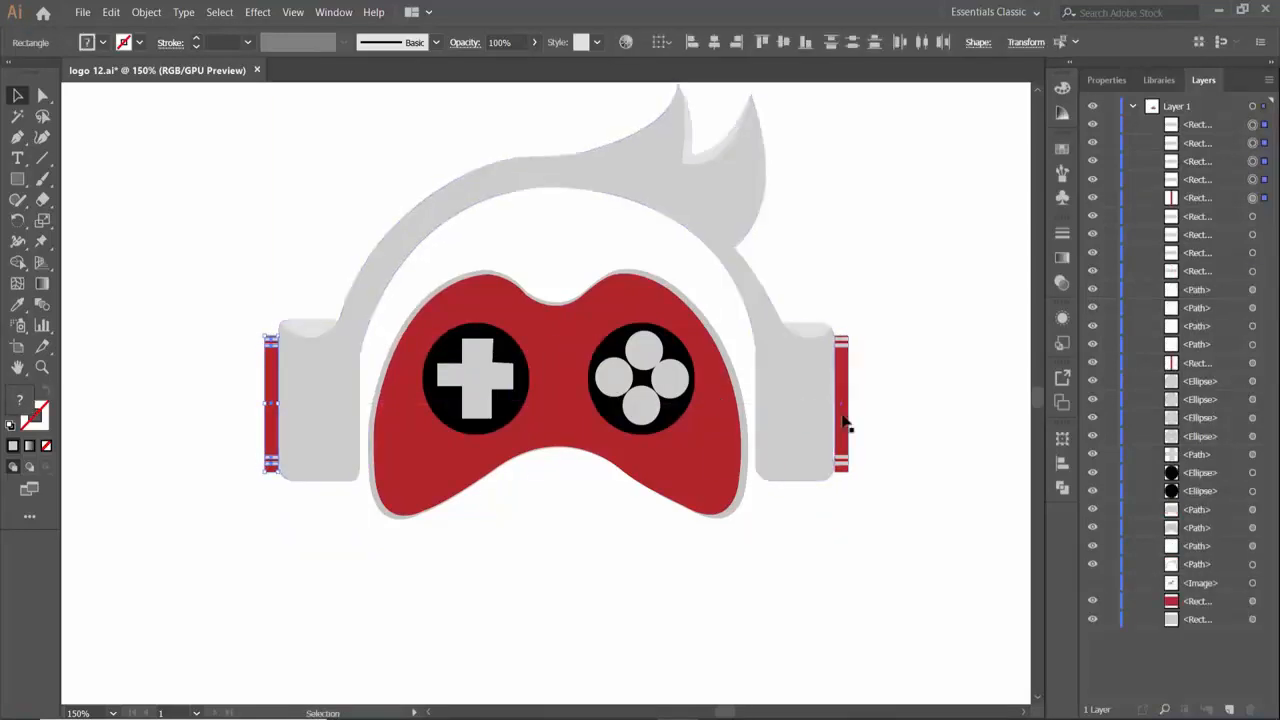
left_click(842, 423)
left_click(903, 526)
left_click_drag(852, 318, 842, 487)
left_click(844, 483)
- Group all the headphone, hair and gamepad shapes and move the group left on the artboard
key("ctrl+minus")
key("ctrl+minus")
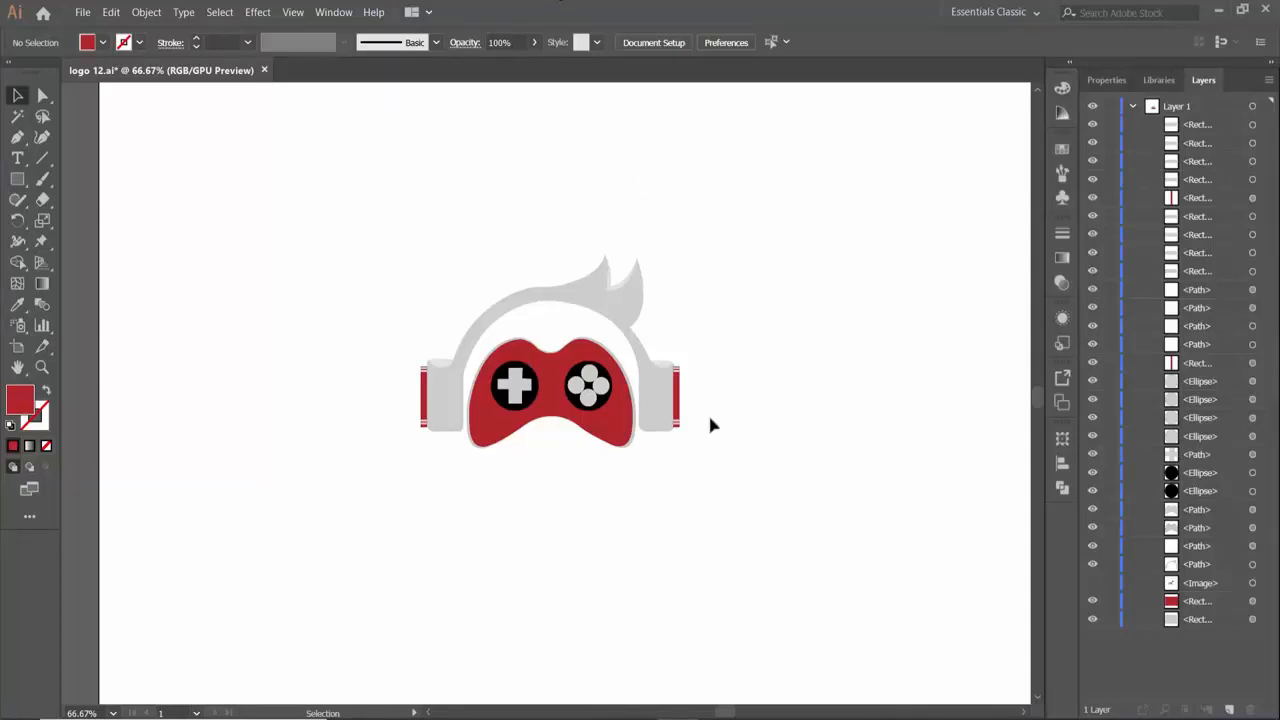
left_click_drag(330, 230, 717, 494)
key("ctrl+g")
left_click_drag(614, 440, 518, 438)
left_click(668, 385)
- Add the text "Gamers" at 48 pt to the right of the logo group
key("t")
left_click(662, 345)
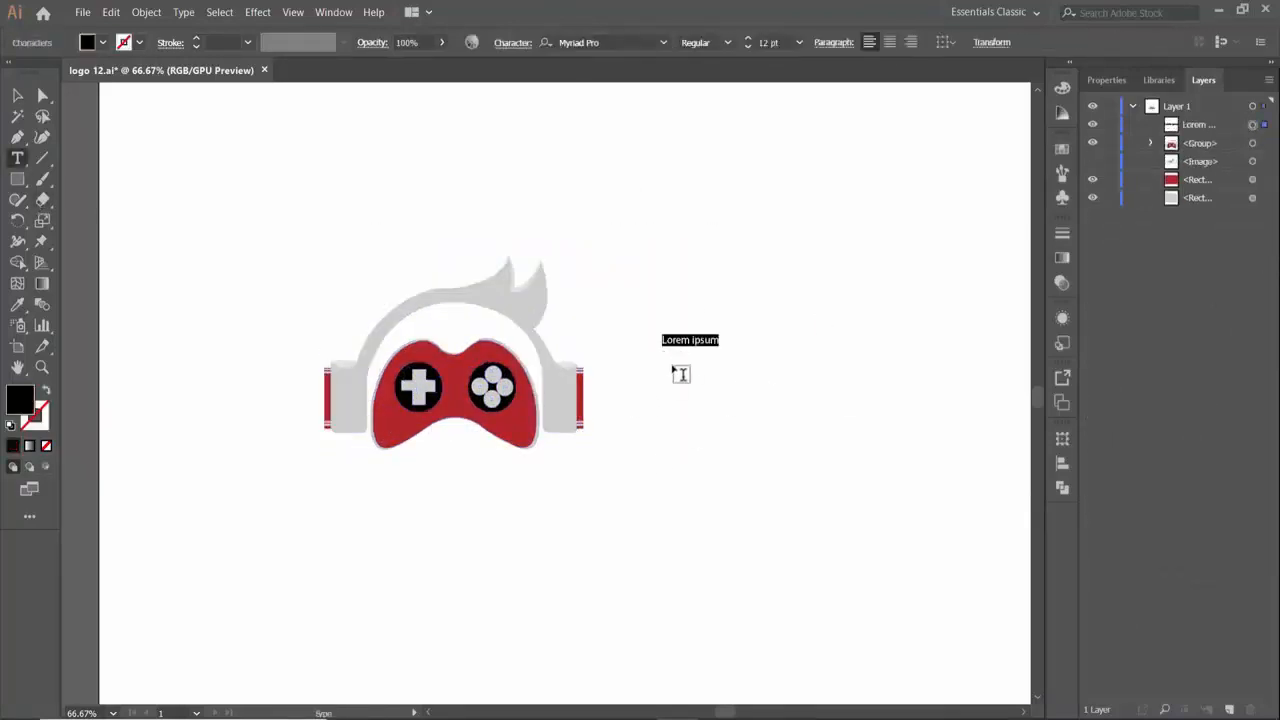
left_click(799, 42)
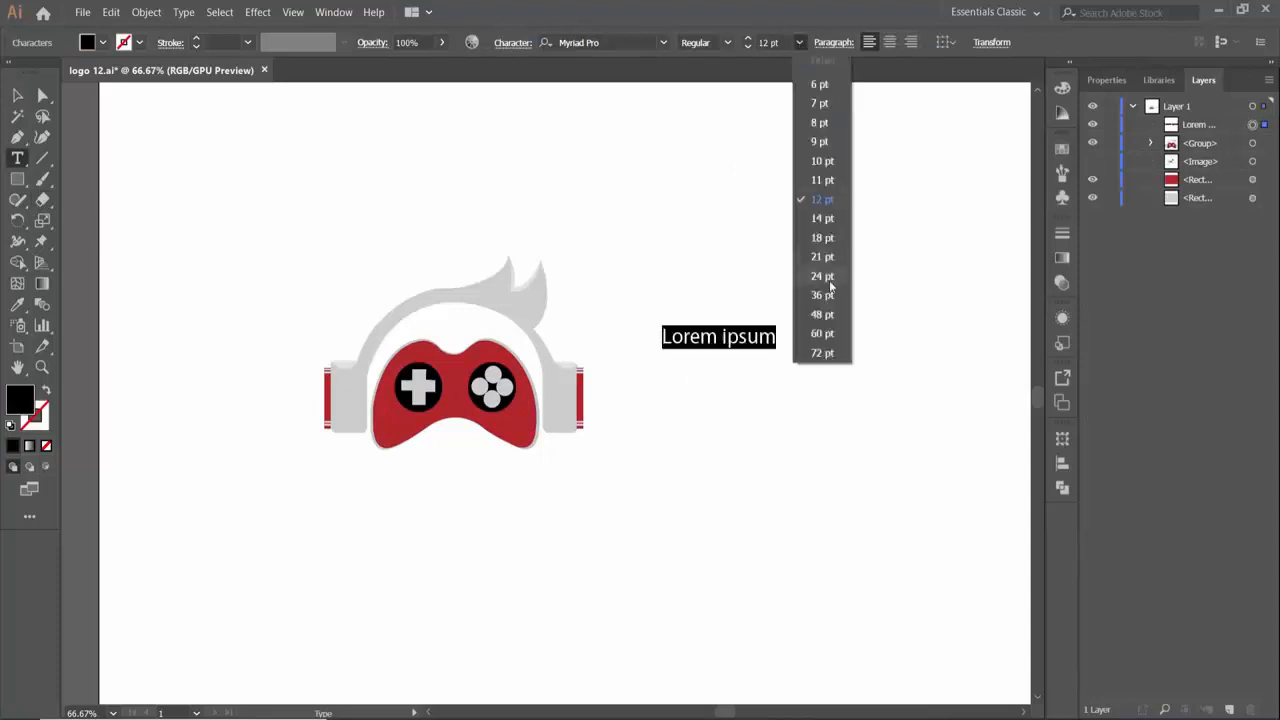
left_click(818, 308)
type("Gamers")
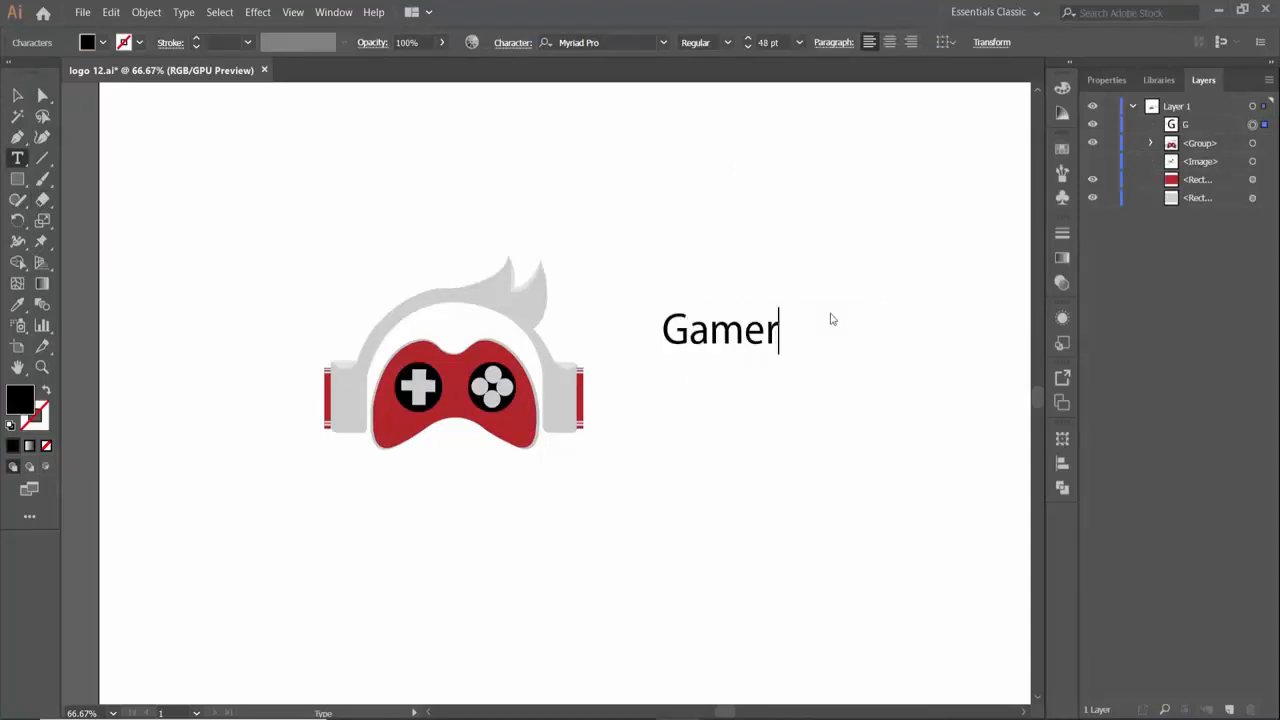
- Try the Niagara Engraved font on the "Gamers" text
left_click_drag(797, 330, 662, 330)
left_click(628, 42)
key("Down")
key("Down")
key("Down")
key("Down")
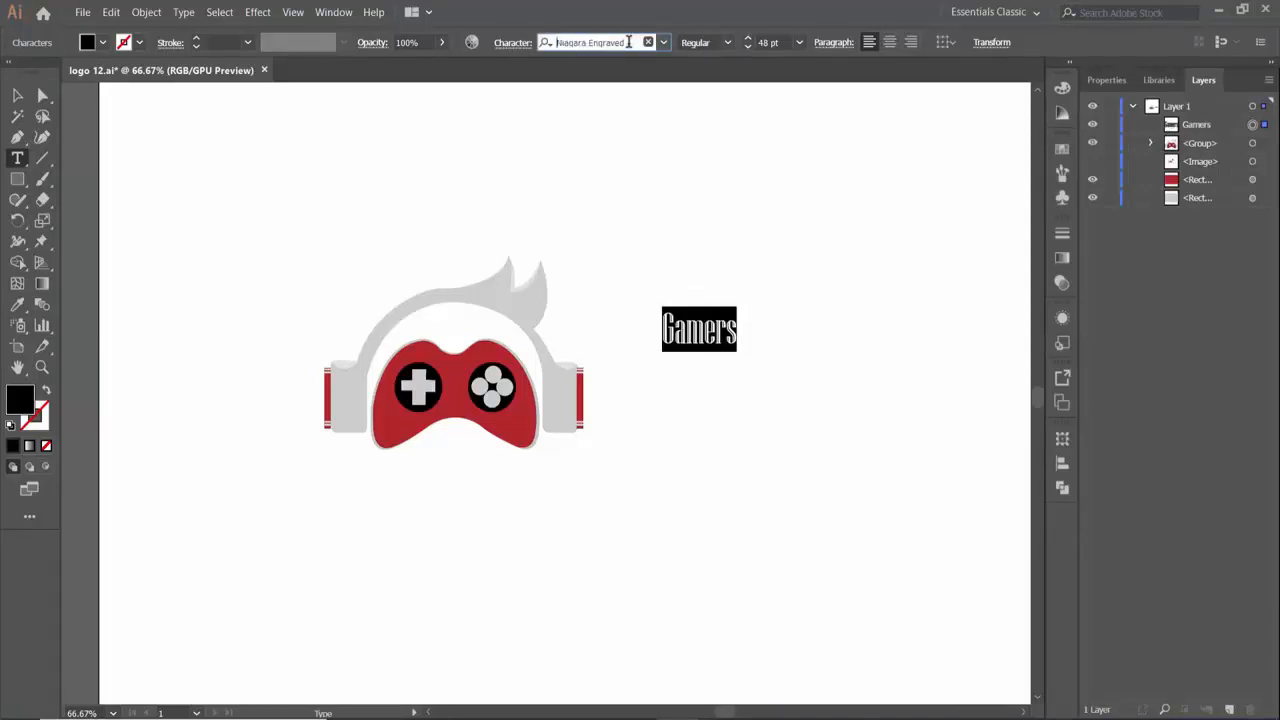
- Change the last letter of the "Gamers" text so it reads "Gamerz"
left_click(738, 330)
key("BackSpace")
type("z")
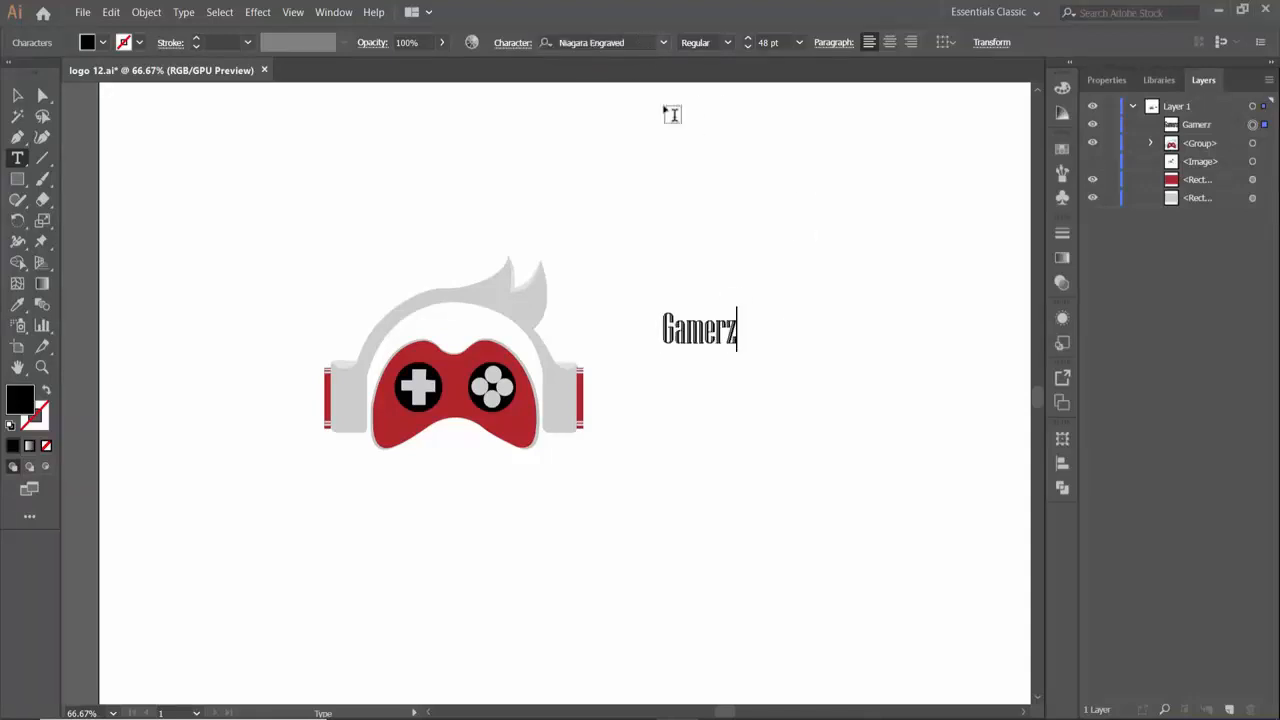
- Browse through the fonts for the "Gamerz" text and set it to Ovo
left_click_drag(738, 330, 660, 326)
left_click(633, 42)
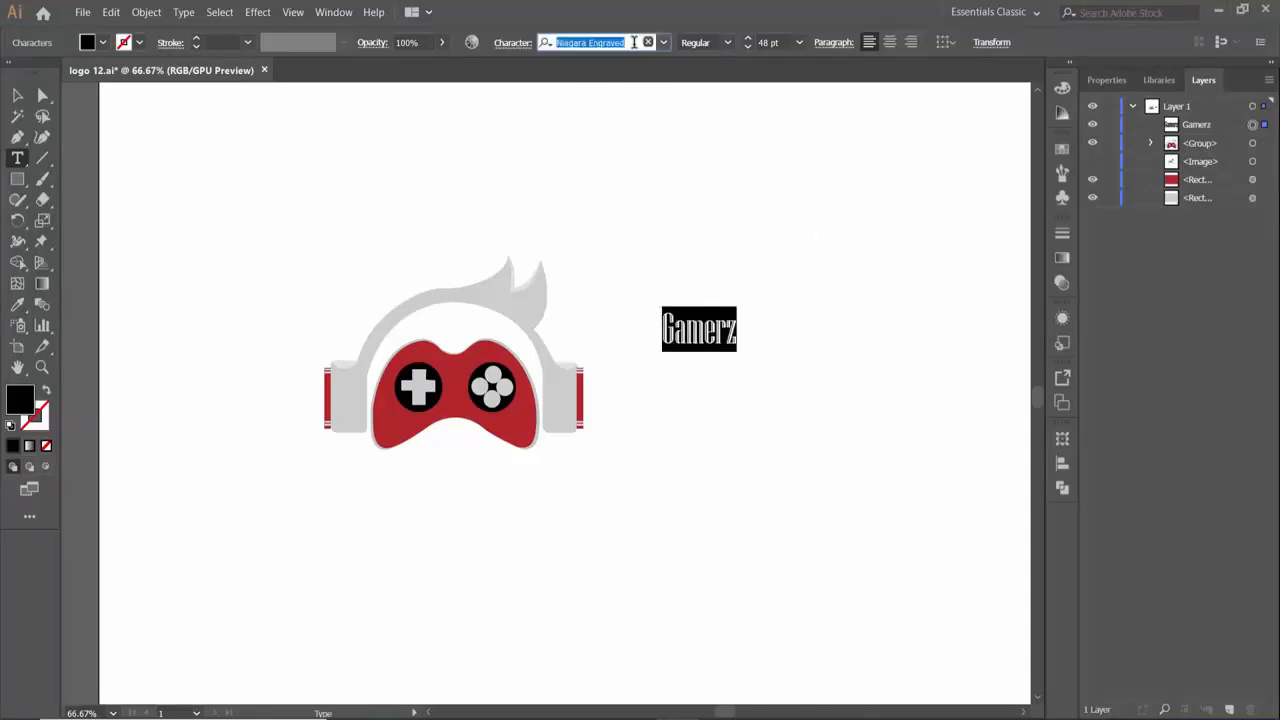
key("Down")
key("Down")
key("Down")
key("Down")
key("Down")
key("Down")
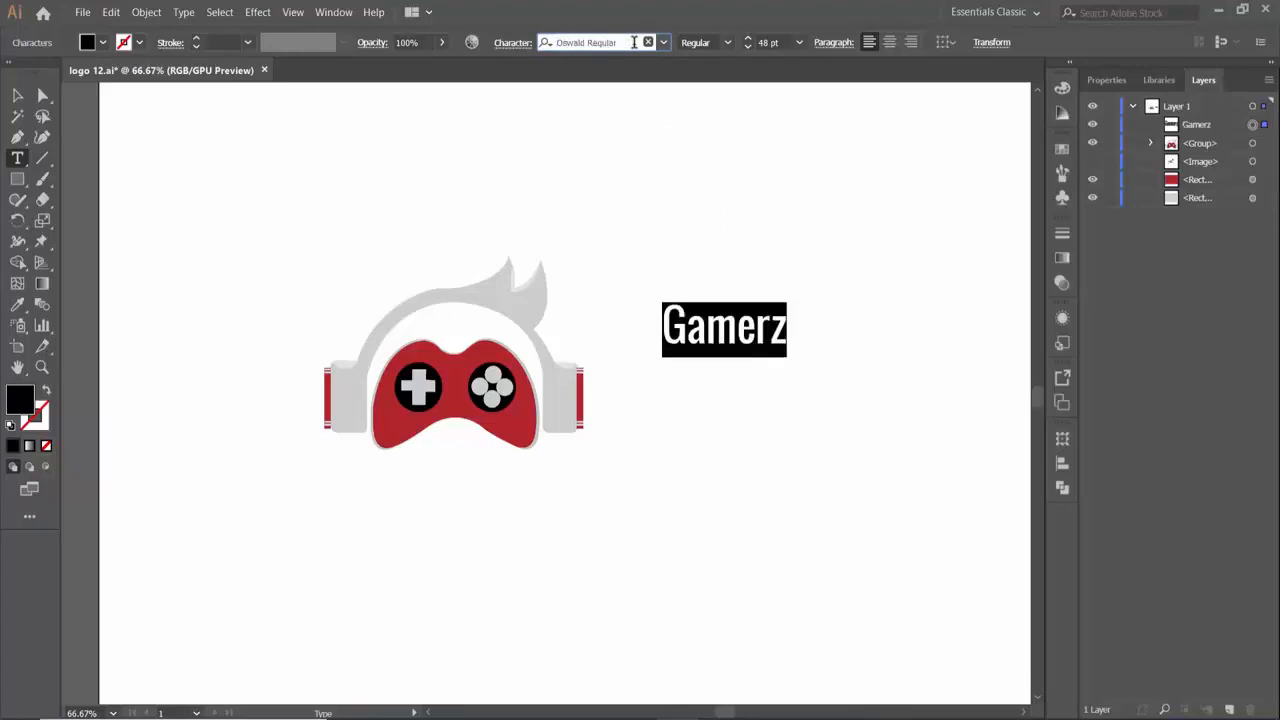
key("Down")
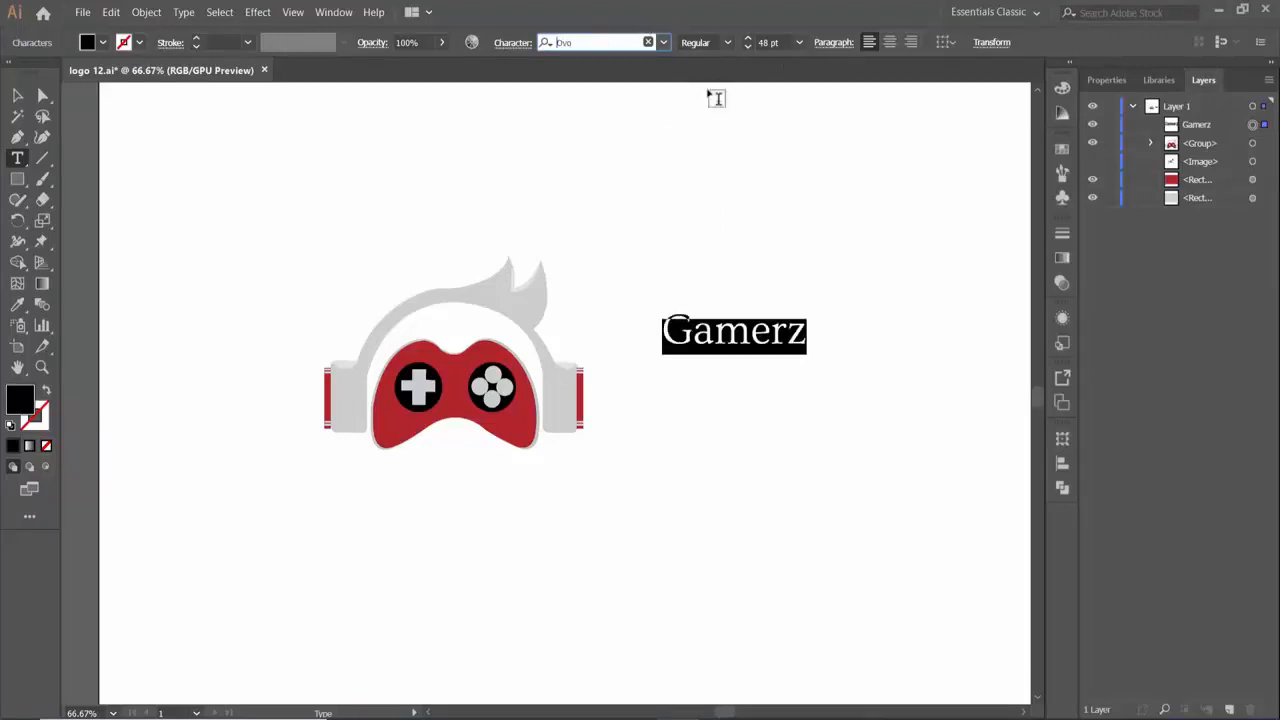
- Move the "Gamerz" text directly beside the right ear cup
left_click(17, 95)
left_click(640, 220)
left_click_drag(741, 334, 664, 387)
left_click(793, 363)
- Add a separate "Swag" text in the Ovo font below the "Gamerz" text
left_click(17, 158)
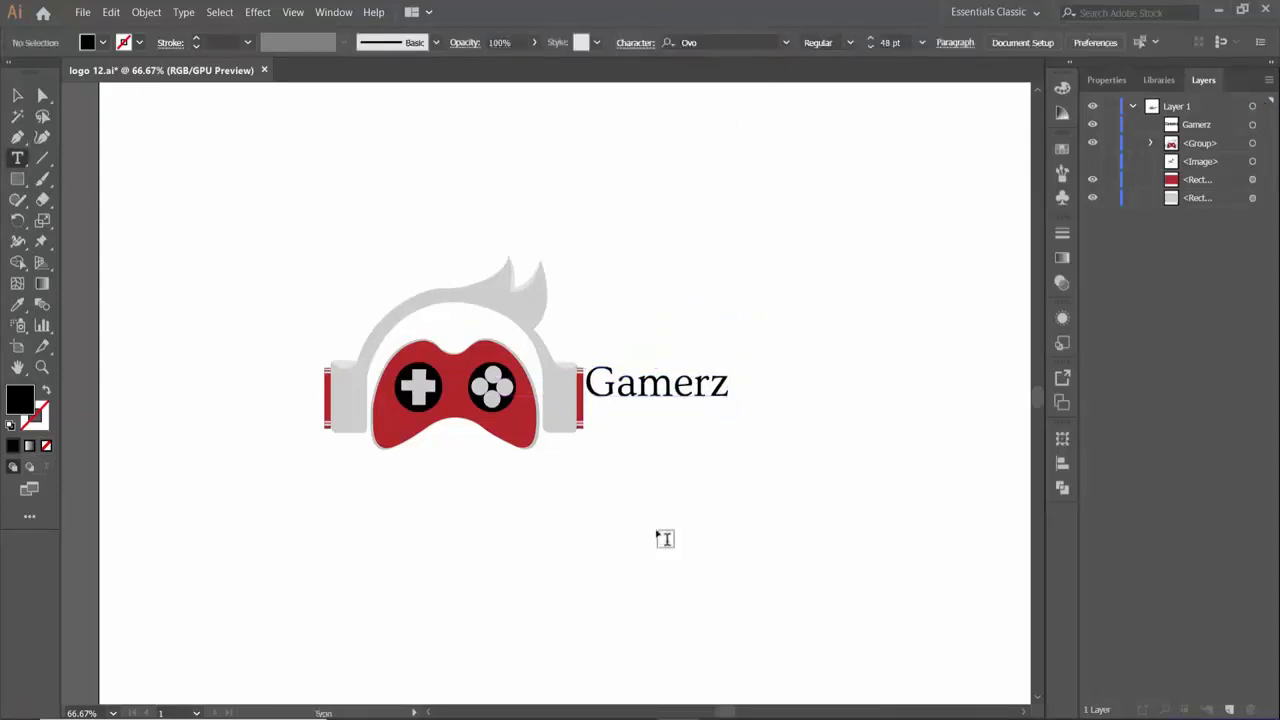
left_click(636, 494)
type("Swag")
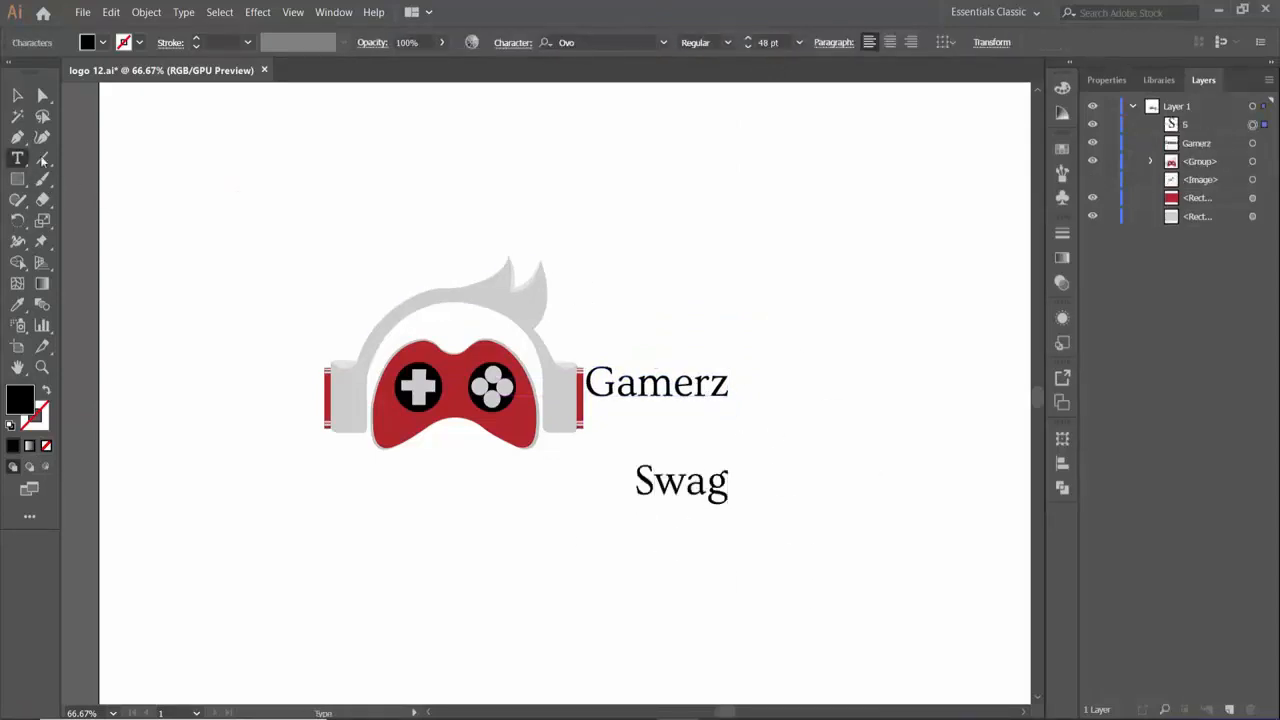
key("Escape")
- Move the "Swag" text up and center it closely beneath "Gamerz"
left_click_drag(680, 490, 668, 457)
key("Right")
key("Right")
key("Right")
key("Right")
key("Right")
key("Right")
key("Right")
key("Right")
key("Right")
key("Right")
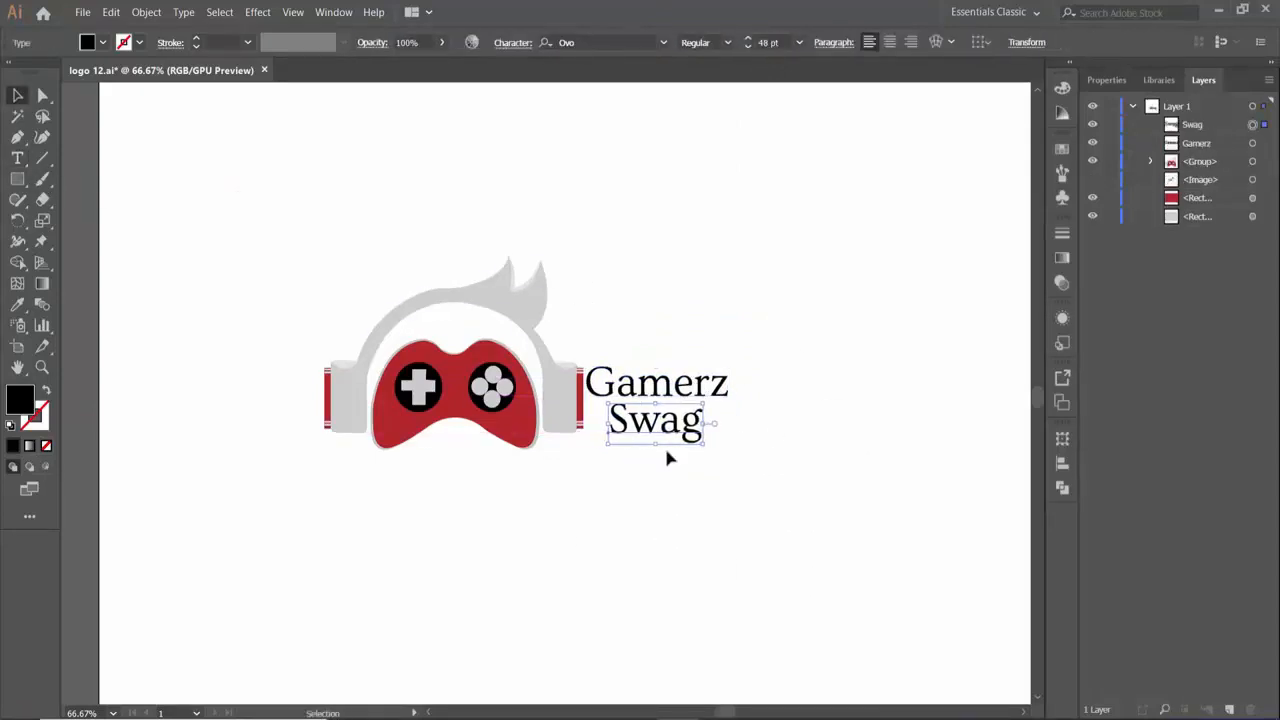
key("Up")
key("Up")
left_click(688, 467)
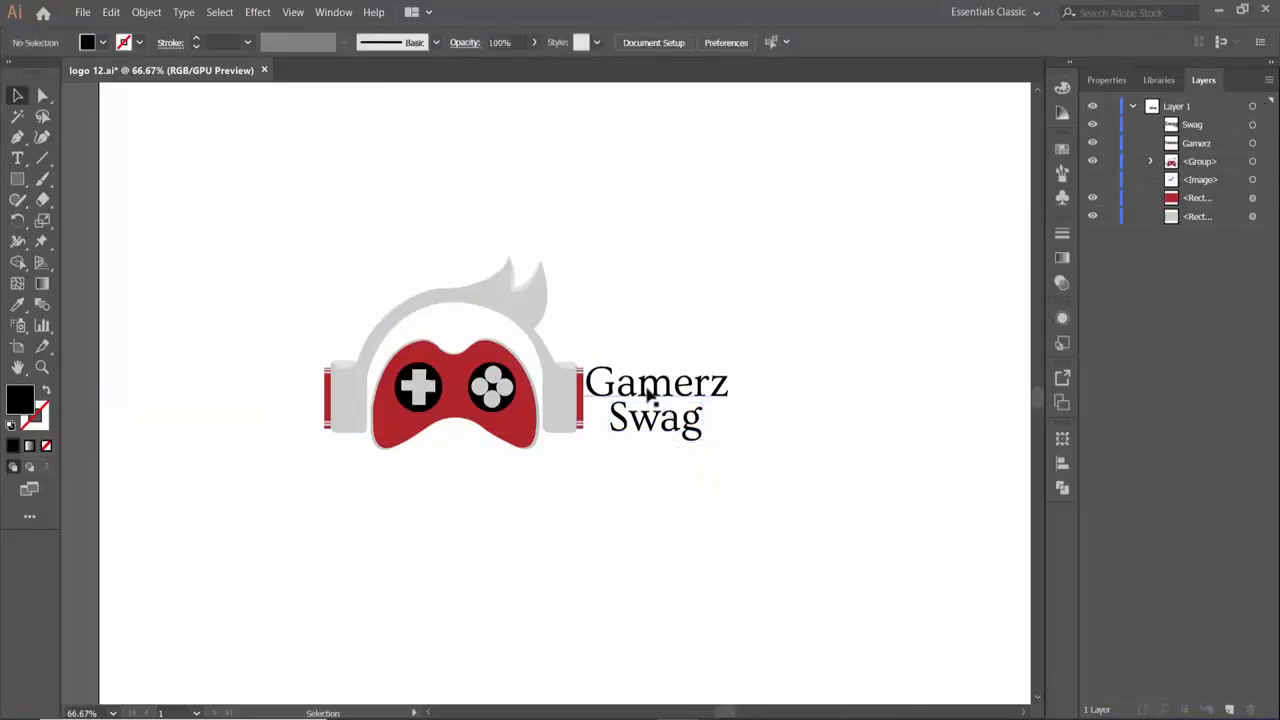
- Recolor the "Gamerz" text with the light gray sampled from the right ear cup
left_click(648, 392)
key("i")
left_click(567, 392)
key("v")
- Recolor the "Swag" text with the red sampled from the gamepad
left_click(639, 424)
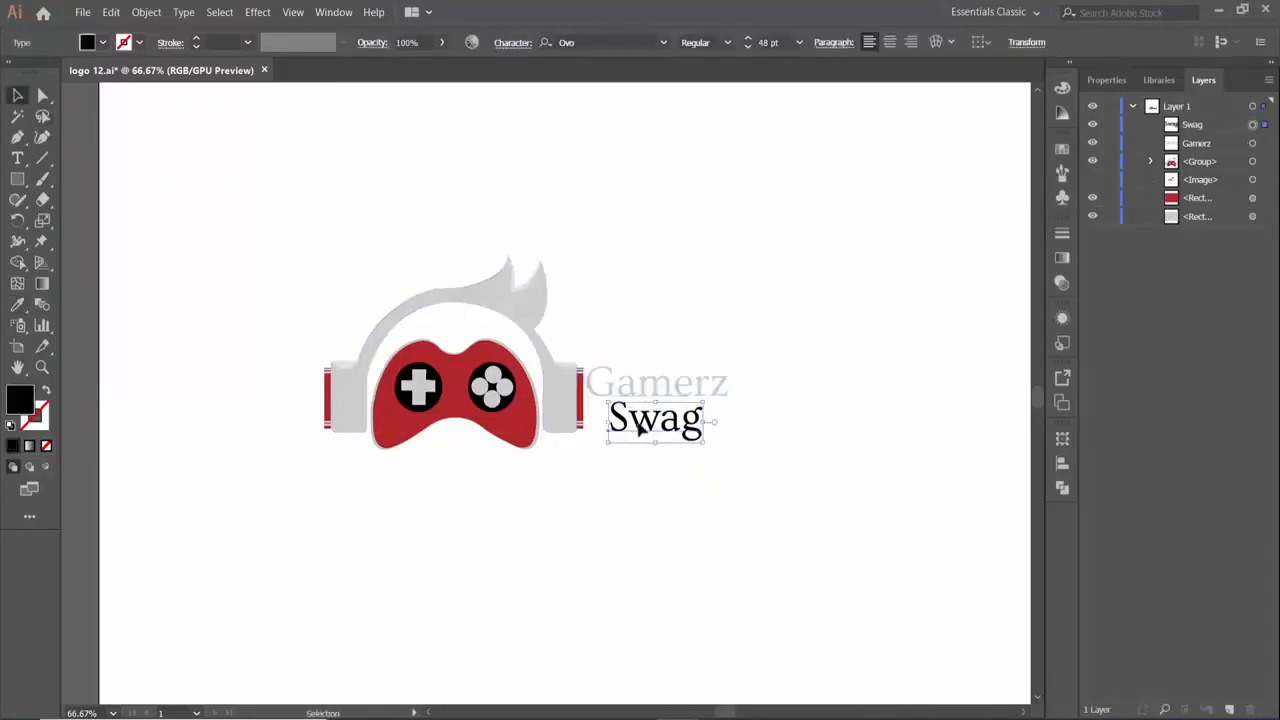
key("i")
left_click(509, 414)
key("v")
left_click(300, 294)
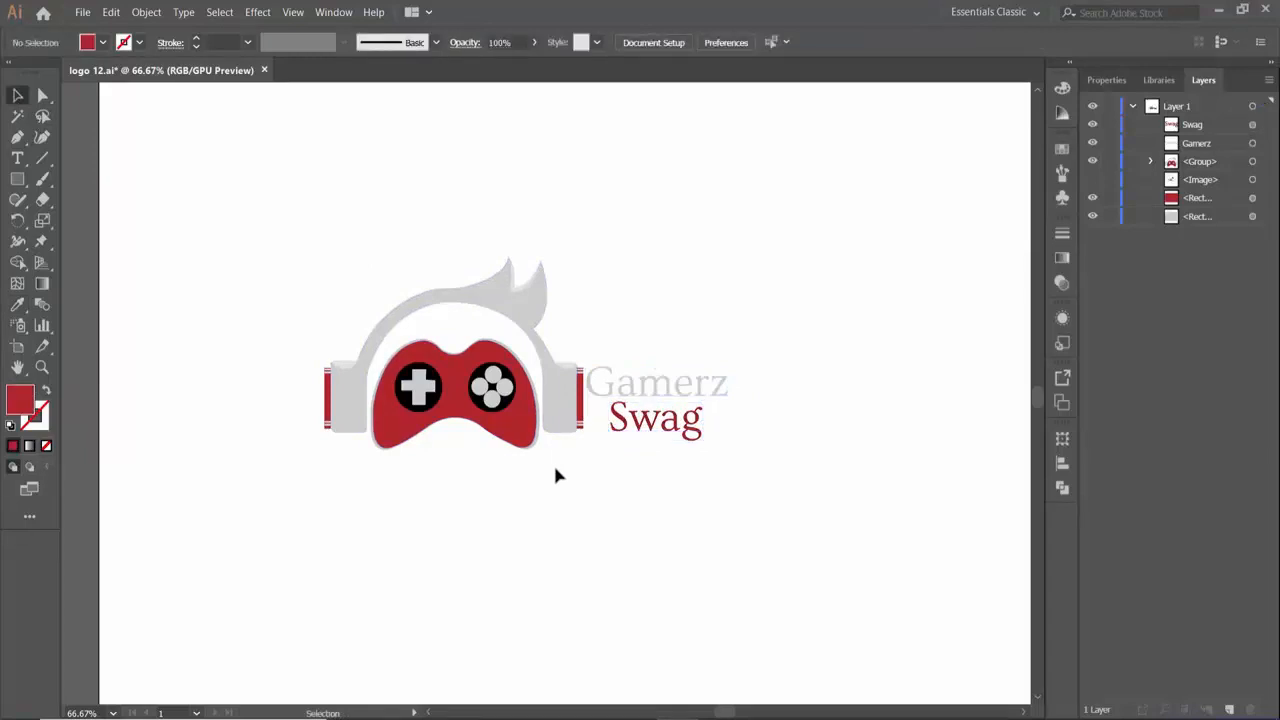
- Enlarge the "Gamerz" text to 60 pt and move it up and left, next to the hair
key("ctrl+minus")
key("ctrl+minus")
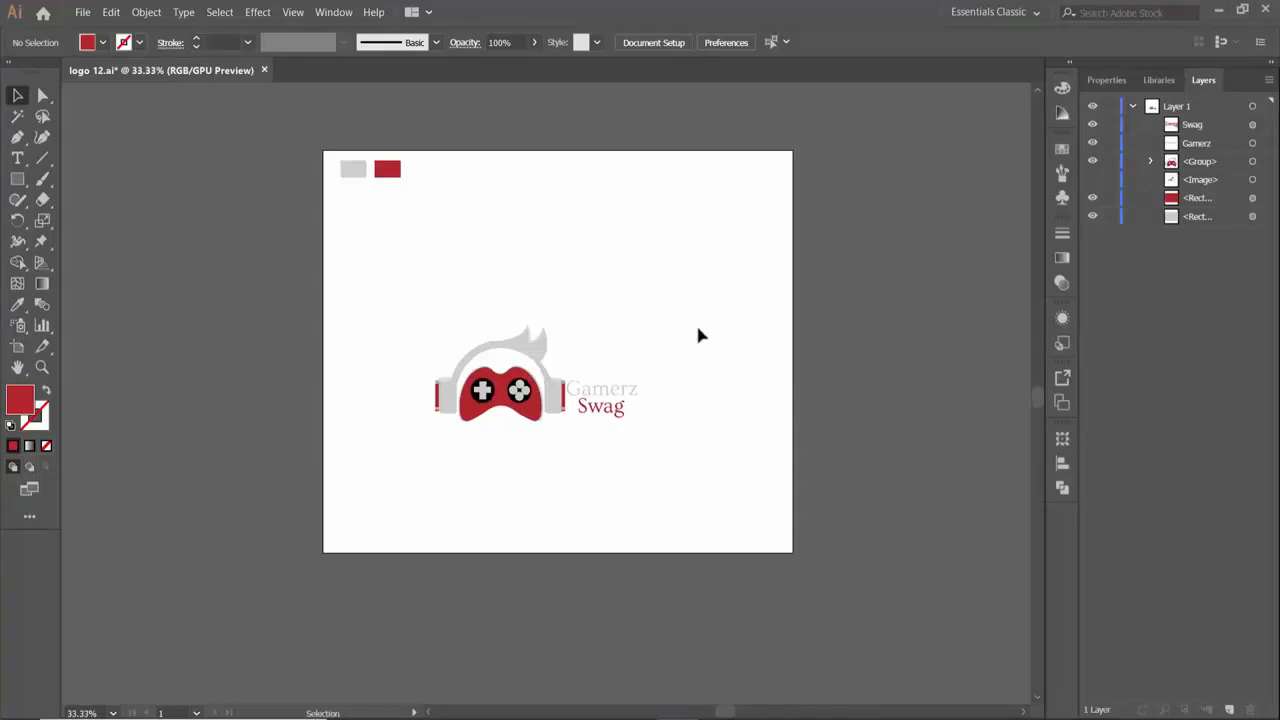
left_click_drag(591, 393, 581, 373)
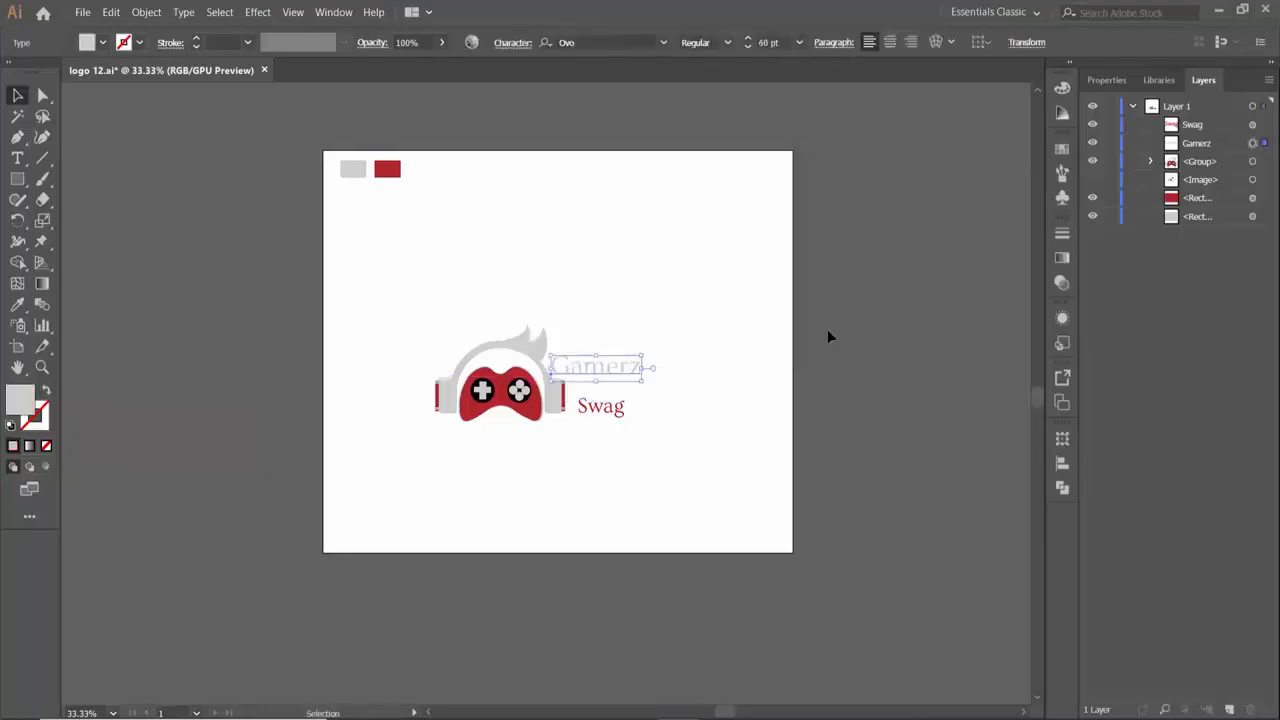
- Enlarge the "Swag" text to 60 pt and nudge it into place beneath "Gamerz"
key("t")
left_click(601, 406)
key("Escape")
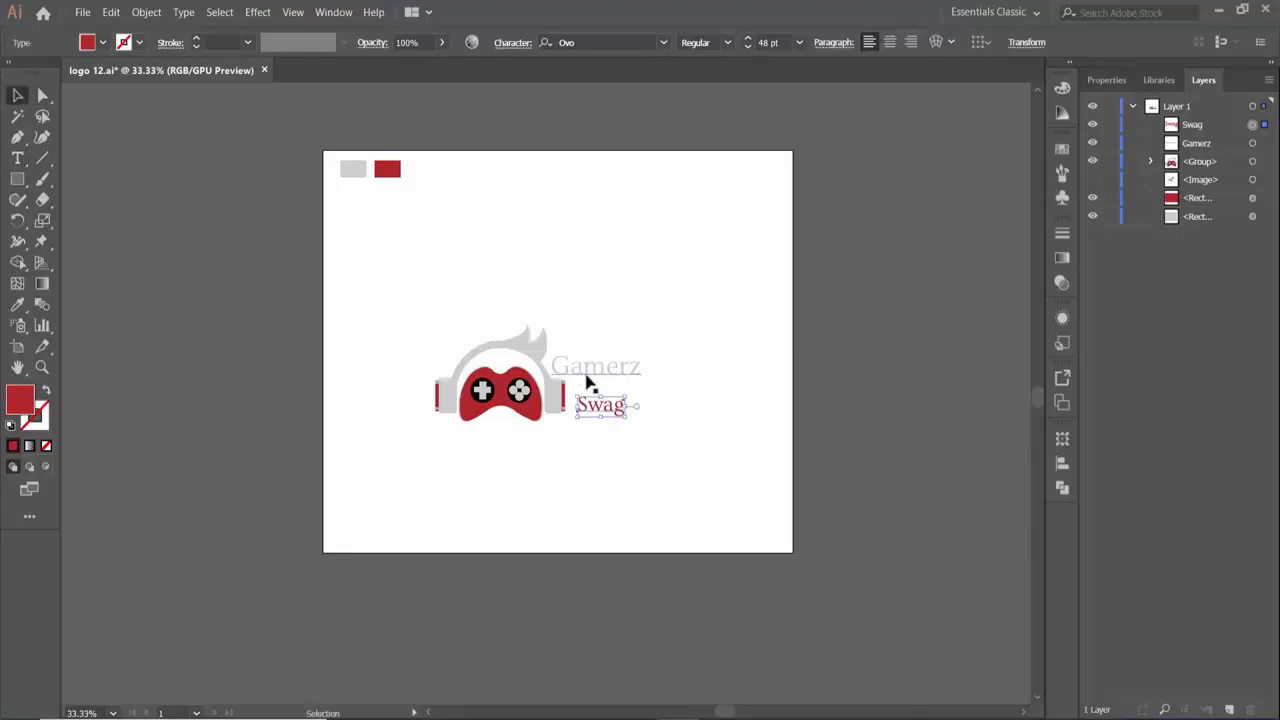
left_click(799, 42)
left_click(832, 333)
key("Left")
key("Left")
key("Left")
key("Left")
key("Left")
key("Left")
key("Left")
key("Left")
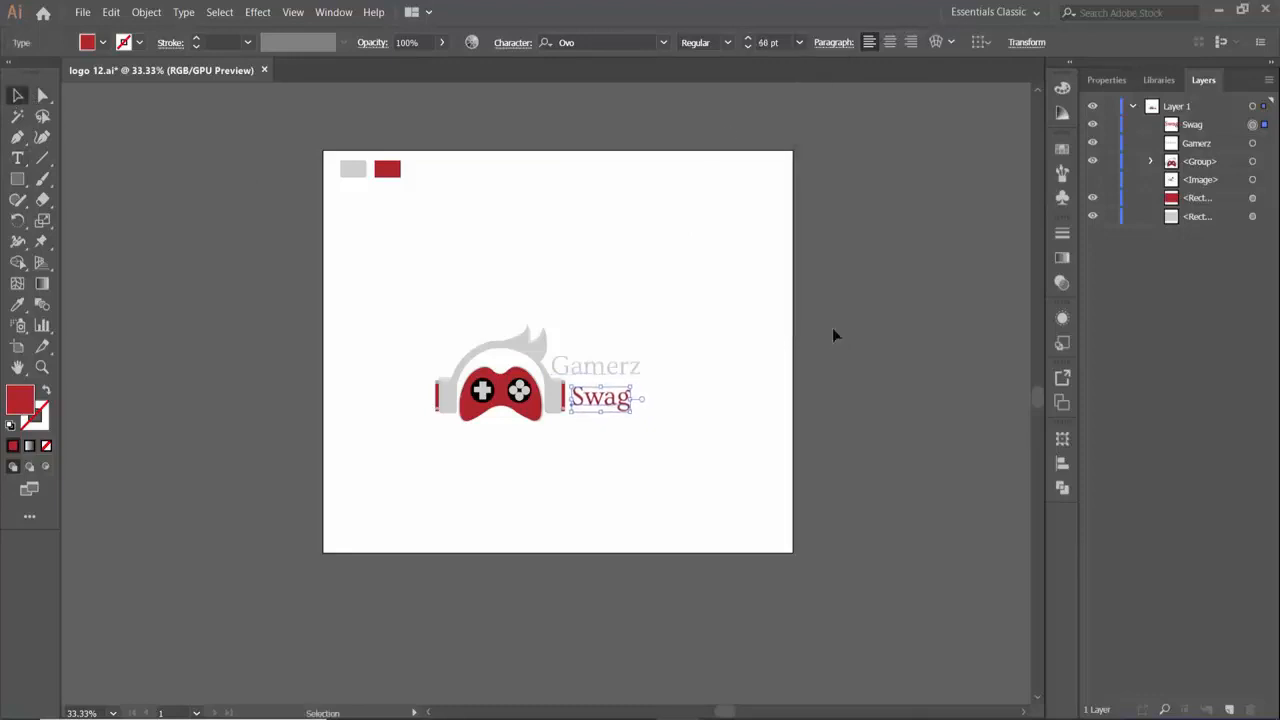